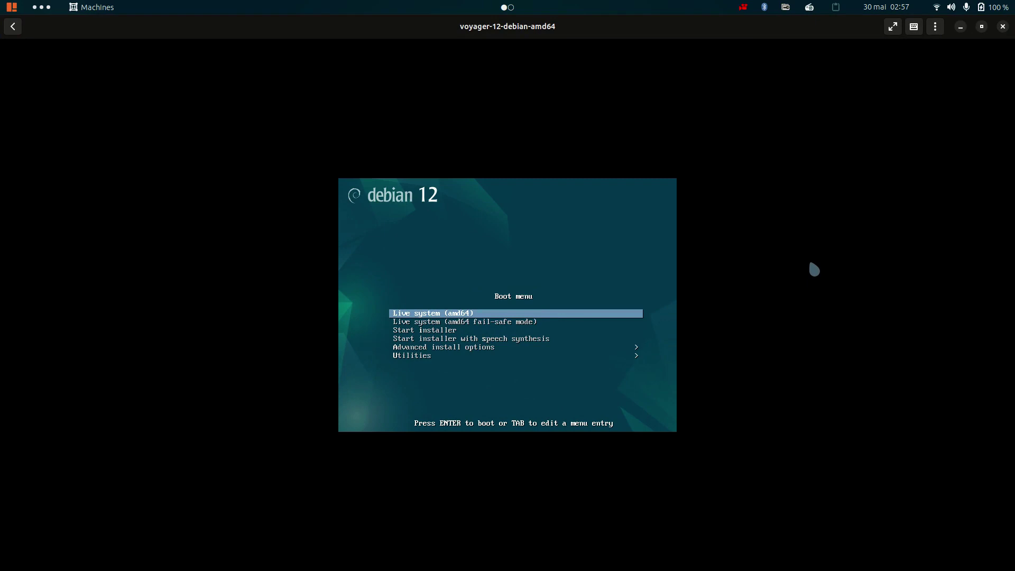
Step: Boot the Live system (amd64) entry and show the virtual machine in full screen
key(Return)
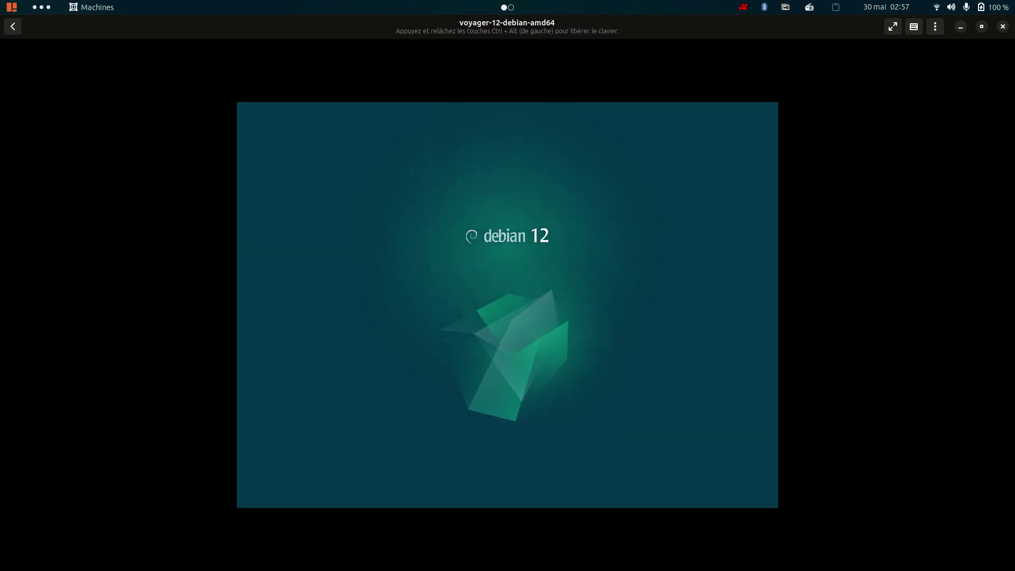
key(F11)
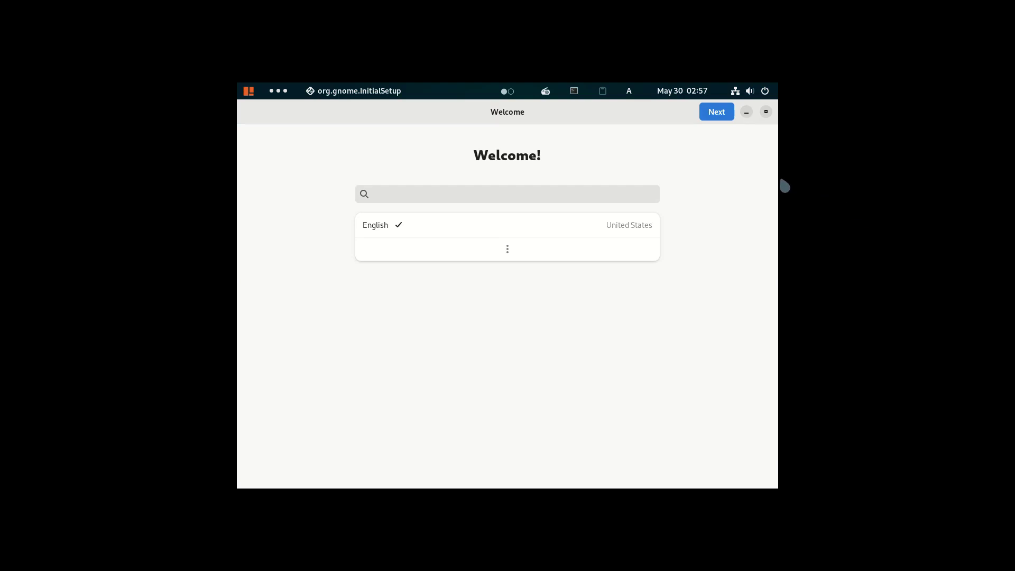
Step: Complete the initial setup with English (United States), the English (US) keyboard layout and Location Services turned off
click(714, 122)
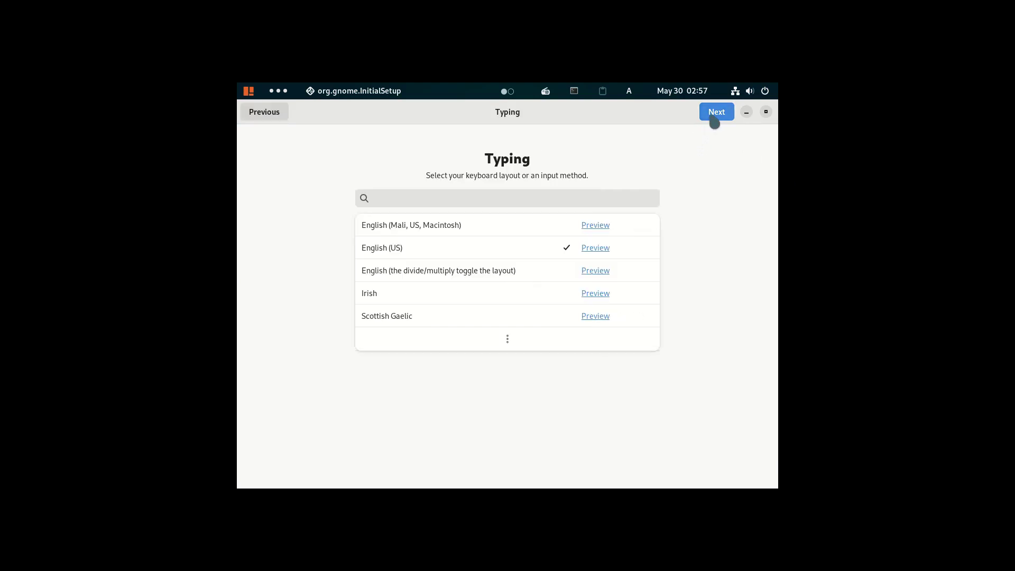
click(714, 123)
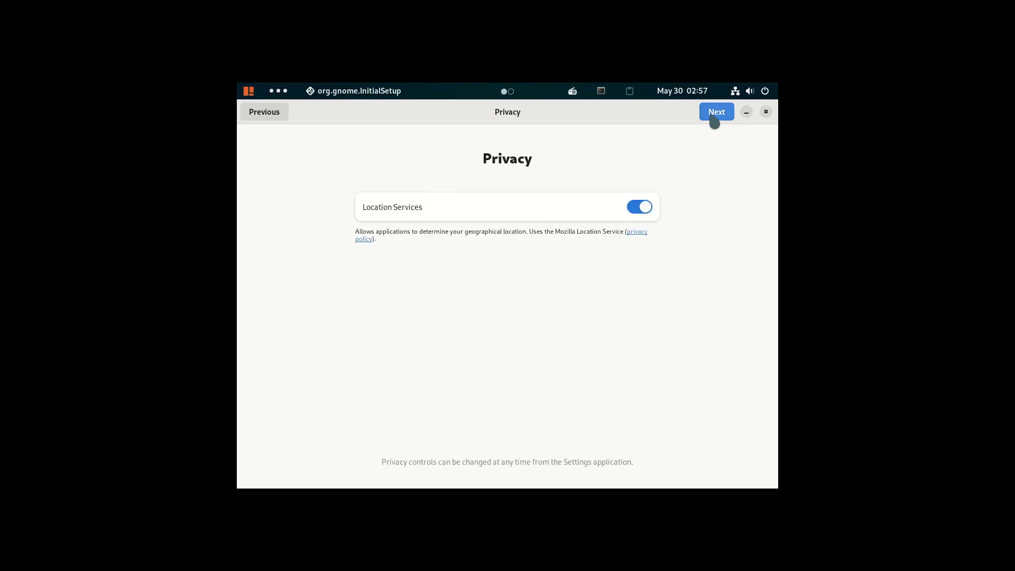
click(643, 208)
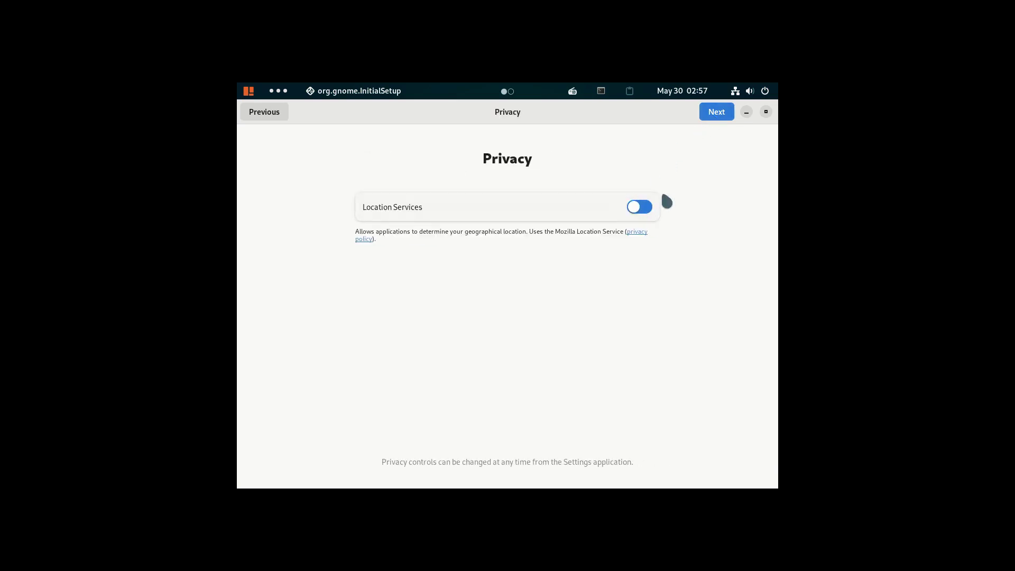
click(714, 116)
click(714, 113)
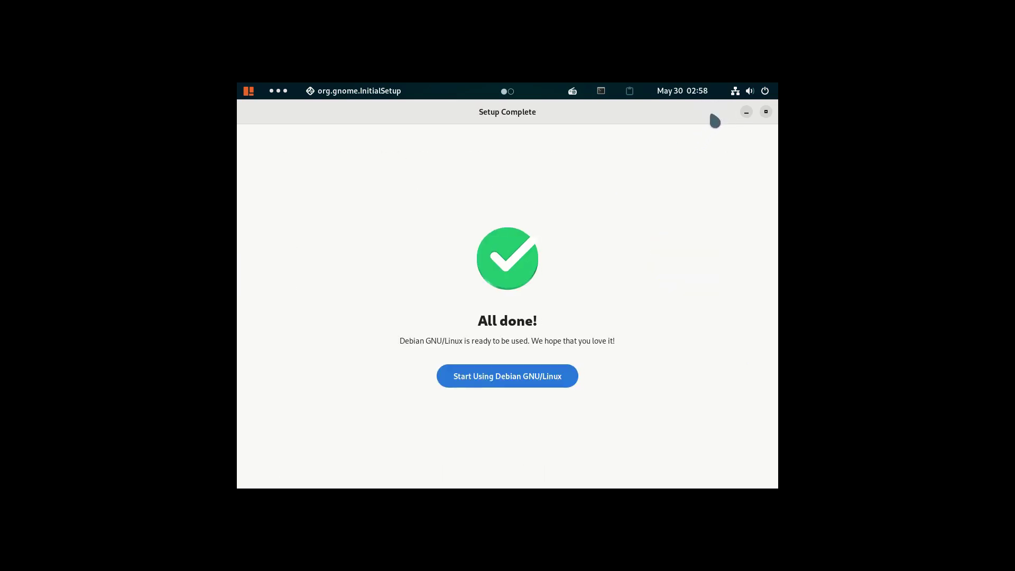
click(539, 381)
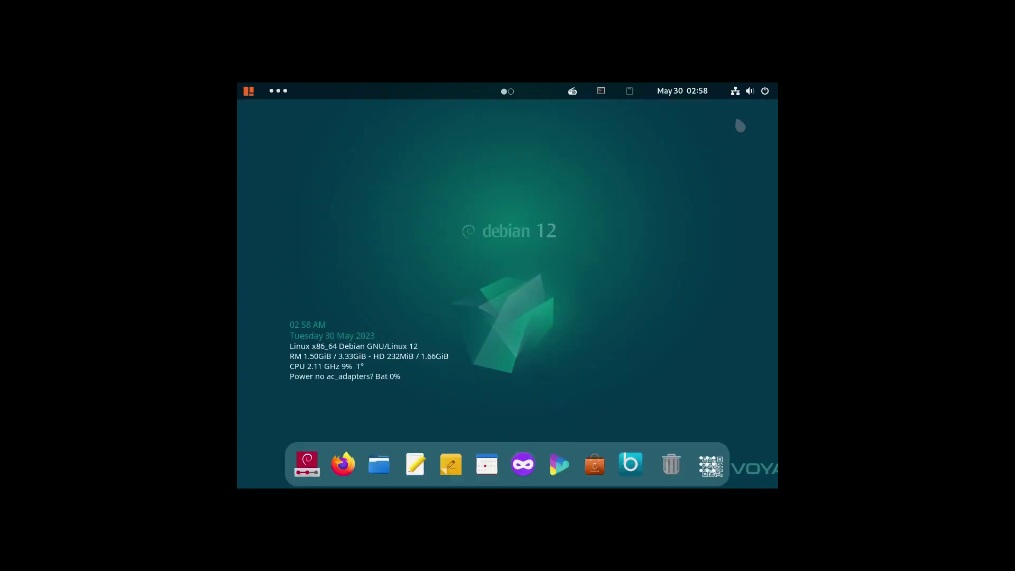
Step: Set the display resolution to 1920 × 1080 (16:9) in the system settings and keep the change
click(759, 99)
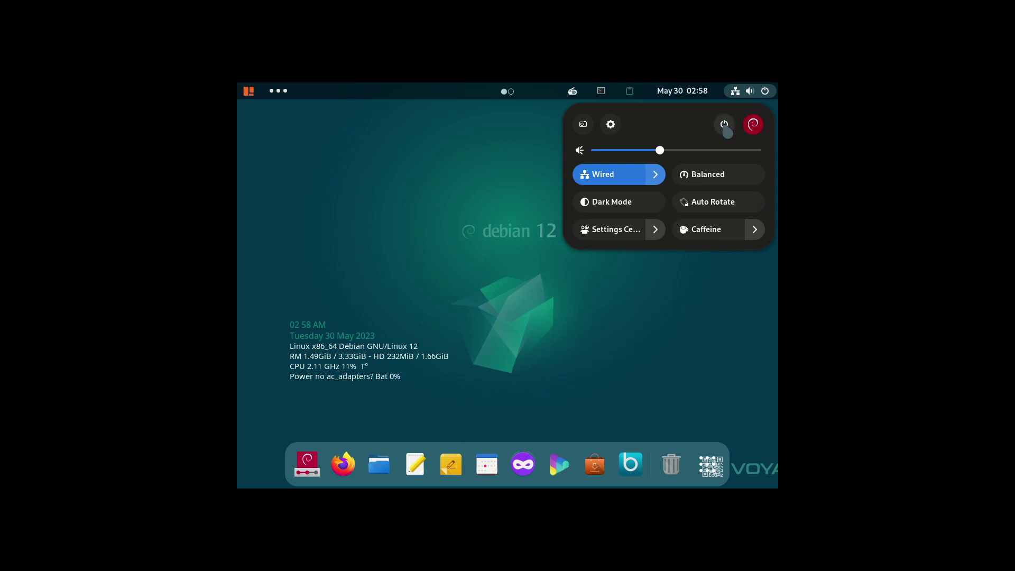
click(610, 124)
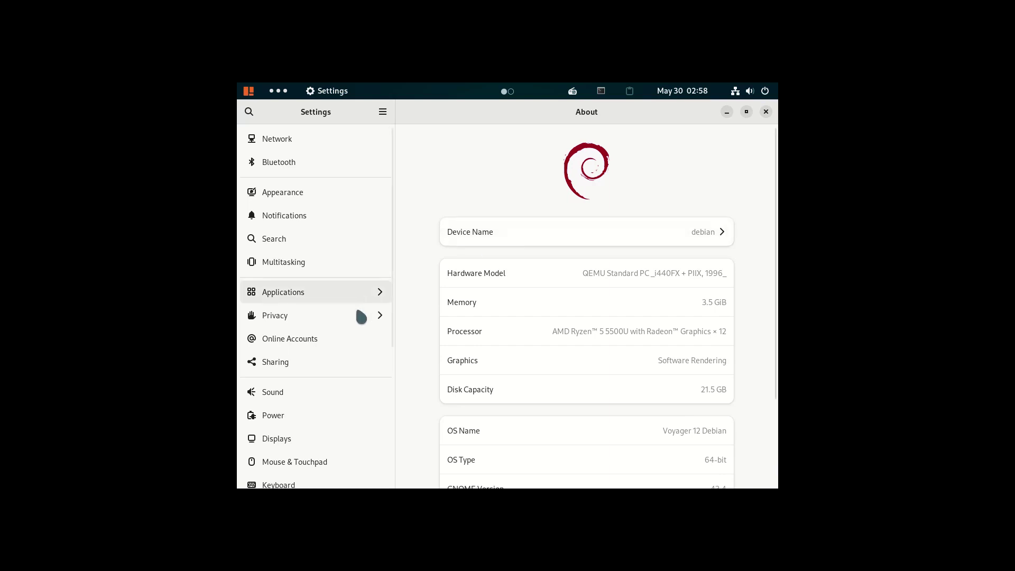
scroll(324, 395, down, 2)
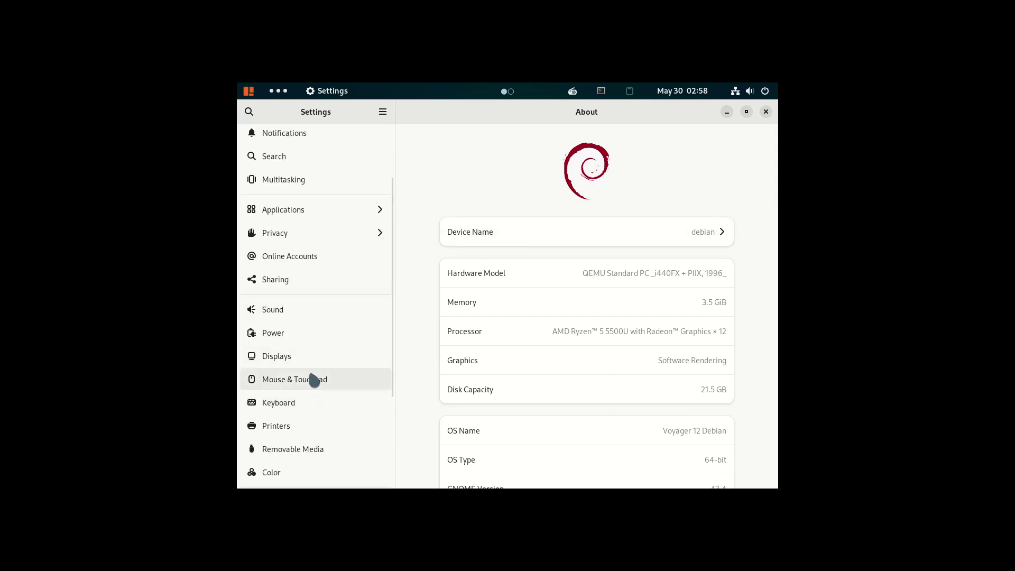
click(313, 365)
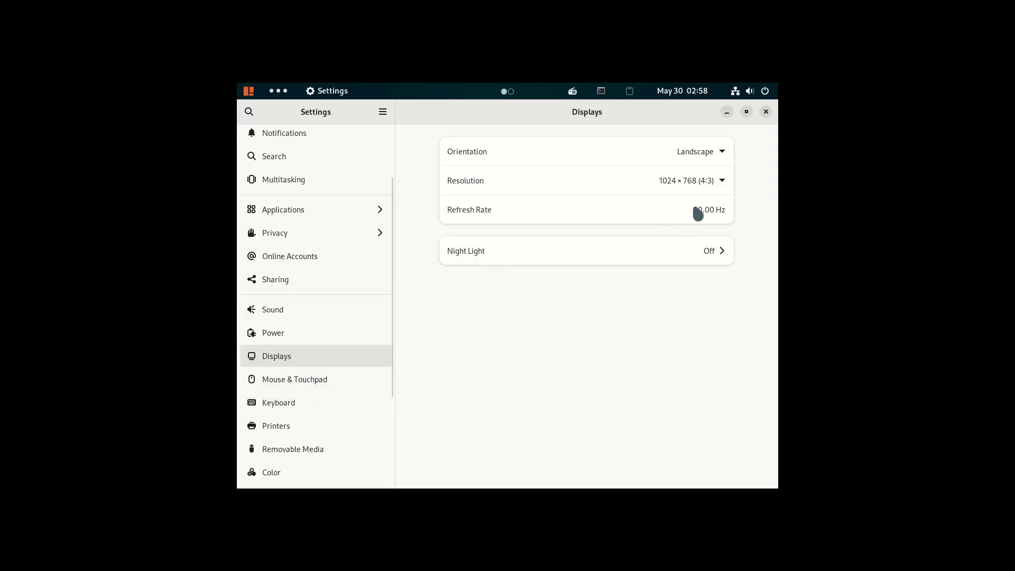
click(726, 185)
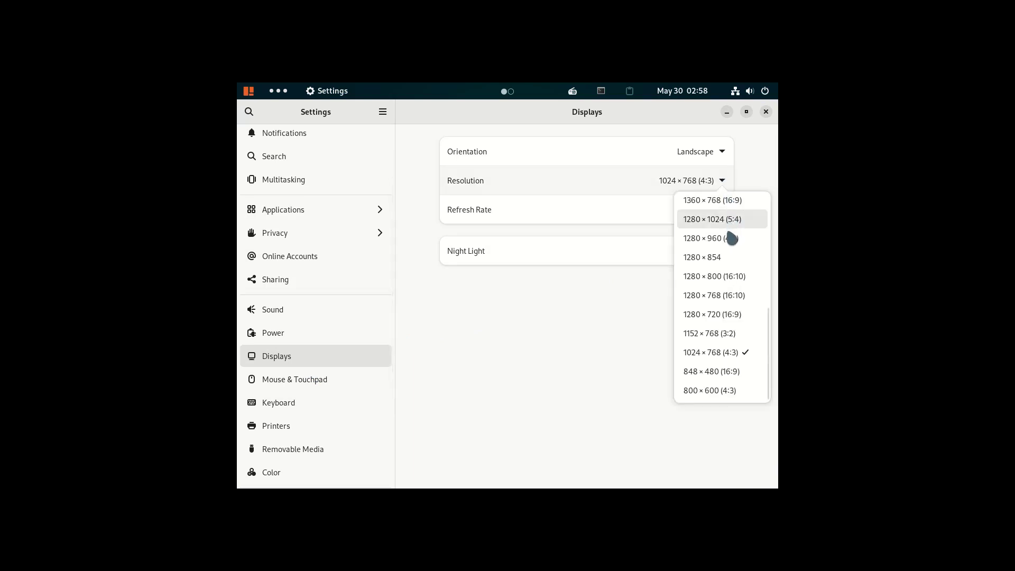
scroll(725, 227, up, 5)
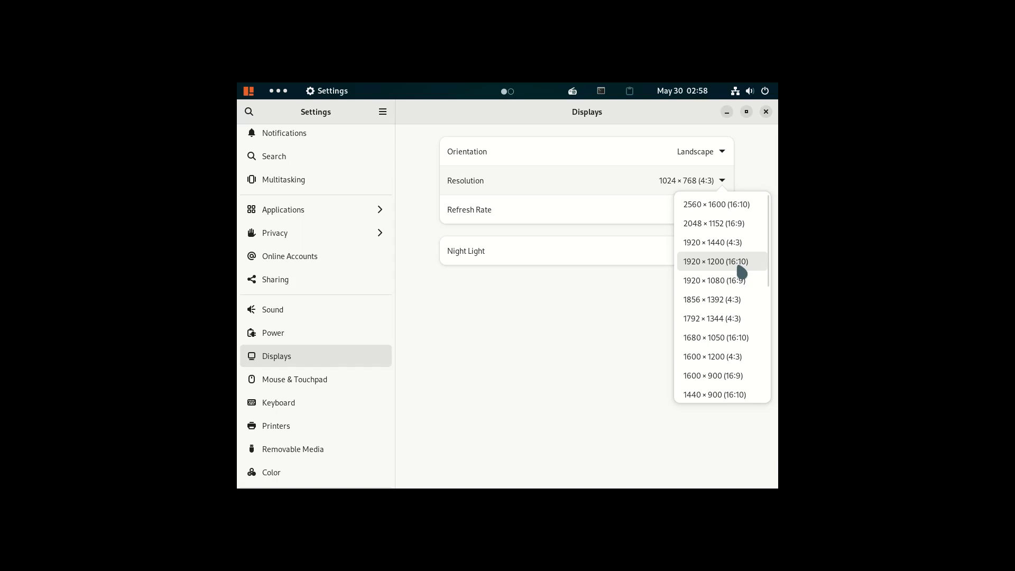
click(736, 282)
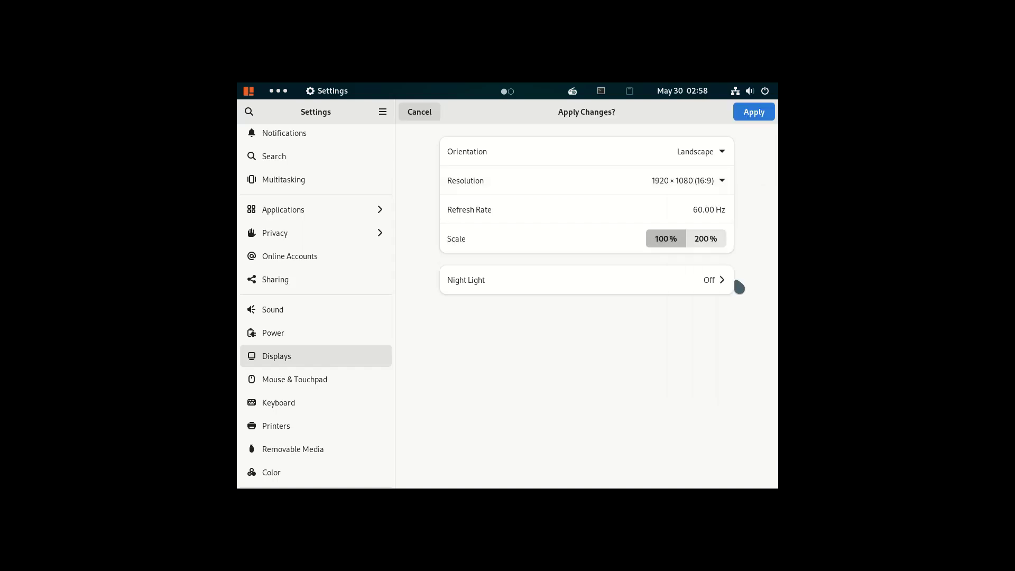
click(758, 119)
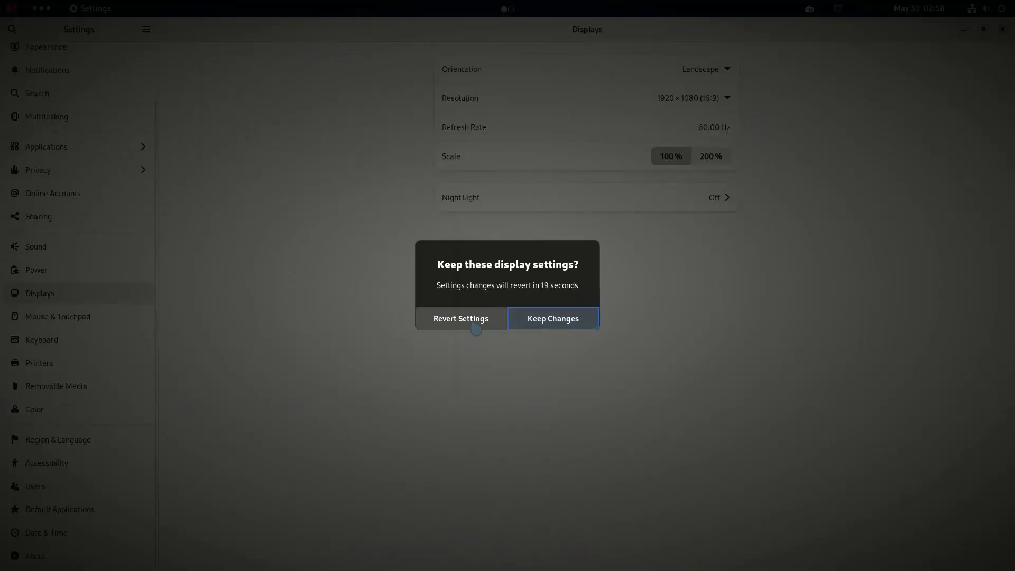
click(532, 324)
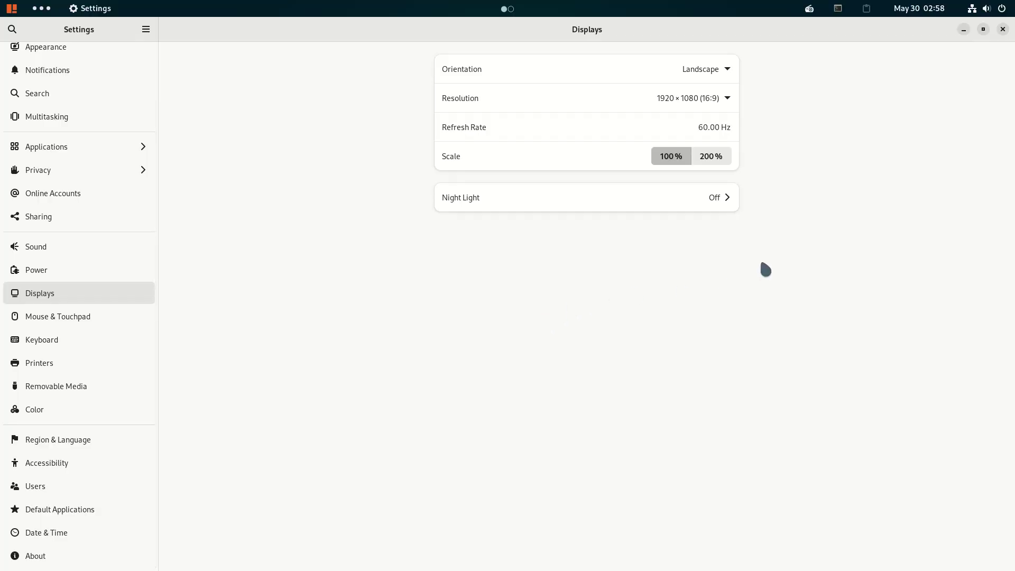
Step: Unmaximize the Settings window, show the About page and make the window taller
click(983, 29)
drag(351, 50, 568, 112)
scroll(326, 289, up, 3)
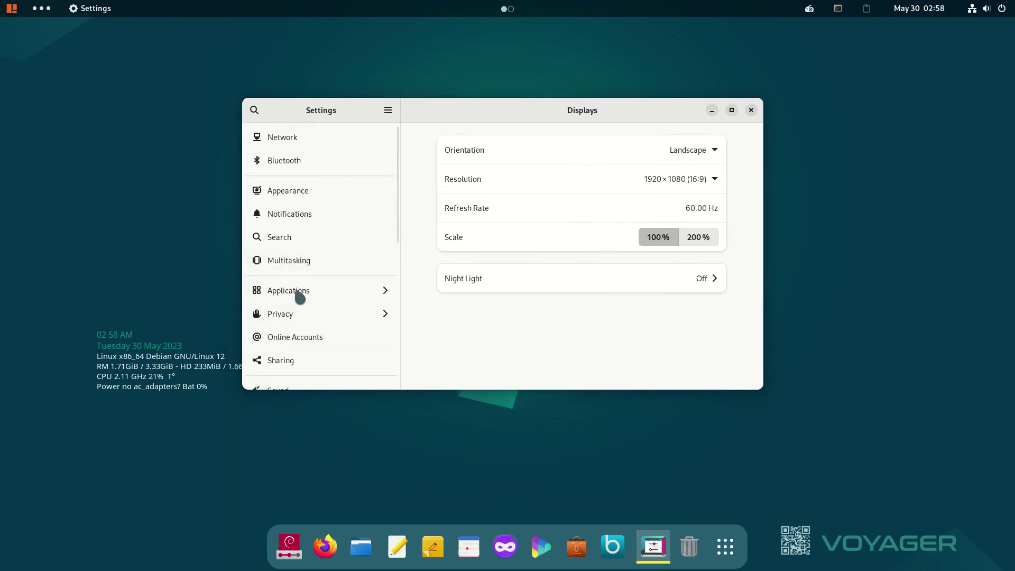
scroll(302, 301, down, 6)
click(316, 381)
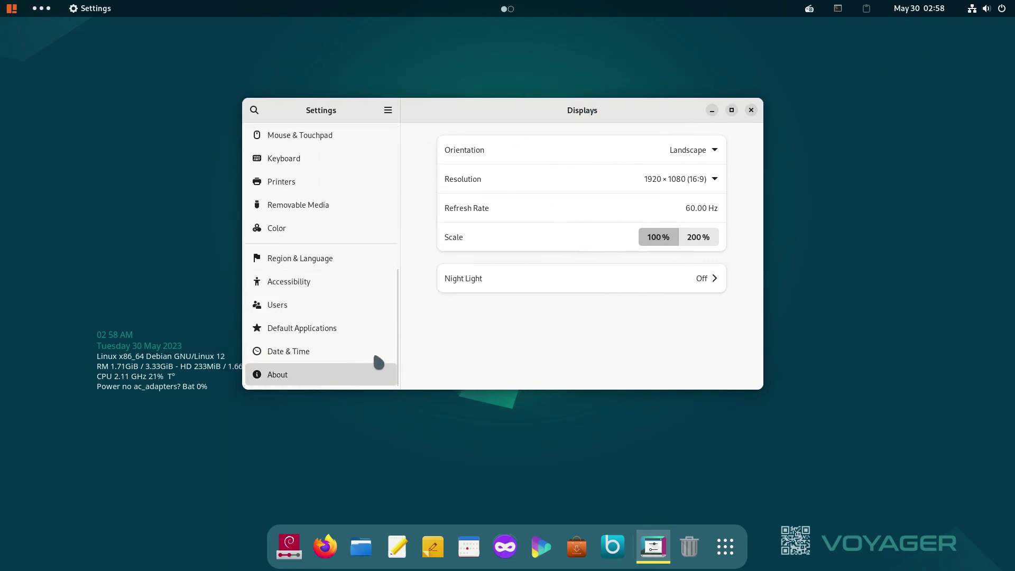
drag(673, 111, 660, 182)
drag(749, 150, 731, 50)
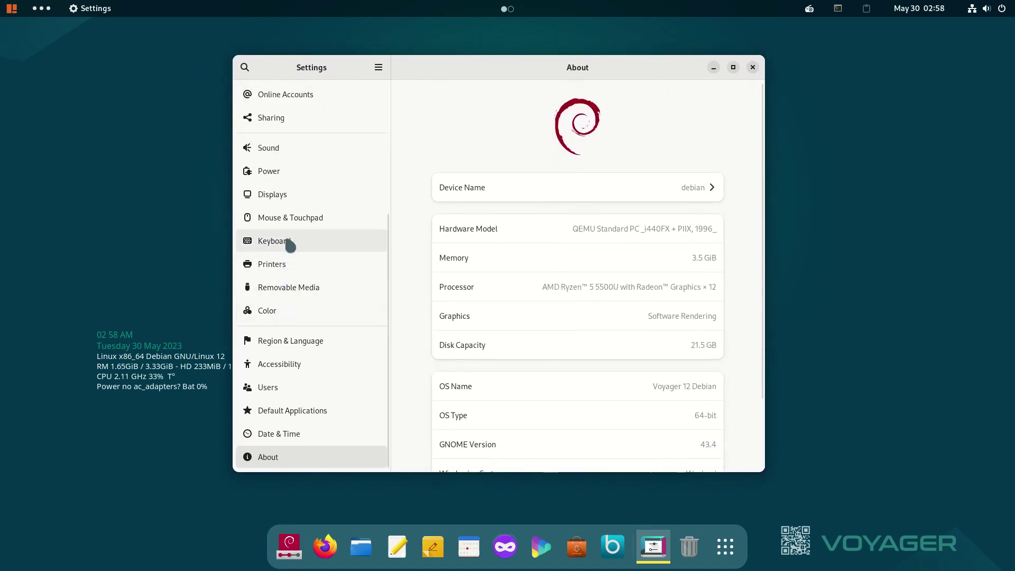
Step: Review the Displays page, examine the styles and background pictures on the Appearance page, and close Settings
click(287, 194)
scroll(314, 138, up, 5)
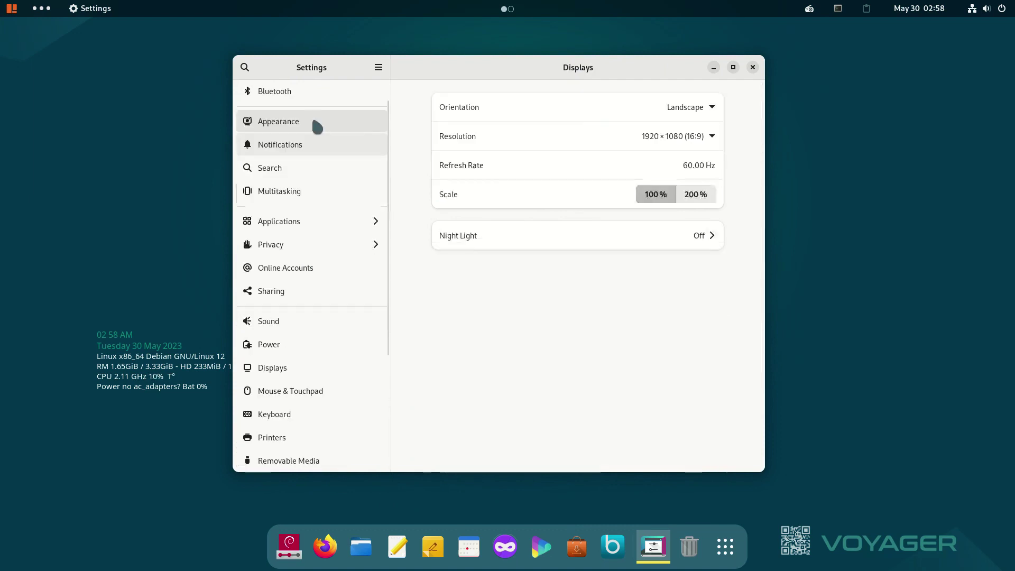
click(310, 121)
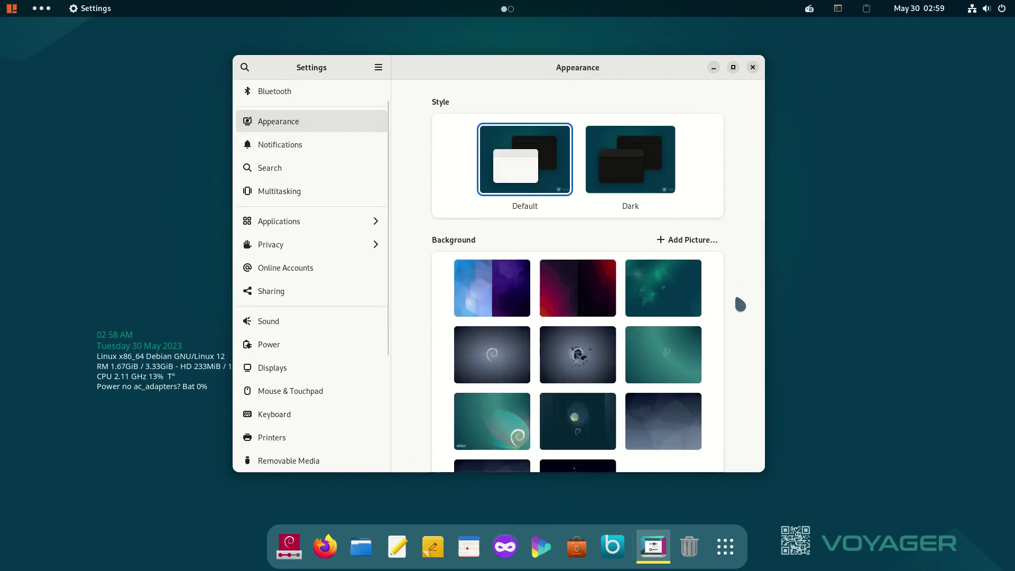
scroll(739, 299, down, 5)
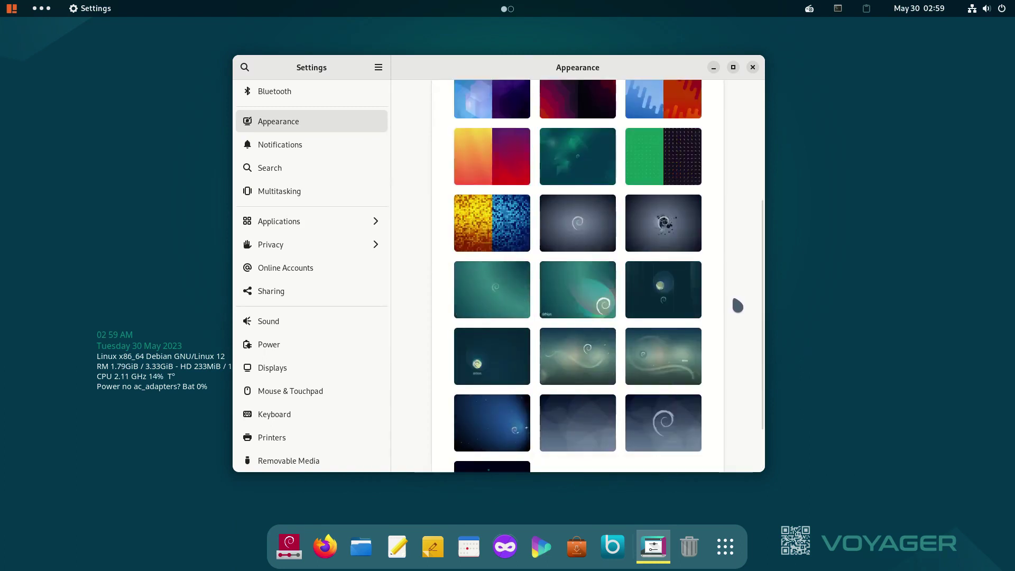
scroll(736, 301, down, 1)
scroll(733, 304, up, 3)
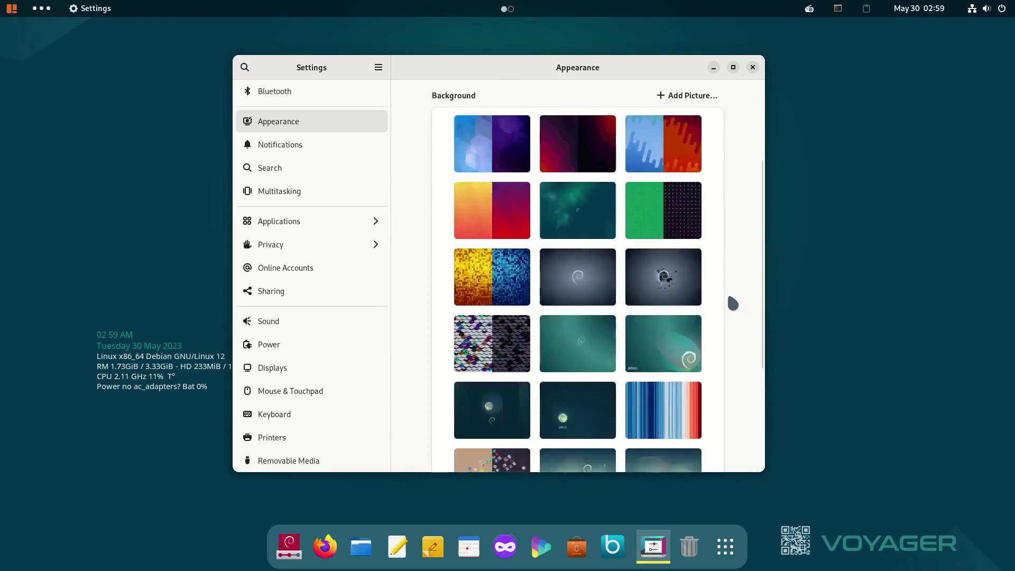
scroll(733, 303, up, 3)
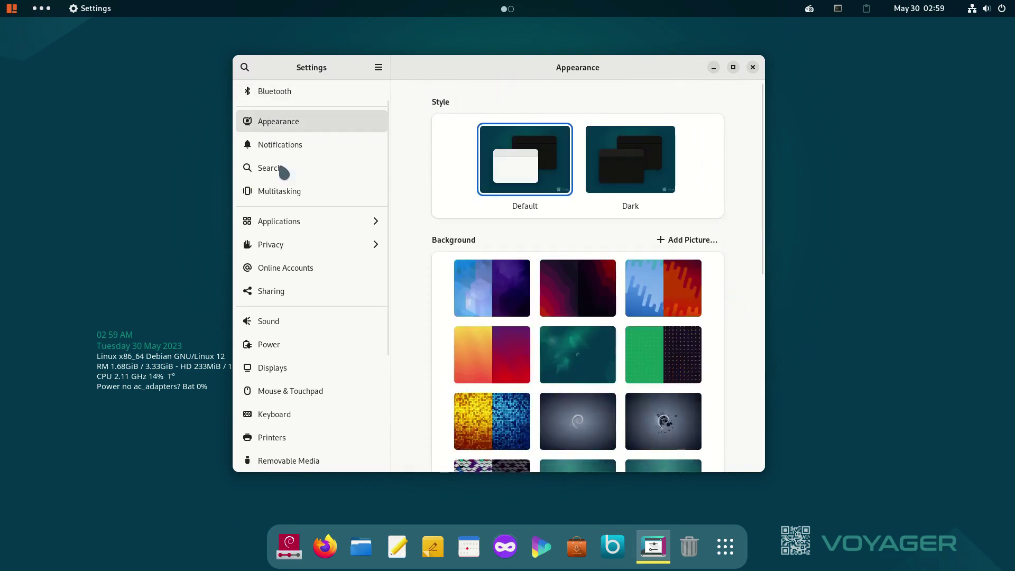
click(753, 68)
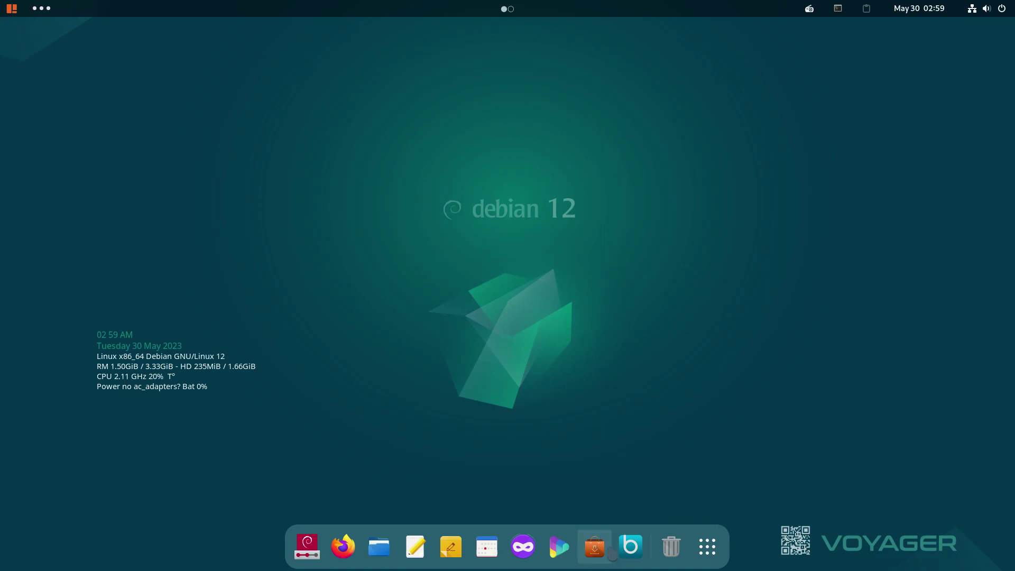
Step: Reload the Base conky "15 Time Full White green" with Conky Control from the Voyager box, and close both tools
click(633, 553)
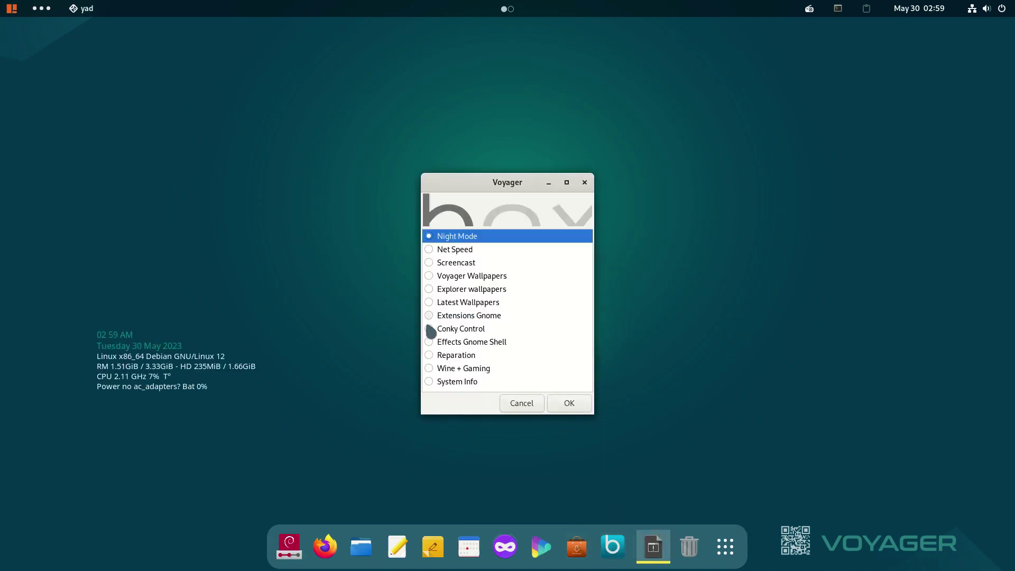
click(431, 332)
click(565, 406)
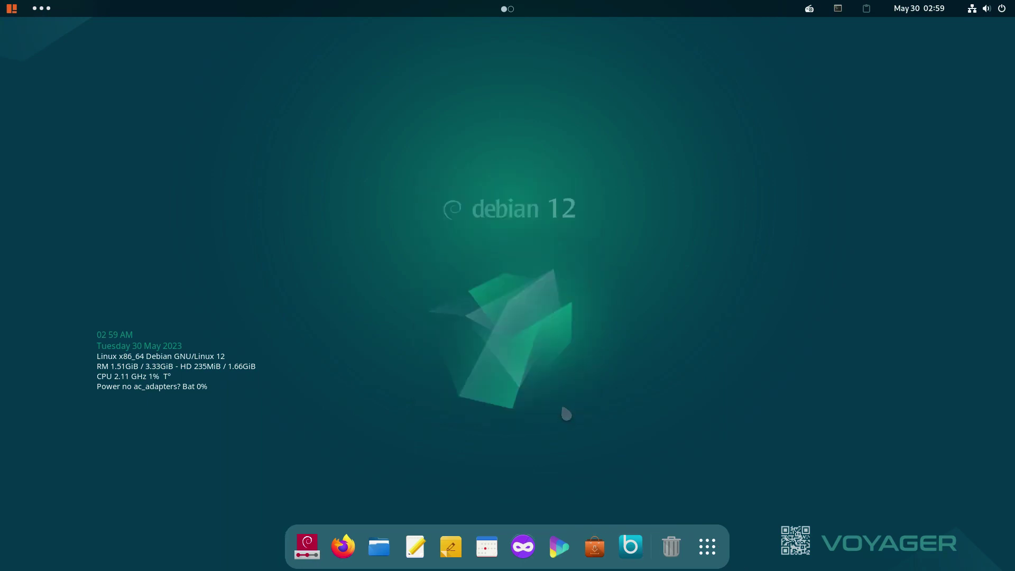
click(451, 201)
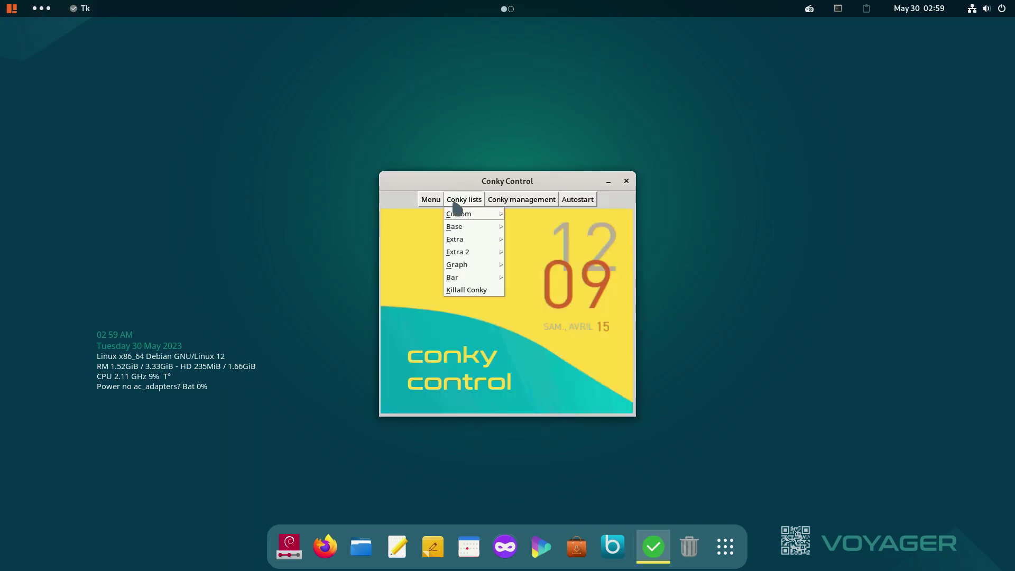
mouse_move(460, 227)
click(544, 172)
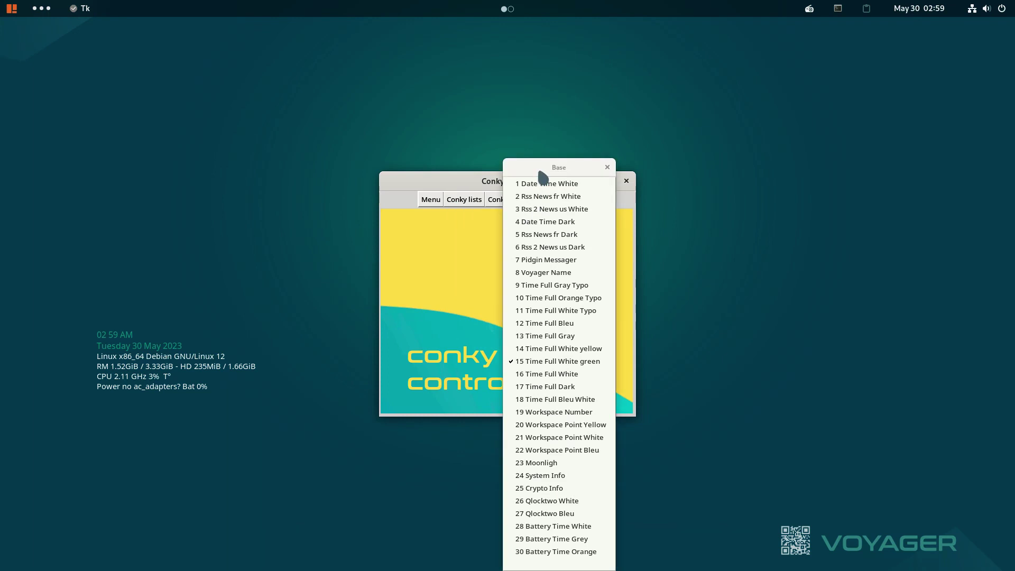
click(546, 362)
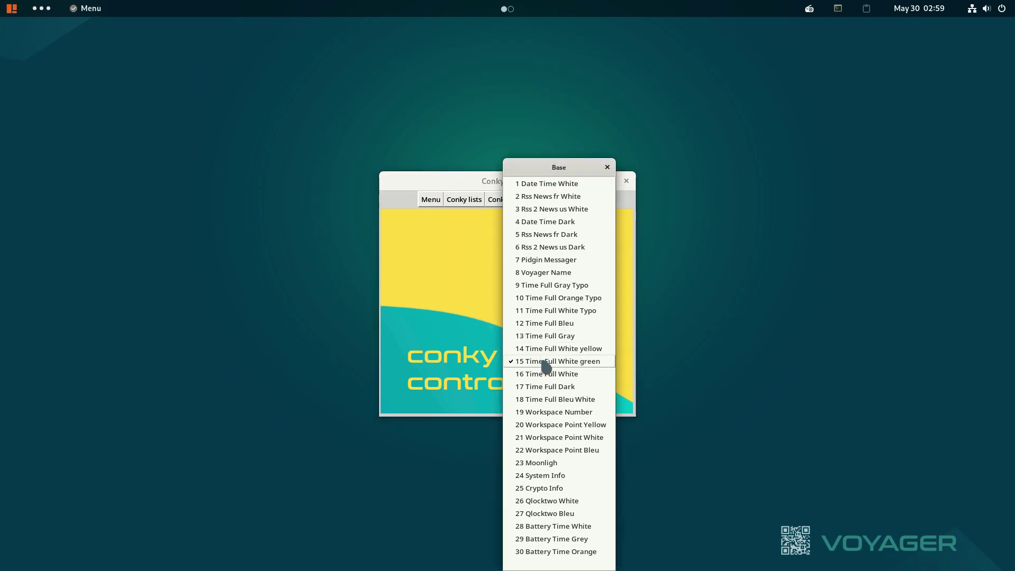
click(606, 167)
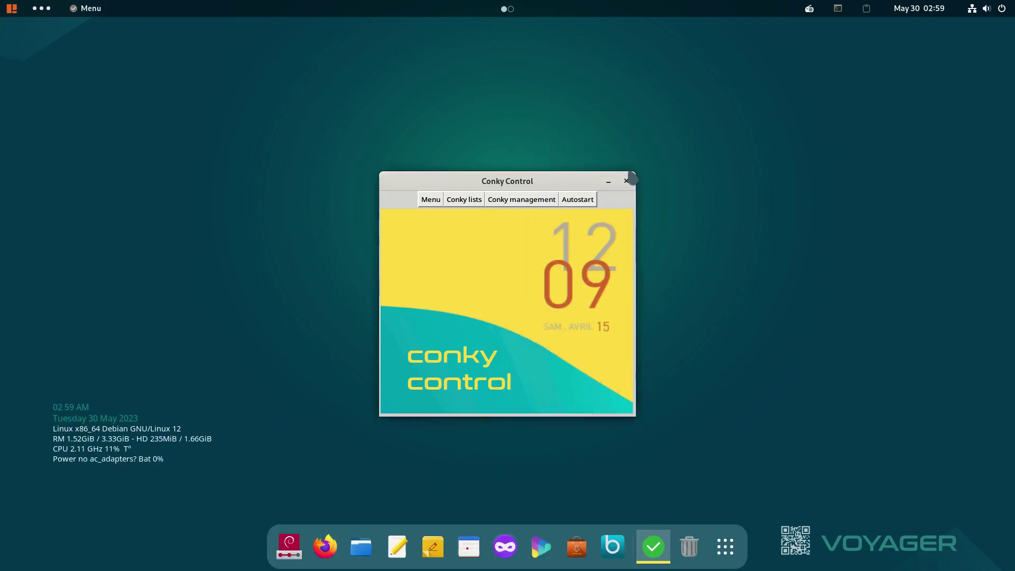
click(628, 183)
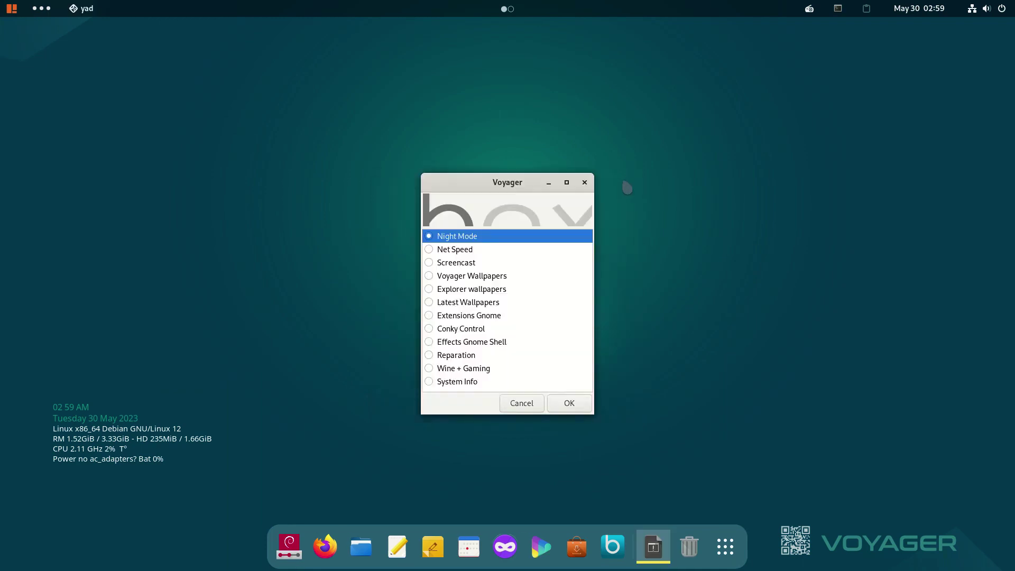
click(585, 183)
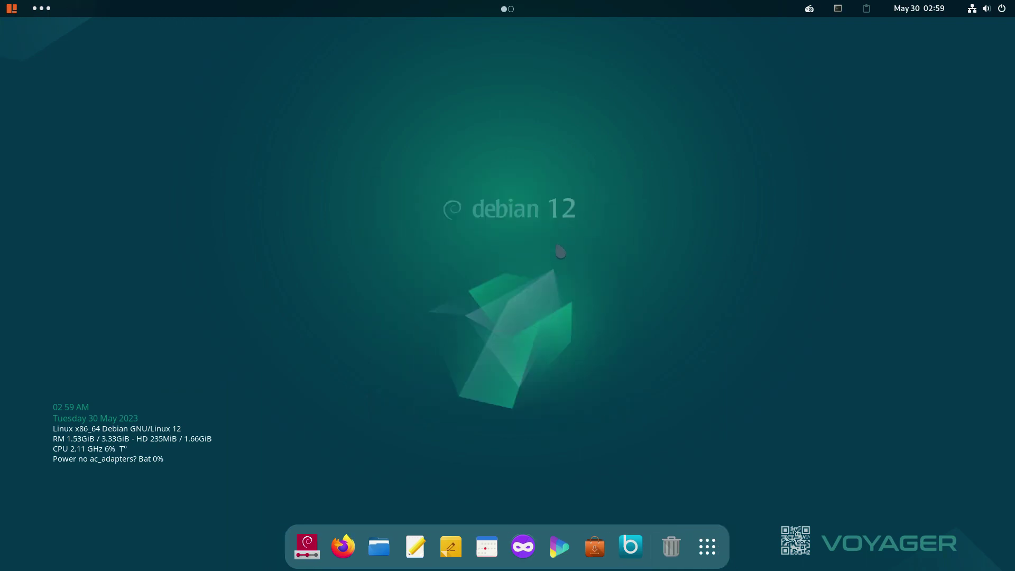
Step: View the Home folder in the file manager and close it
click(379, 547)
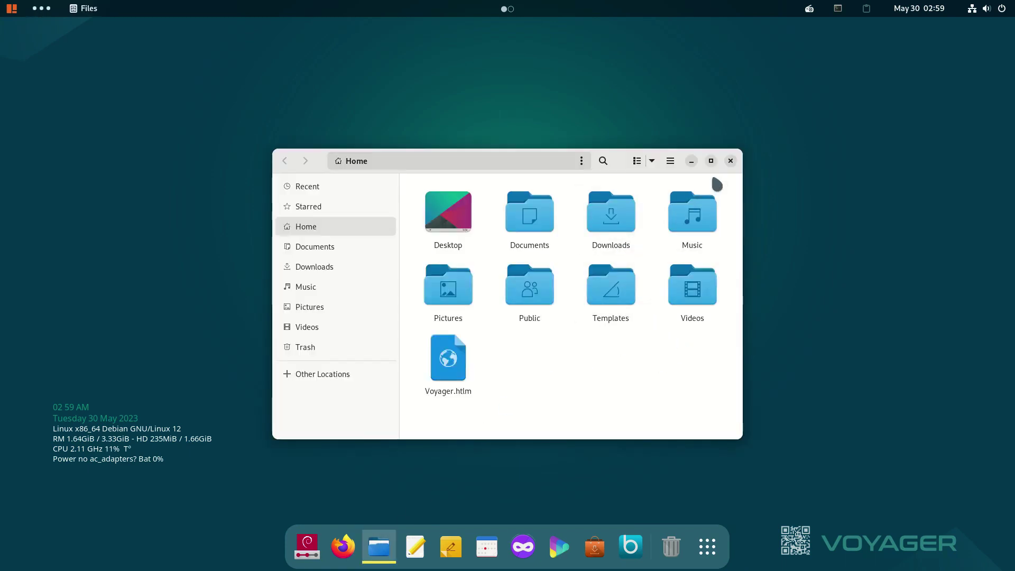
click(730, 162)
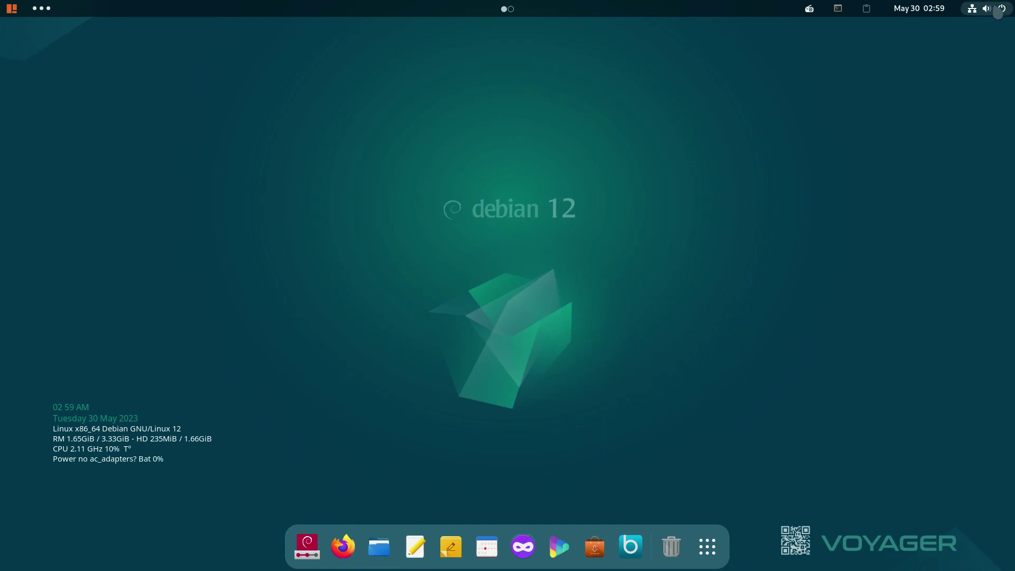
Step: View the Caffeine timer options in the system menu and launch Gnome Tweaks from the Settings Center
click(987, 8)
click(992, 148)
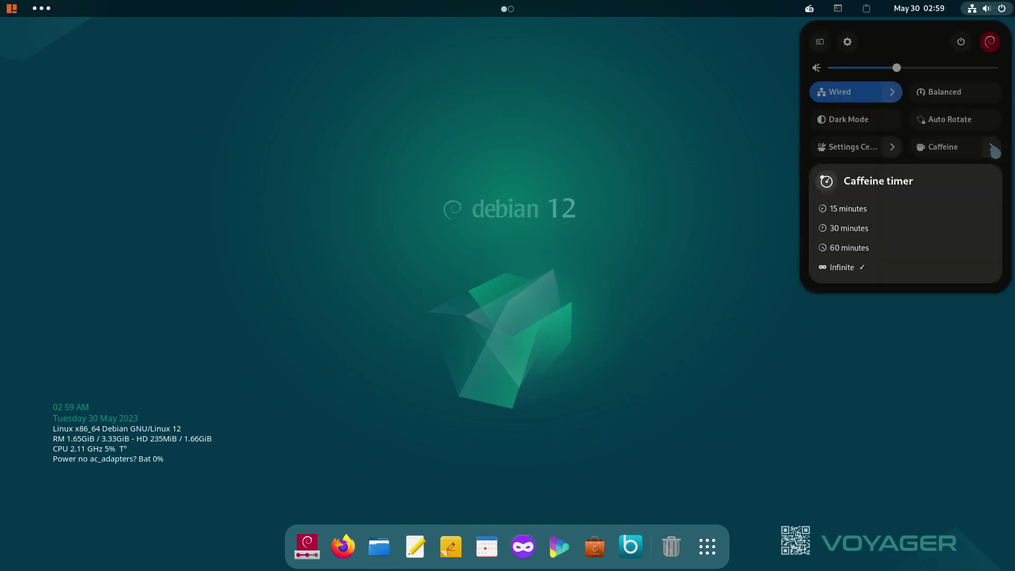
click(992, 148)
click(892, 148)
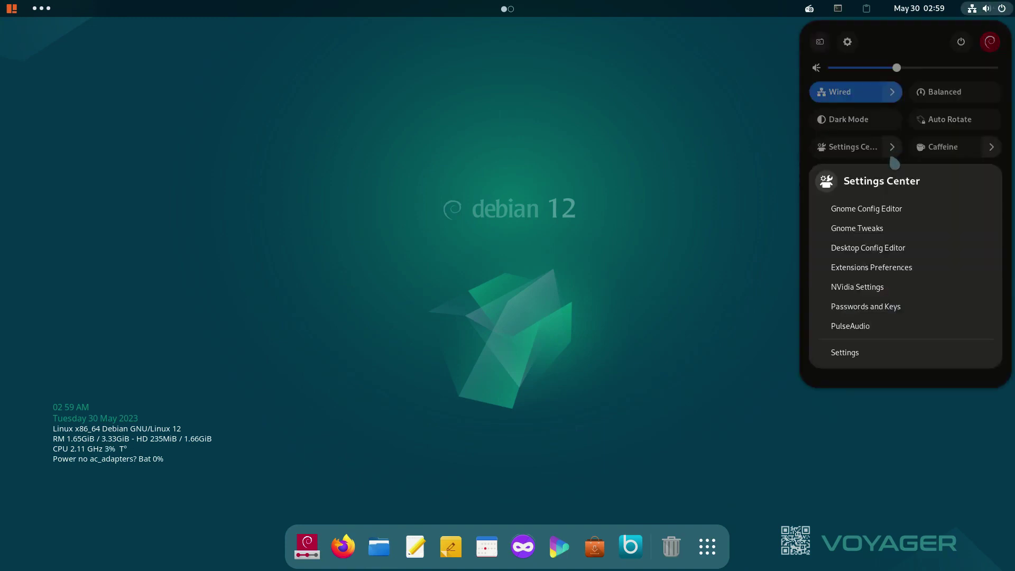
click(883, 230)
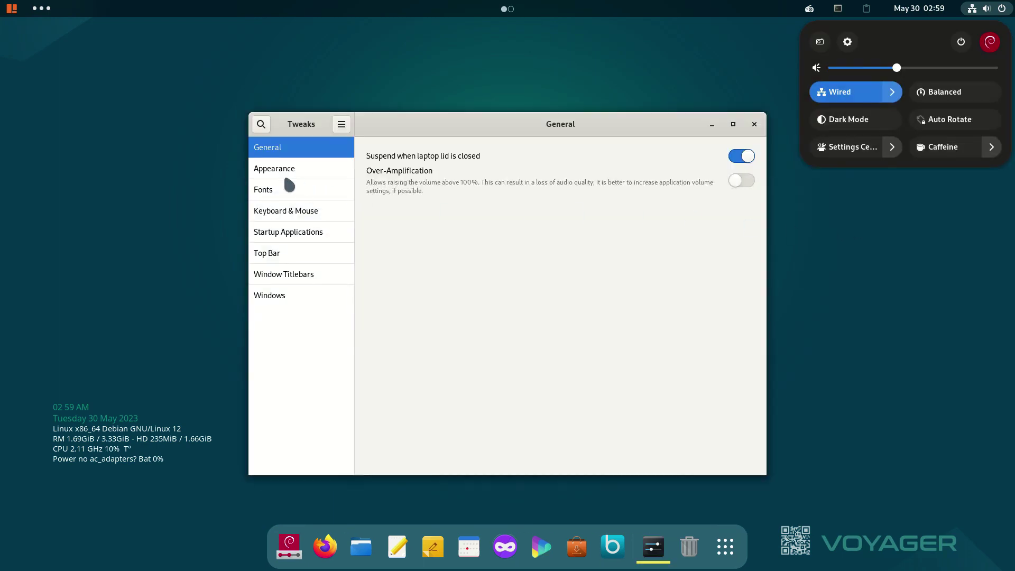
Step: Show the Appearance page in Tweaks and view the available icon themes, keeping Breeze_RC
click(288, 177)
click(288, 177)
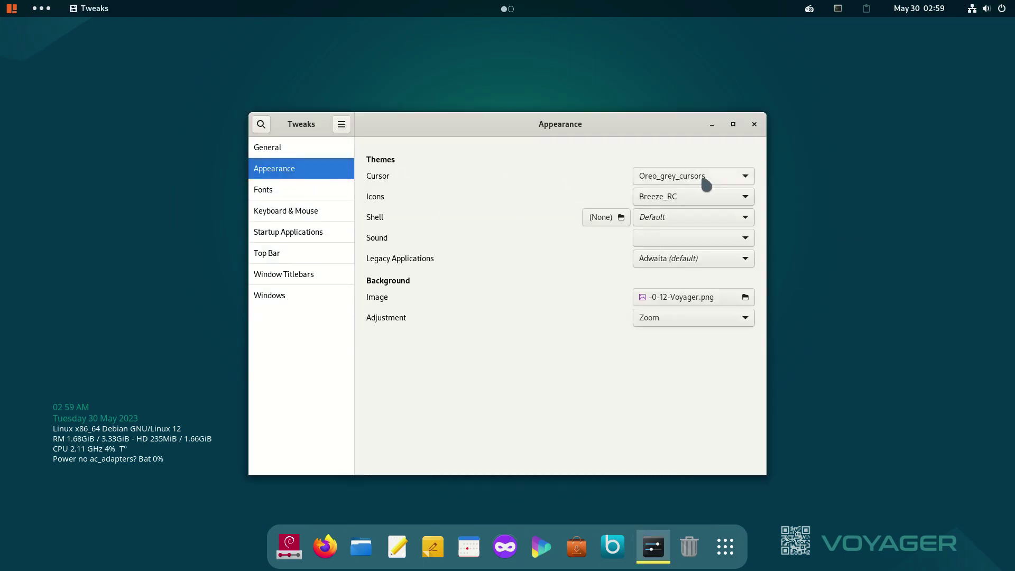
click(719, 204)
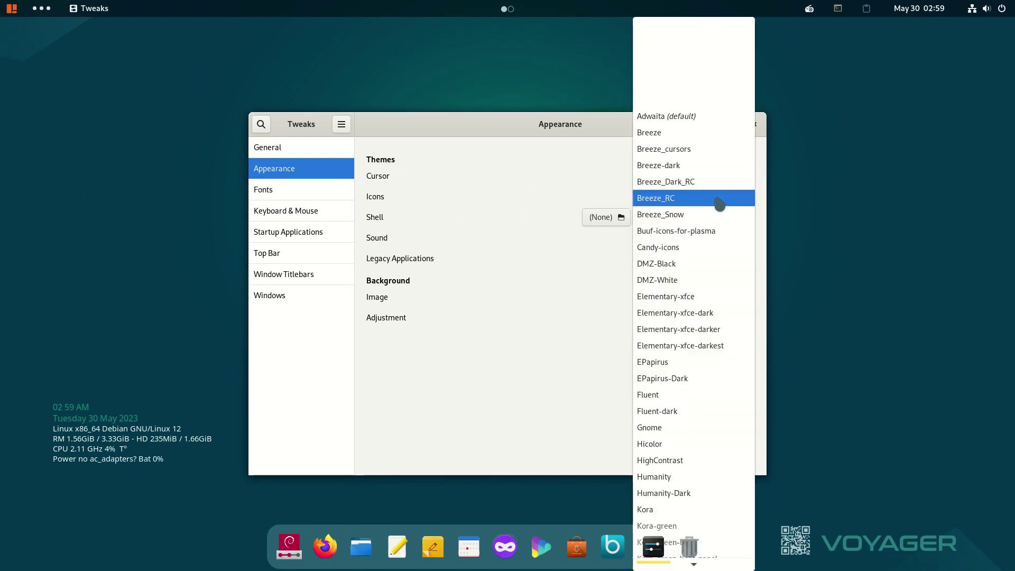
click(720, 204)
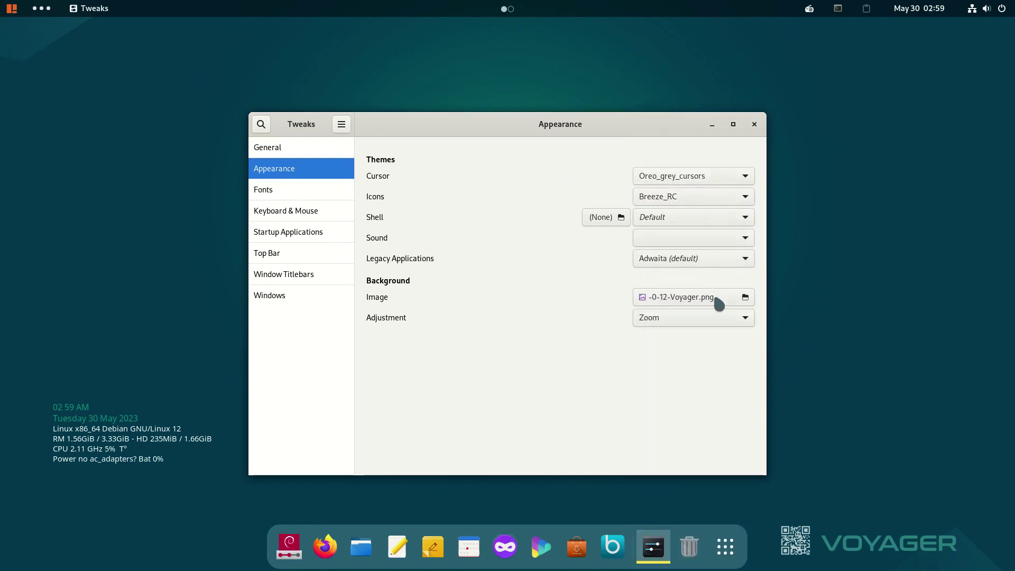
Step: Look through the remaining Tweaks pages from Fonts to Windows and close Tweaks
click(319, 193)
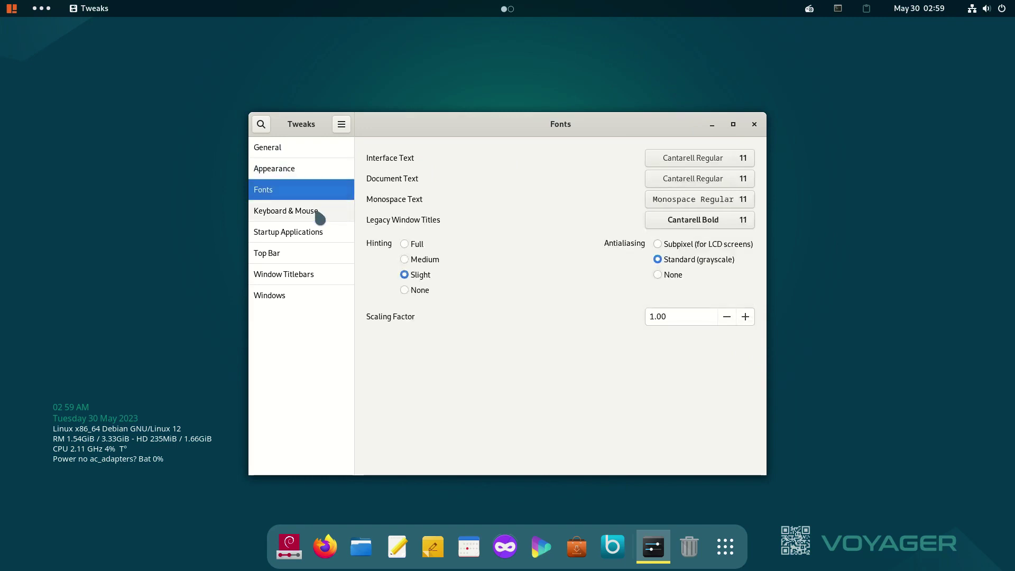
click(319, 214)
click(317, 232)
click(287, 258)
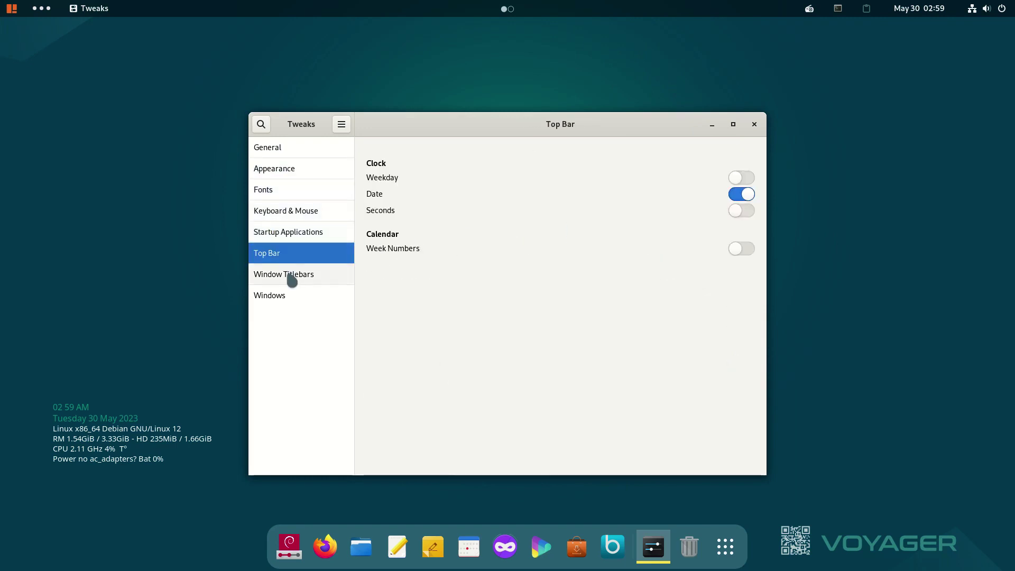
click(290, 277)
click(290, 295)
click(754, 123)
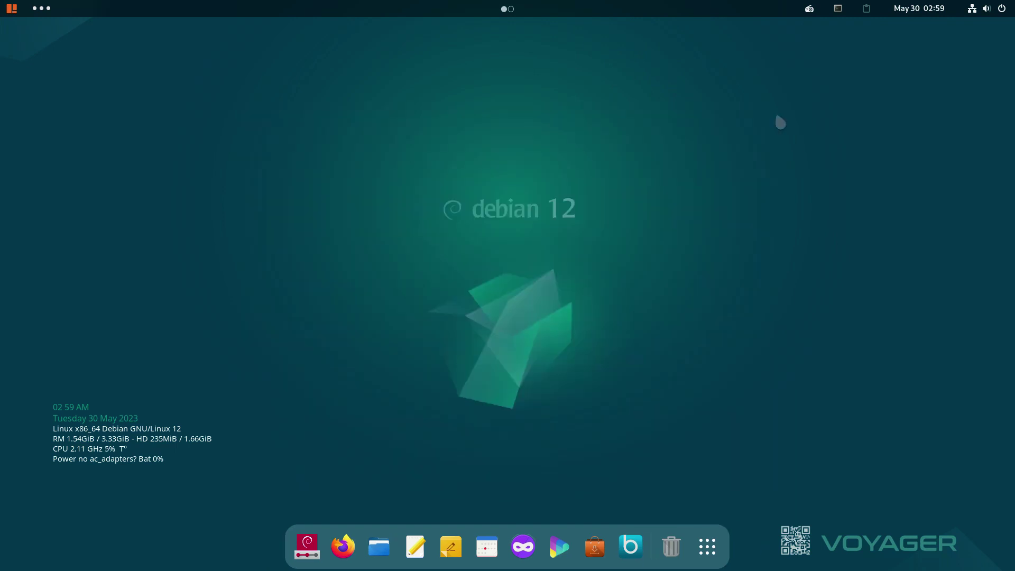
Step: Open Extensions Preferences from the Settings Center, browse the list of manually installed extensions and close the window
click(978, 8)
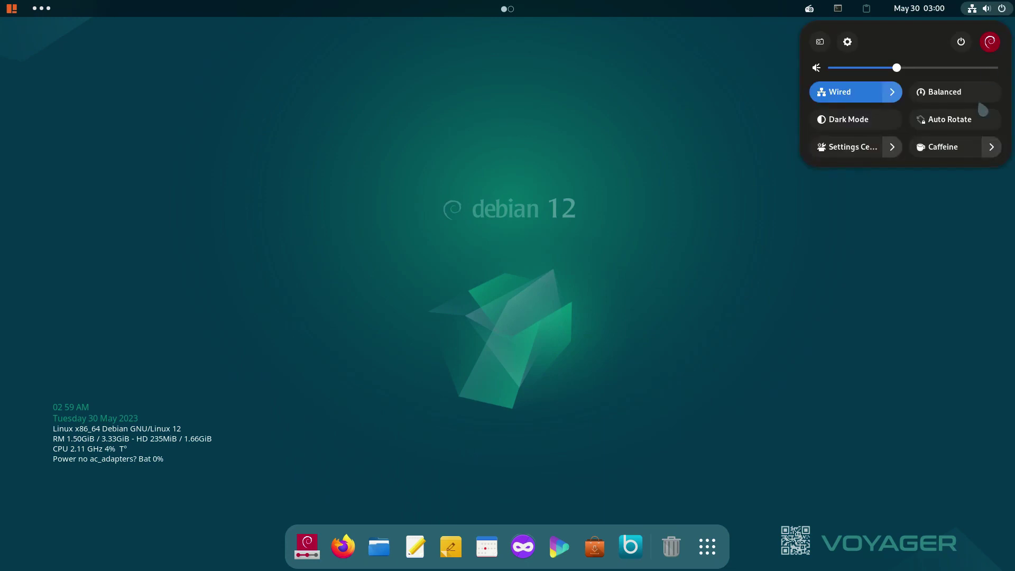
click(886, 154)
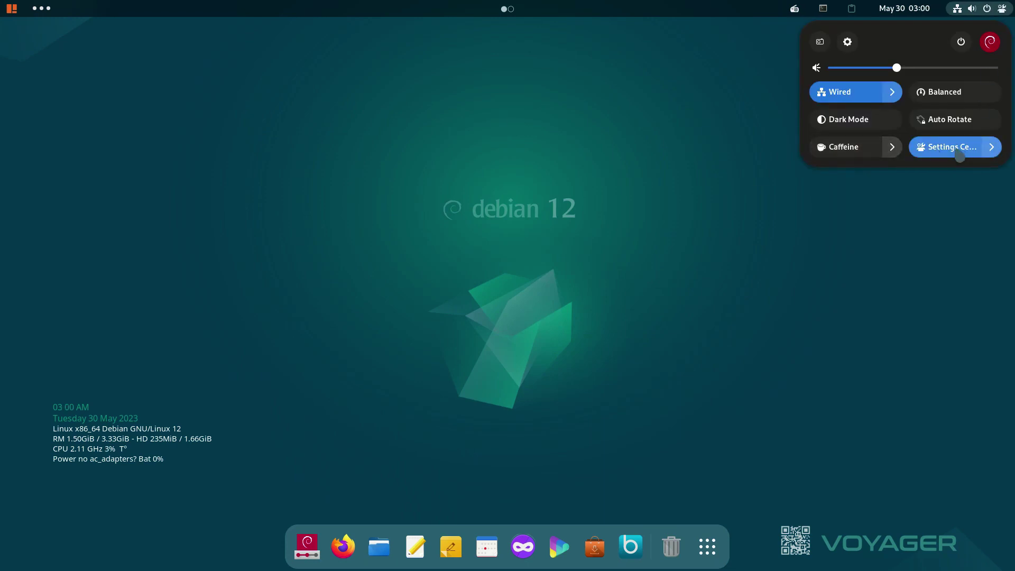
click(995, 154)
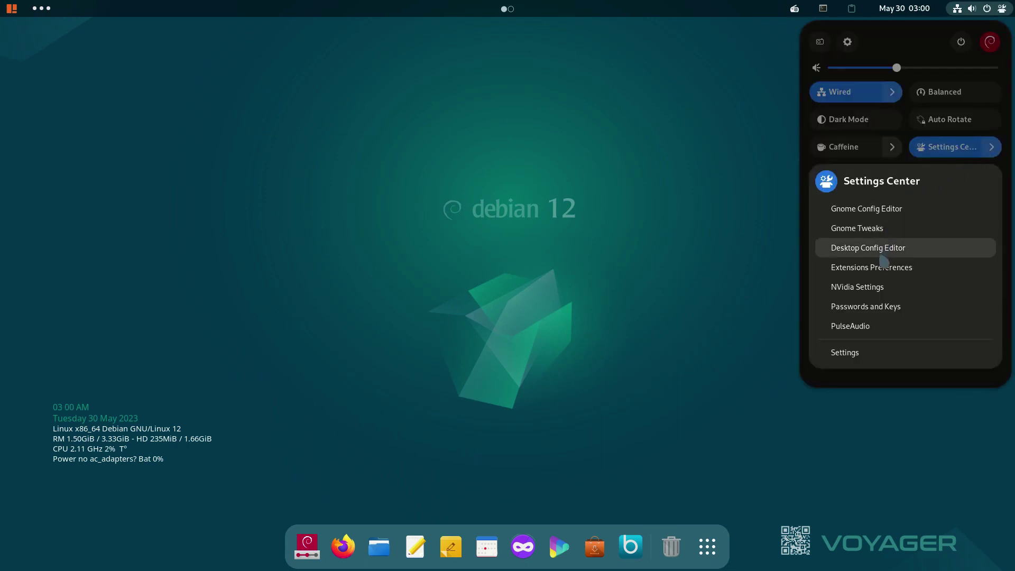
click(882, 273)
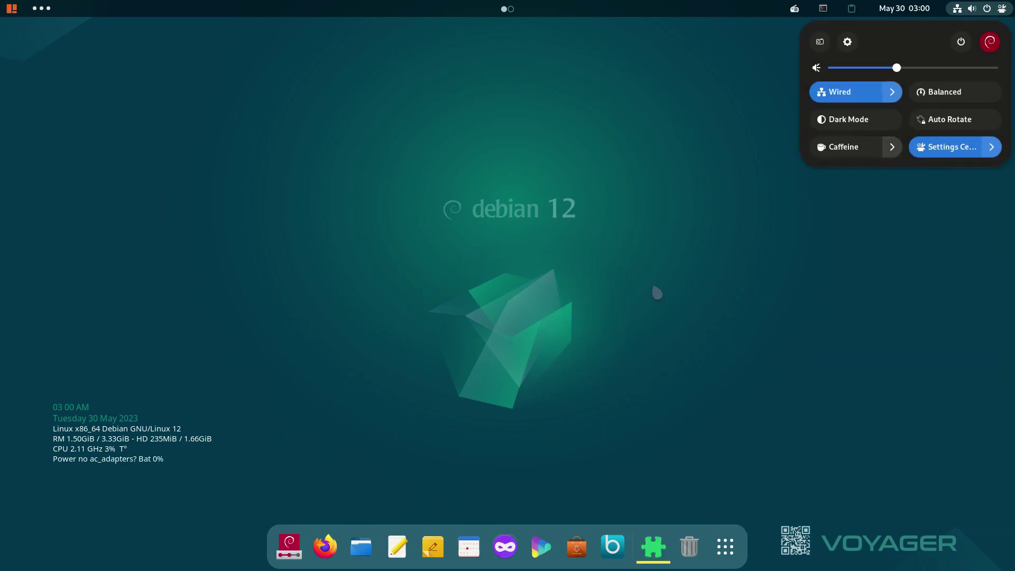
click(739, 190)
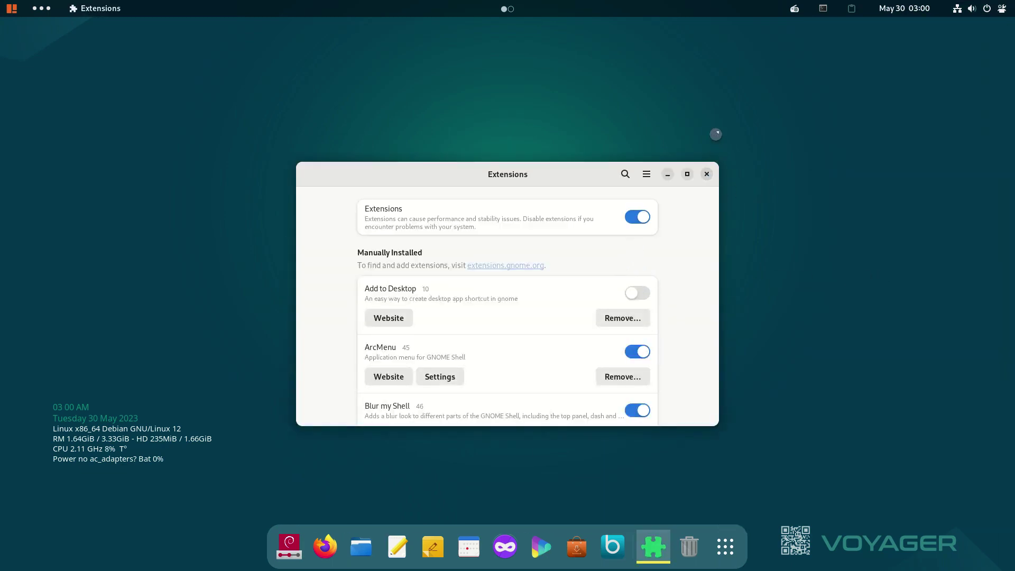
scroll(689, 239, down, 15)
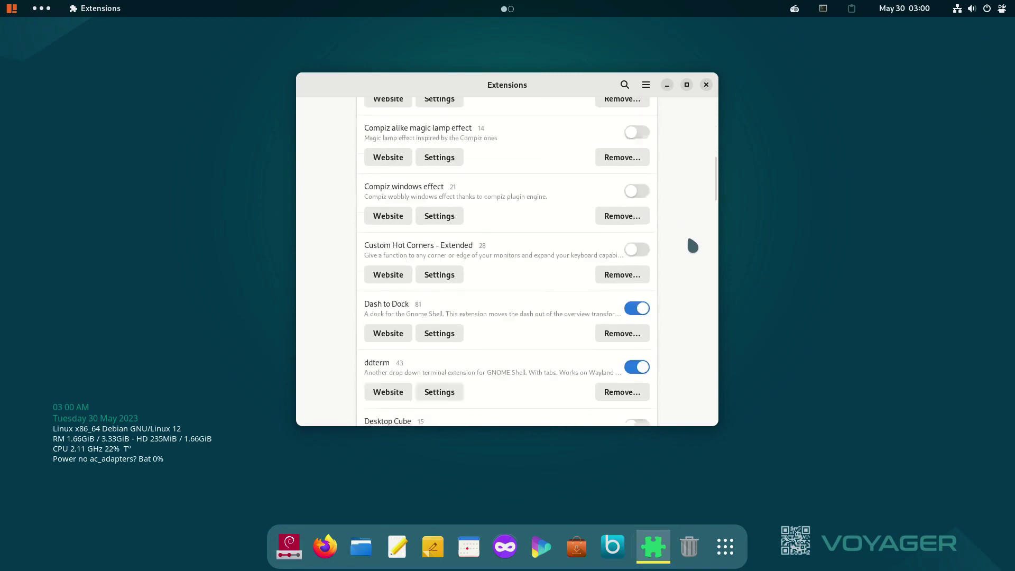
scroll(693, 246, down, 15)
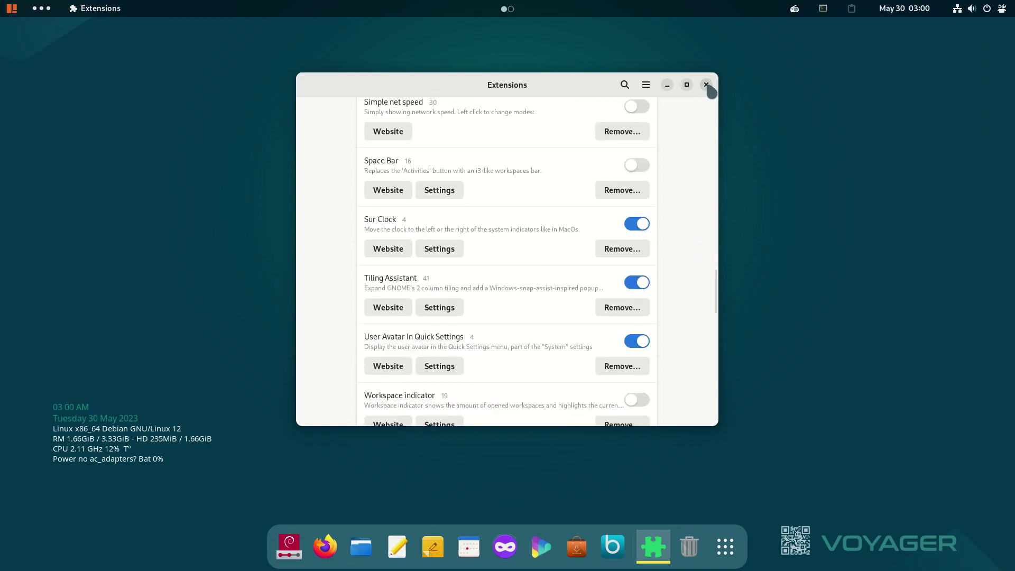
click(706, 85)
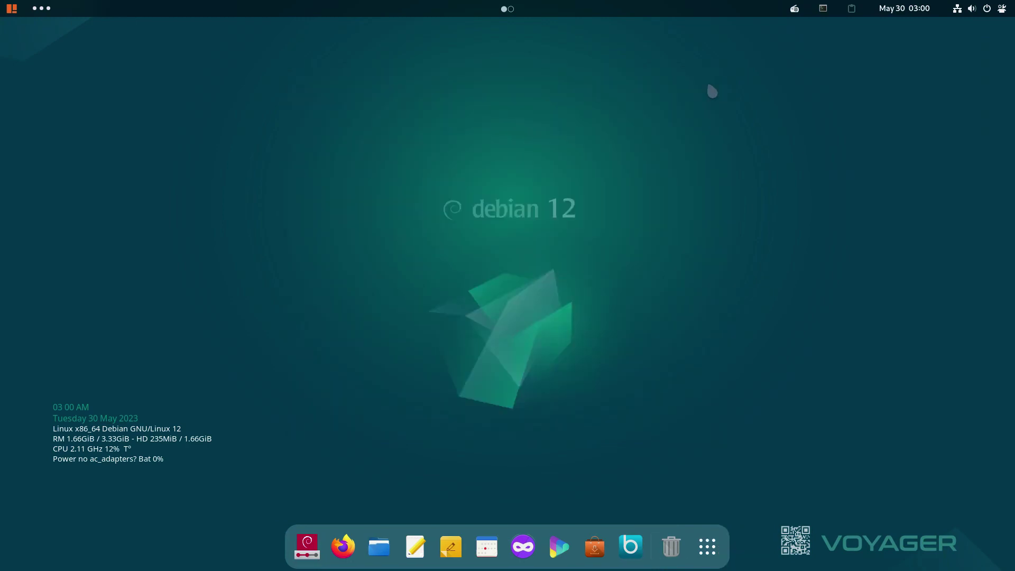
Step: Browse the category list of the ArcMenu application menu and close it
click(10, 8)
click(34, 86)
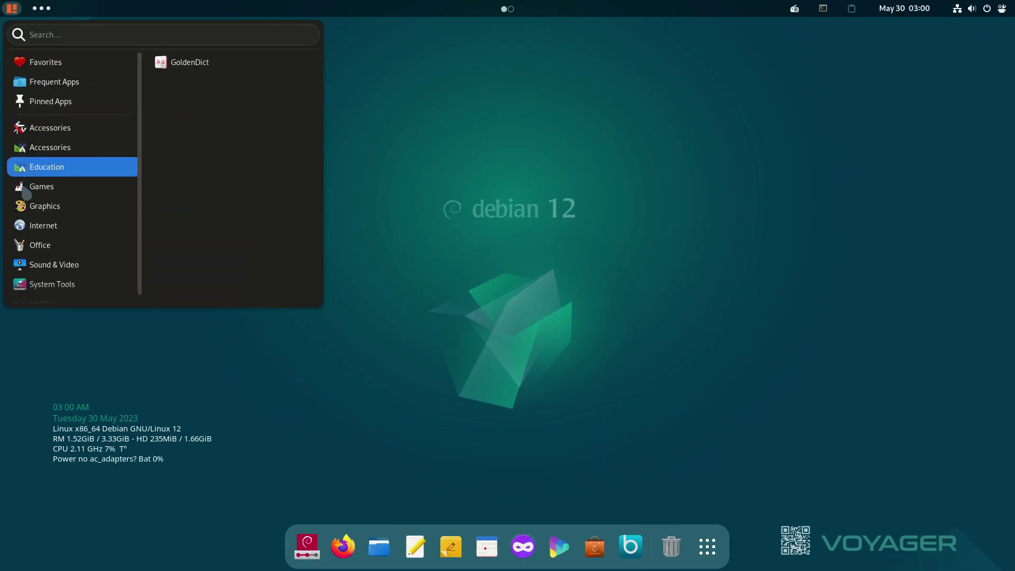
click(501, 361)
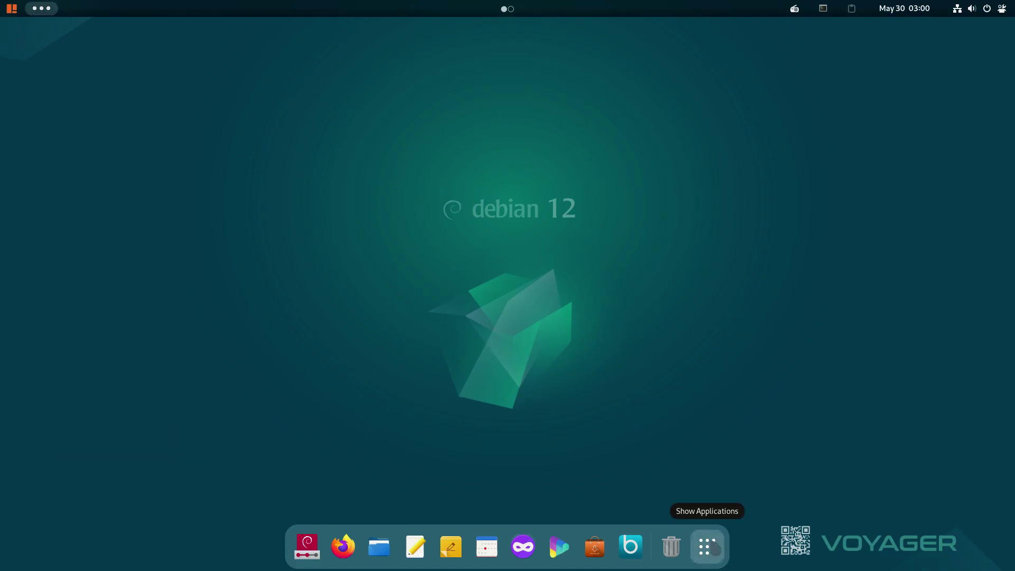
Step: Show all applications and look through the pages of the application grid
click(707, 546)
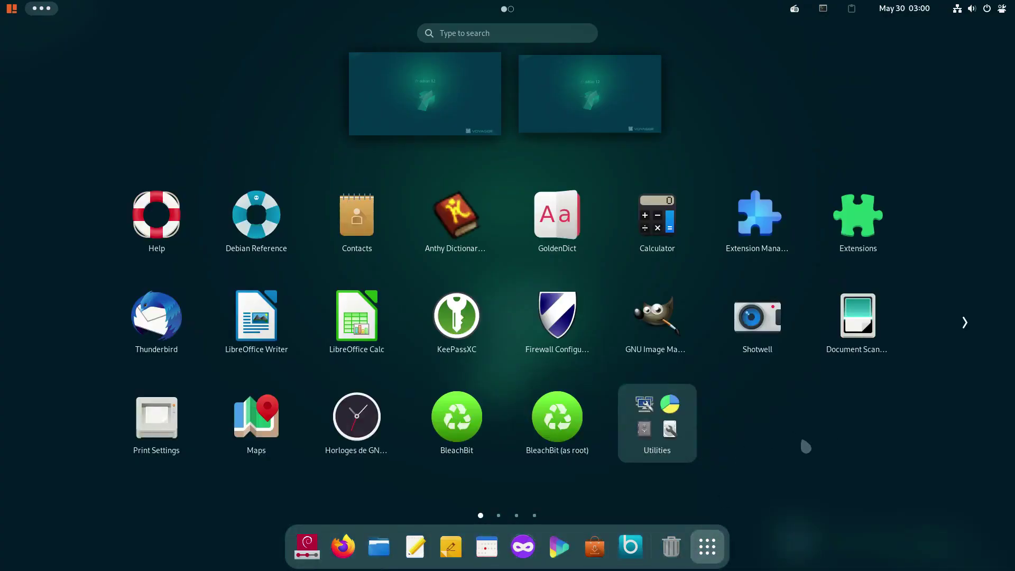
scroll(805, 446, down, 1)
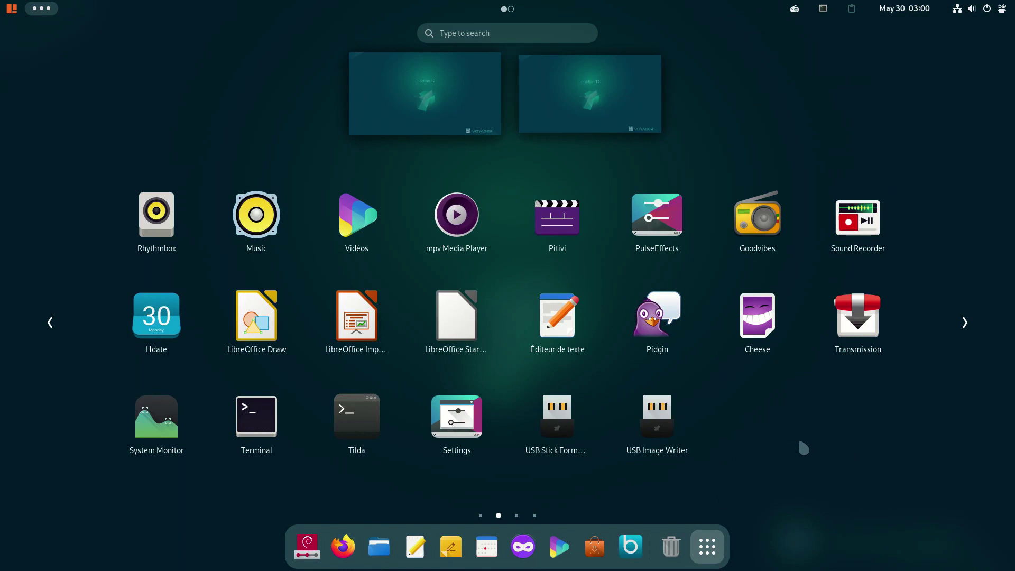
scroll(803, 447, down, 2)
scroll(808, 451, up, 1)
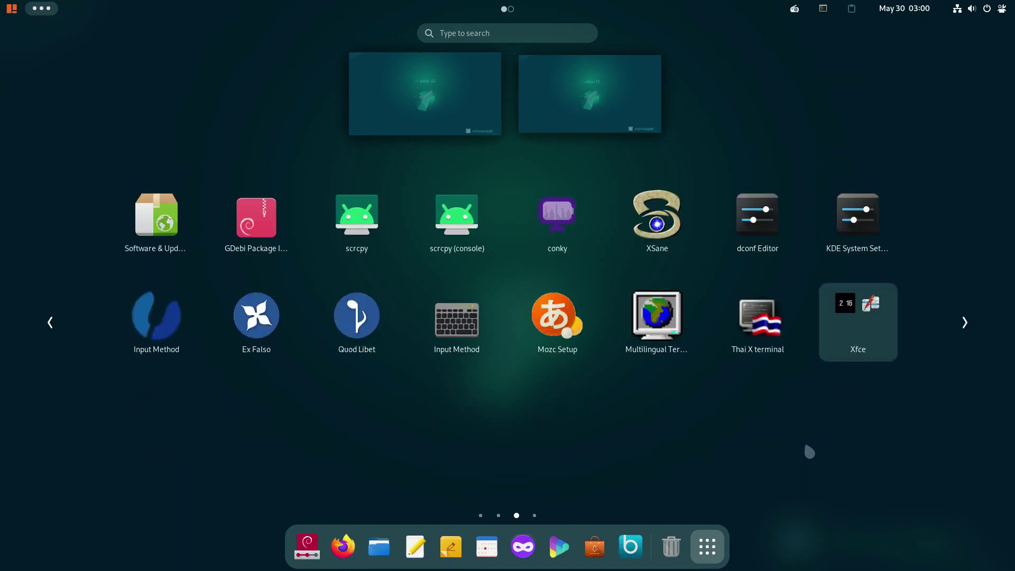
Step: Launch Software & Updates, review its Debian Software, Other Software, Authentication and Developer Options pages, and close it
click(156, 220)
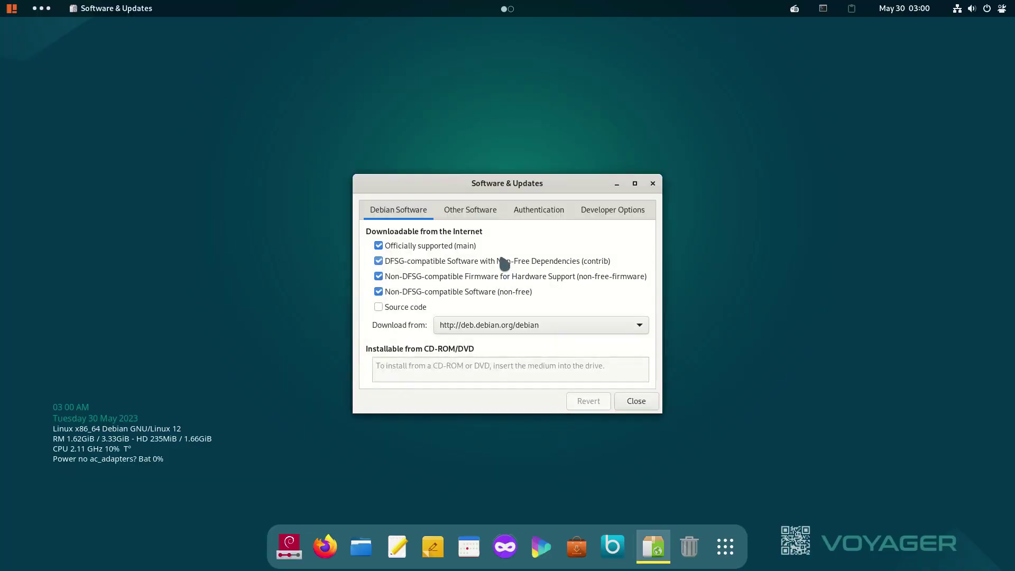
click(464, 211)
click(526, 214)
click(596, 214)
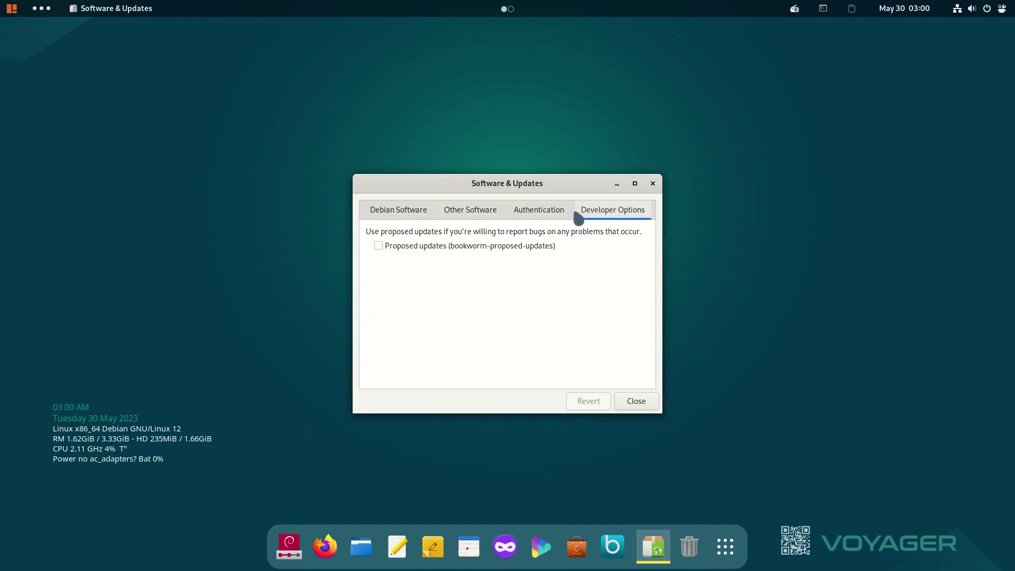
click(406, 210)
click(652, 184)
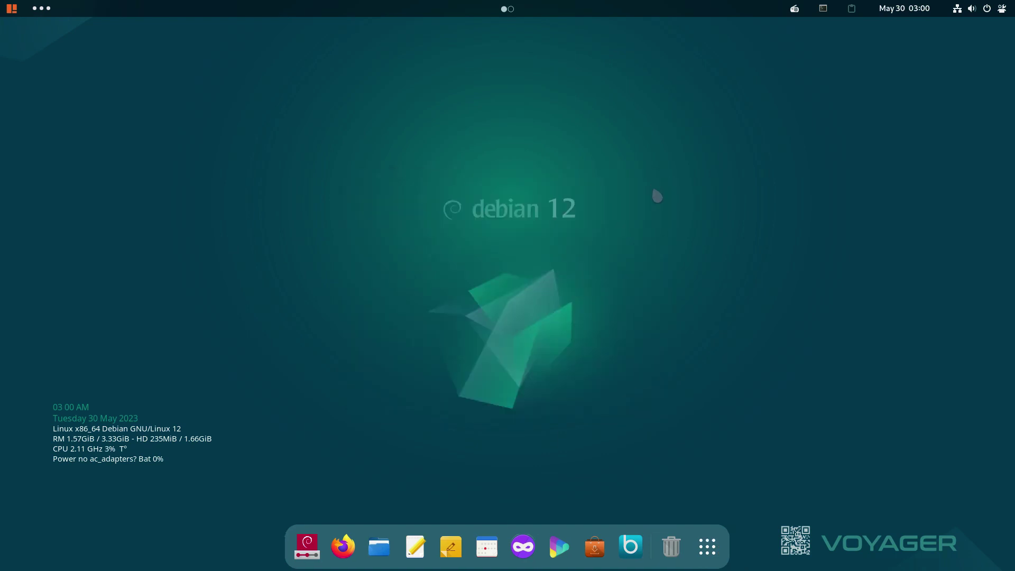
Step: Open the Software store, browse its Explore page and close it
click(594, 547)
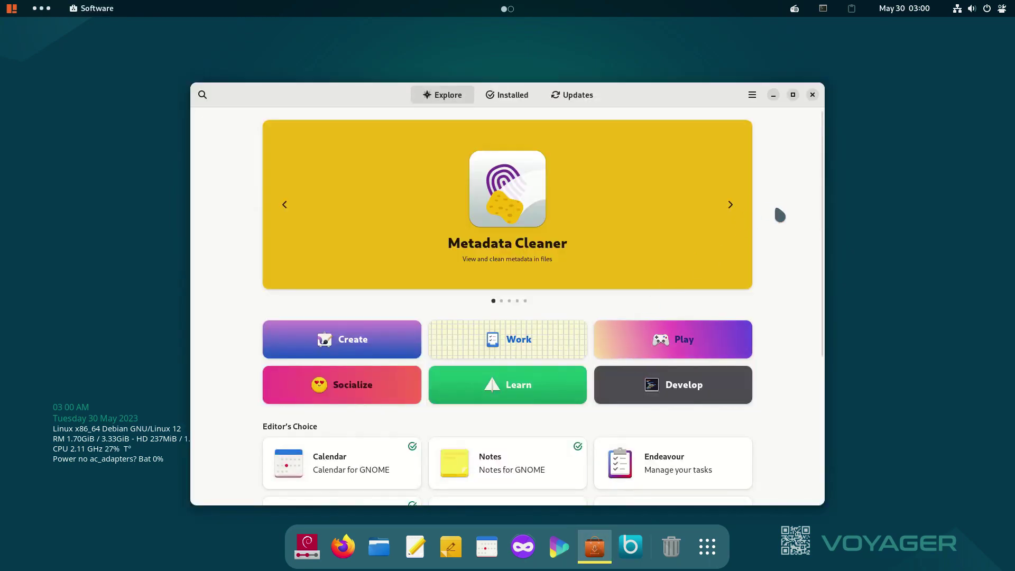
scroll(777, 217, down, 3)
scroll(777, 225, down, 1)
scroll(775, 228, up, 5)
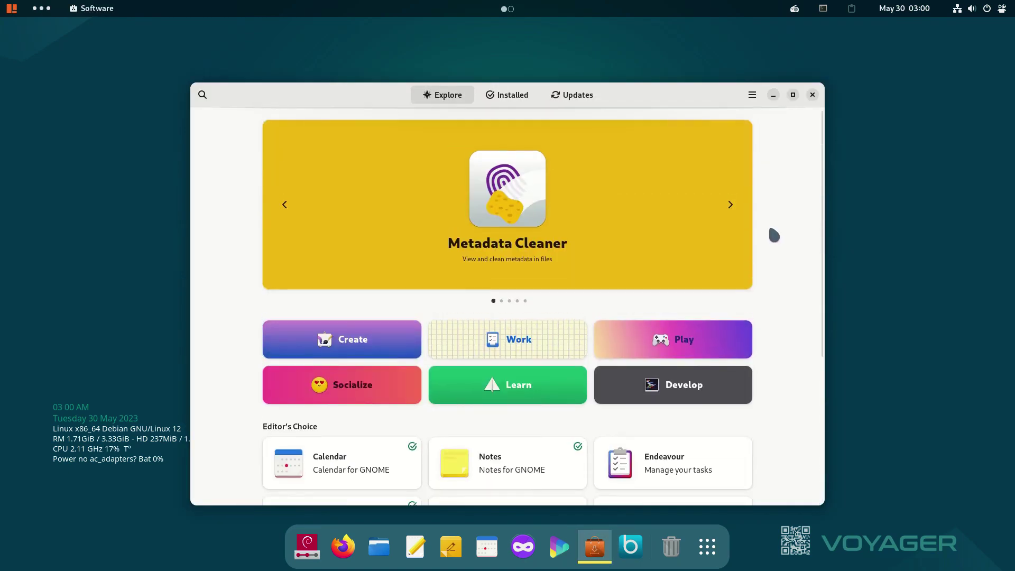
click(813, 95)
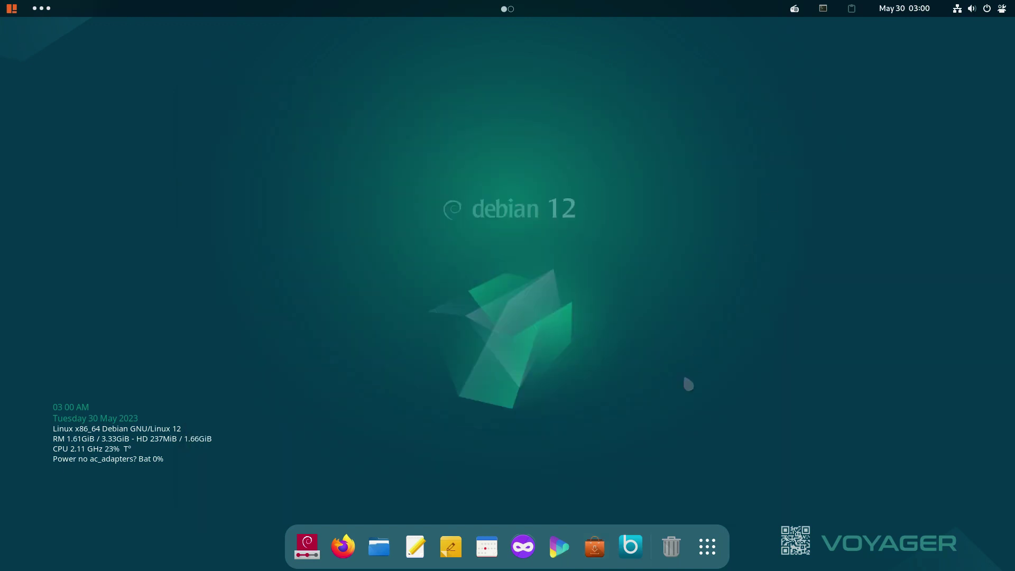
Step: Launch Calendar, Notes, the text editor and the file manager so that all four stay open
click(487, 547)
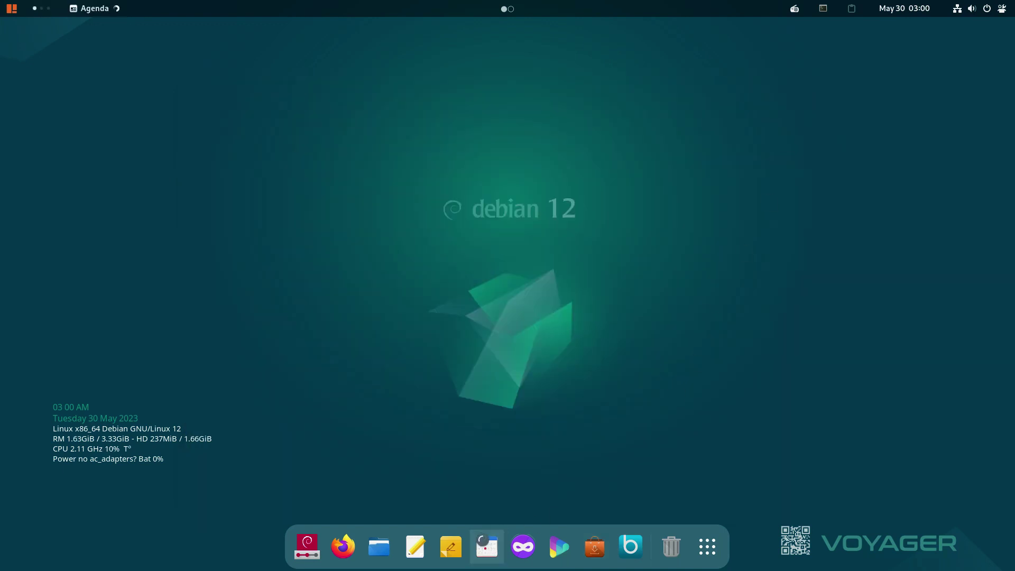
click(449, 547)
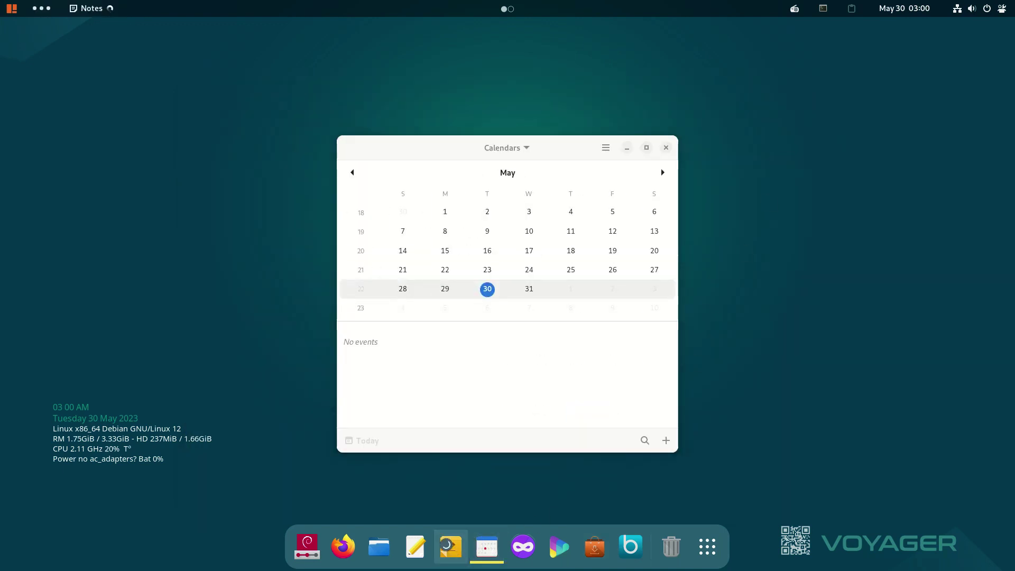
click(415, 547)
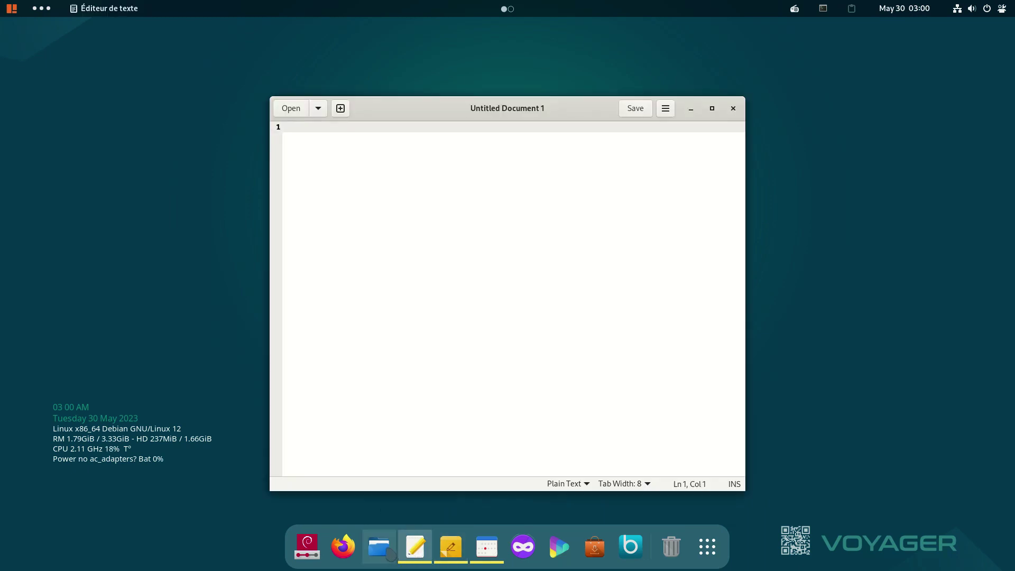
click(385, 550)
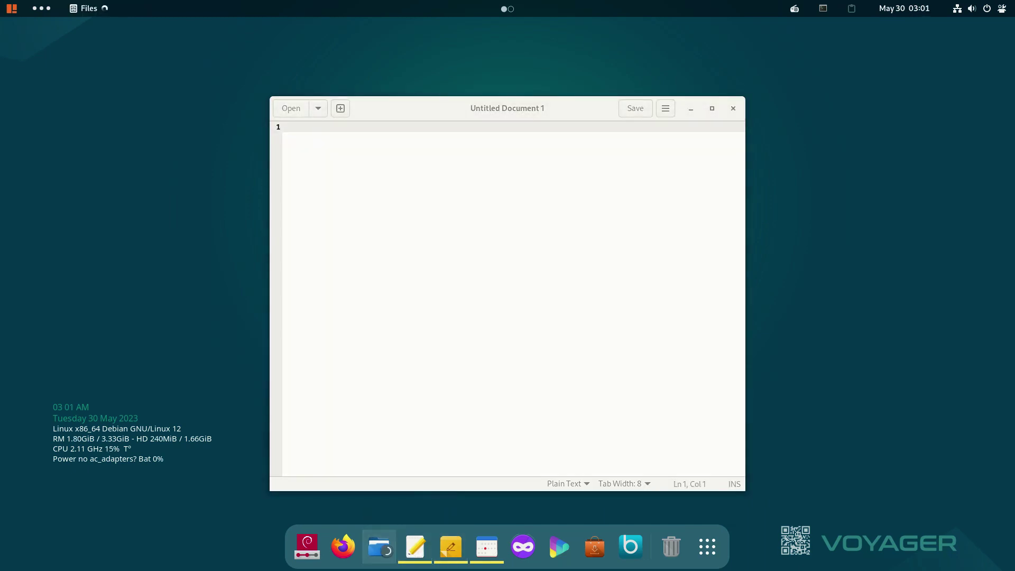
Step: In the activities overview, move the text editor window to the second workspace and the Notes window to the third
click(46, 15)
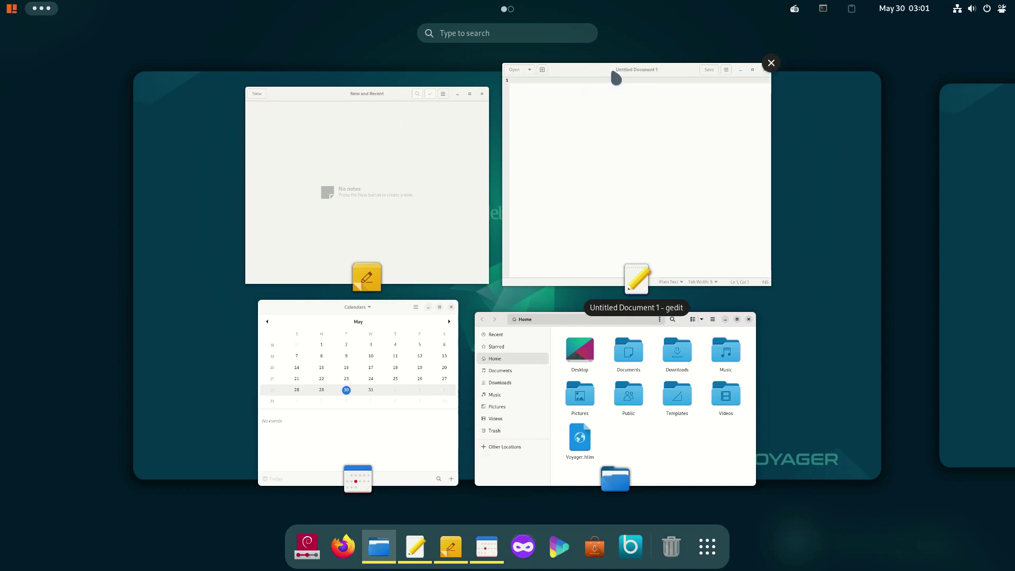
drag(643, 80, 982, 161)
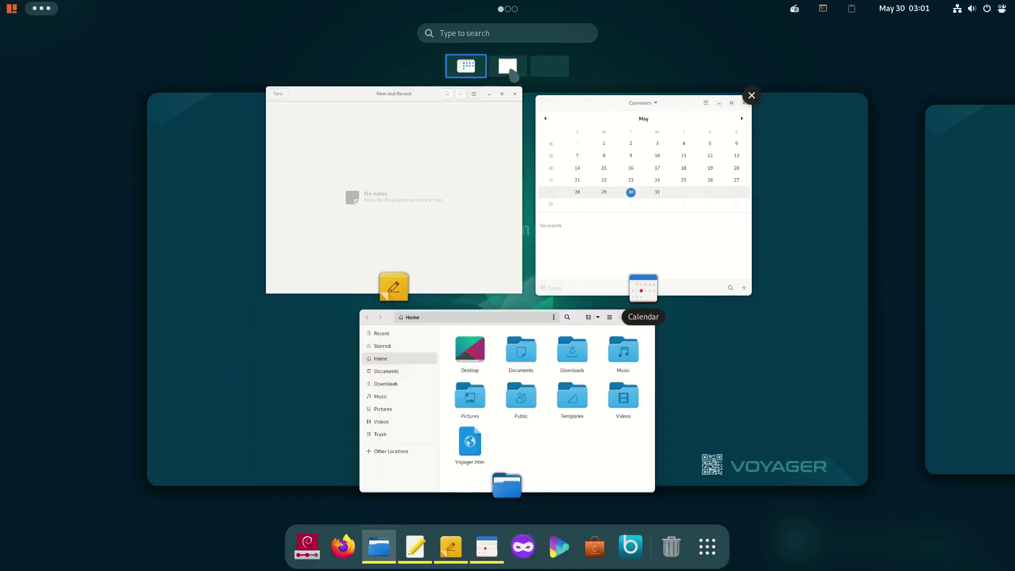
drag(487, 92, 546, 79)
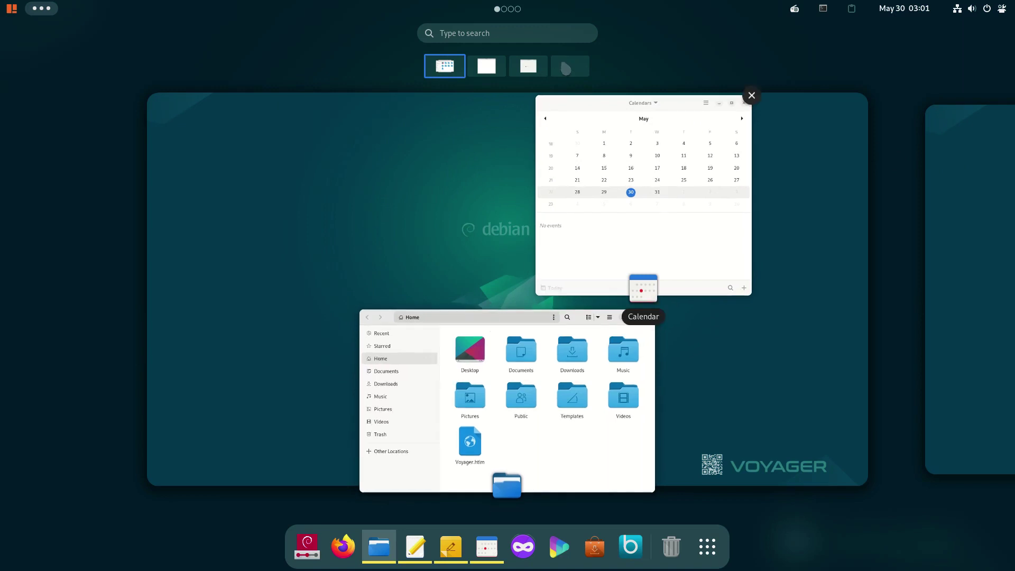
Step: In the activities overview, close the Notes, text editor, file manager and Calendar windows across the workspaces and return to the desktop
click(563, 74)
click(536, 72)
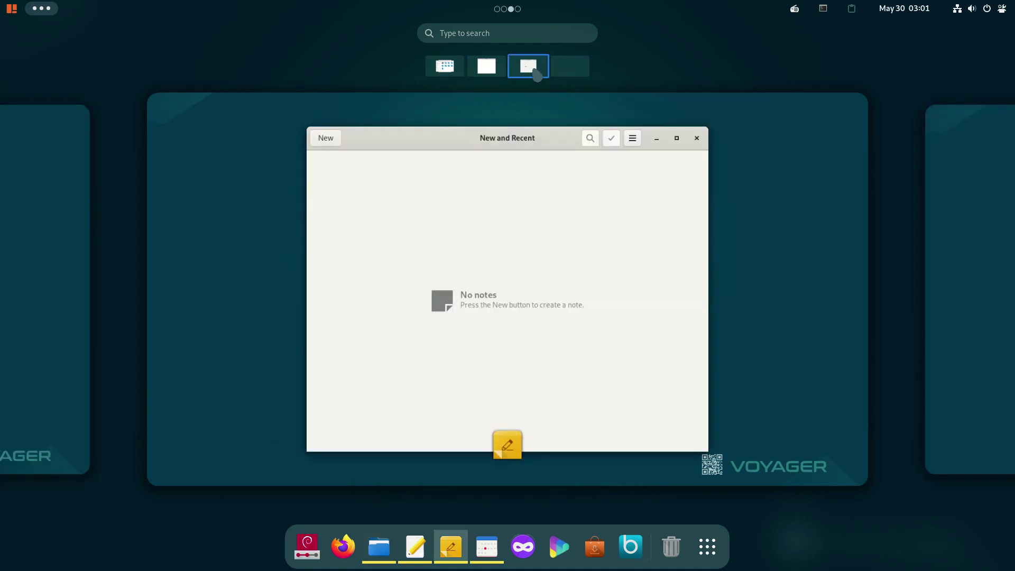
click(710, 124)
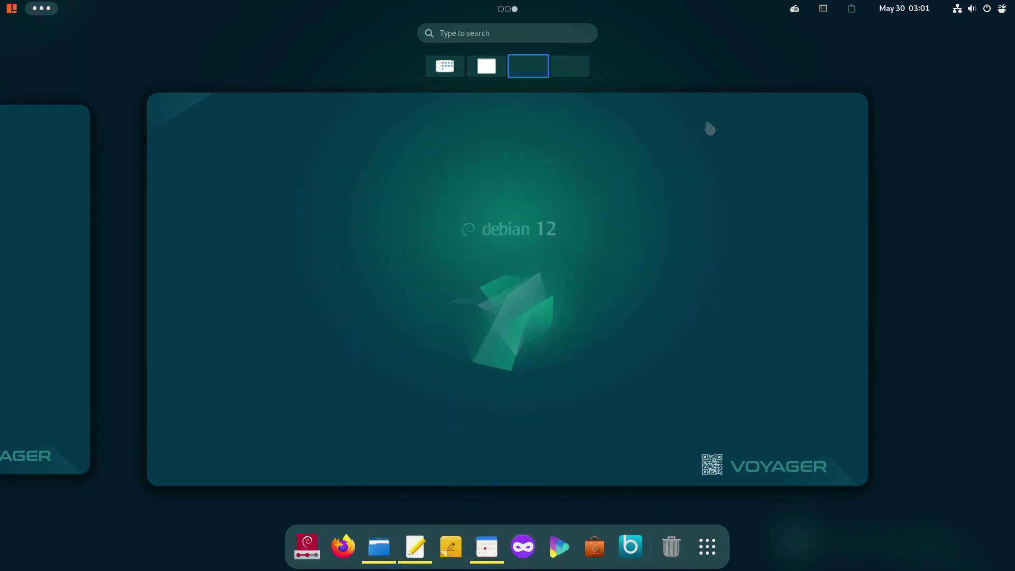
click(517, 76)
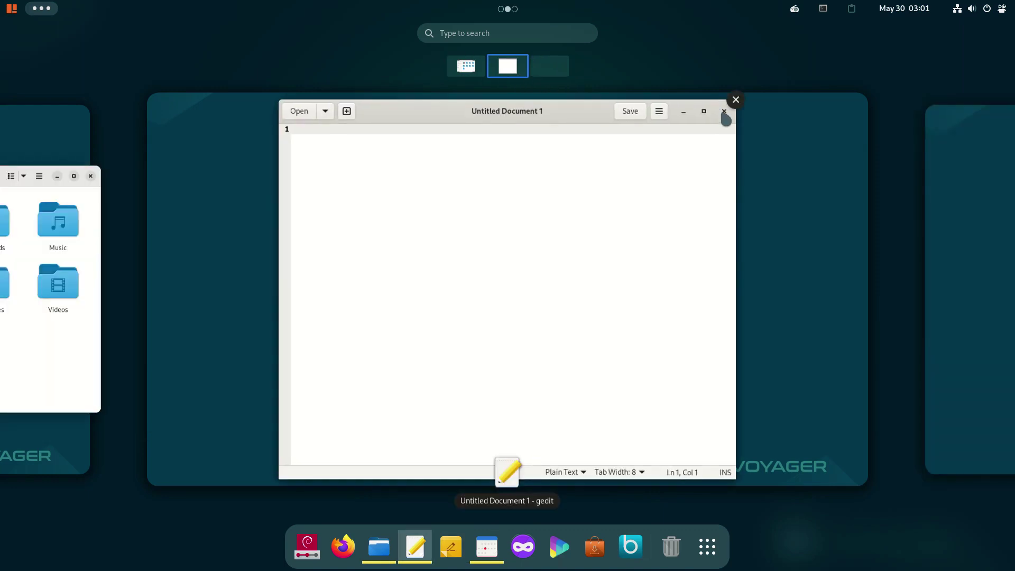
click(734, 103)
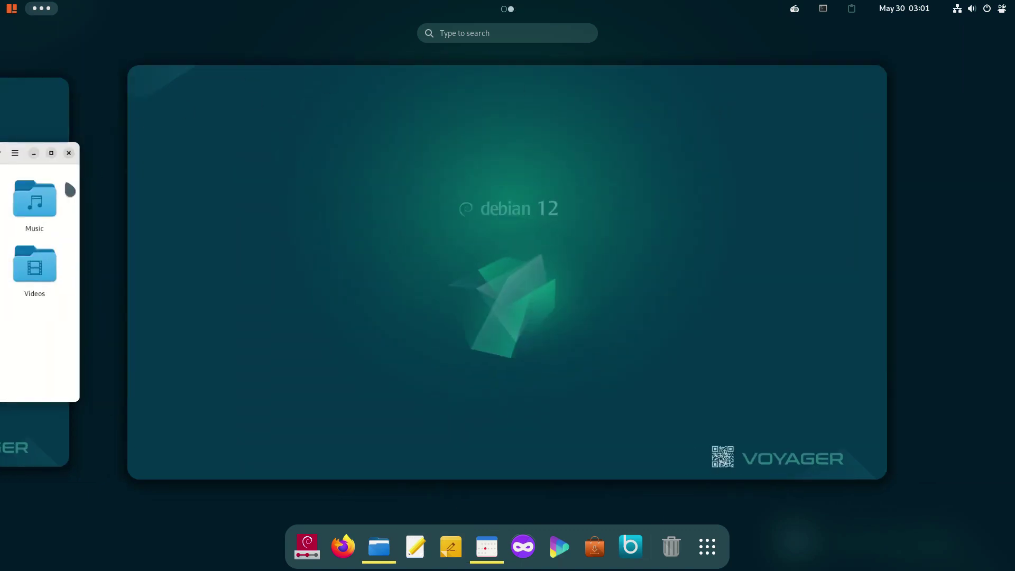
click(43, 189)
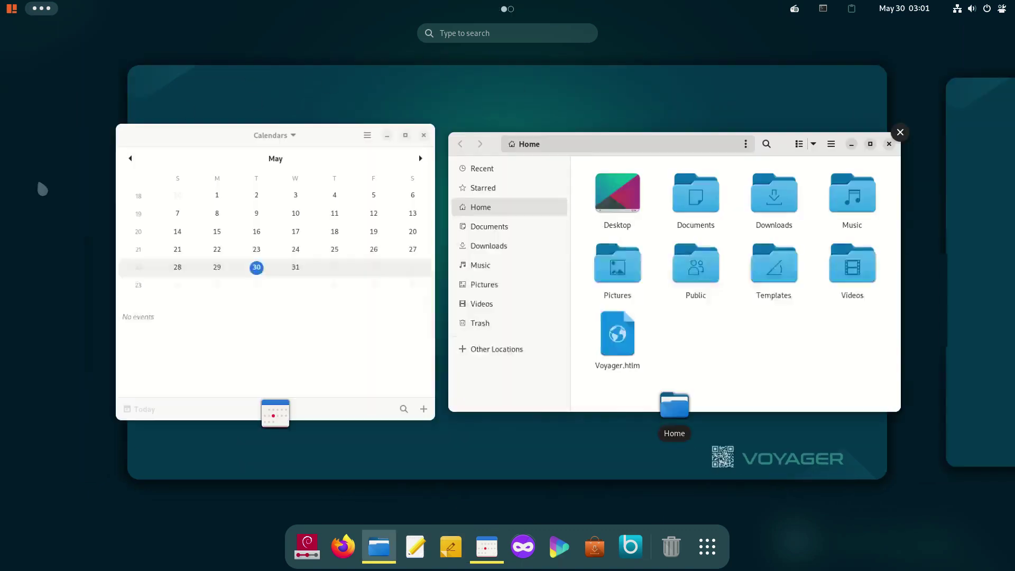
click(900, 132)
click(441, 128)
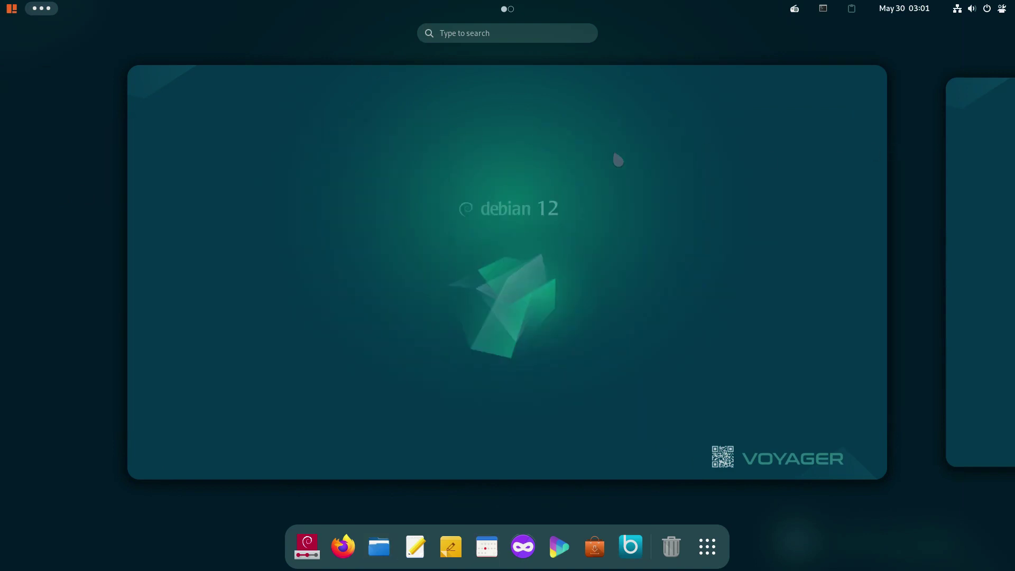
click(614, 150)
Step: Open the Internet Radio settings, look through the Features page and search for online stations named "france inter"
click(796, 10)
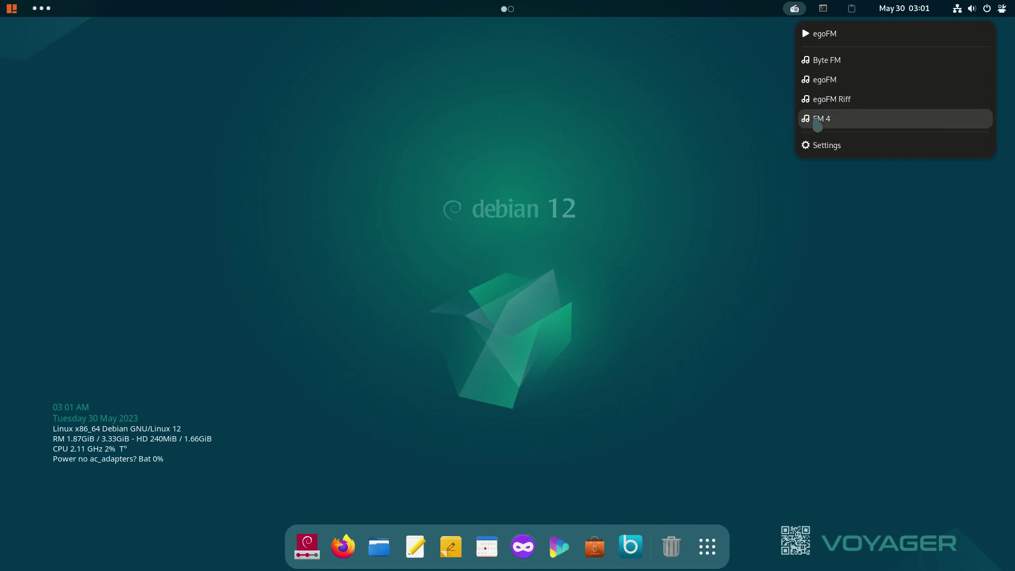
click(821, 147)
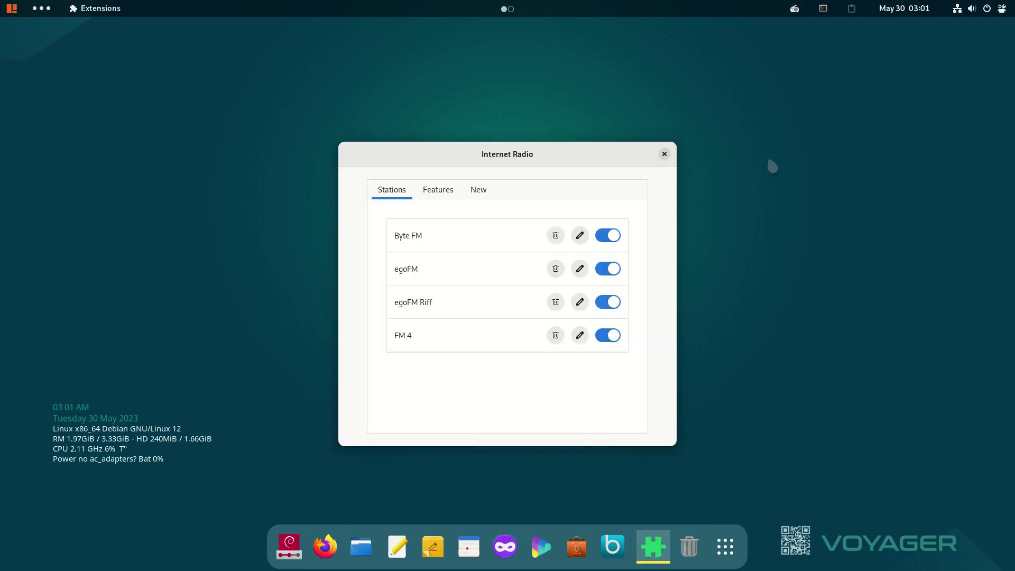
click(444, 195)
click(489, 198)
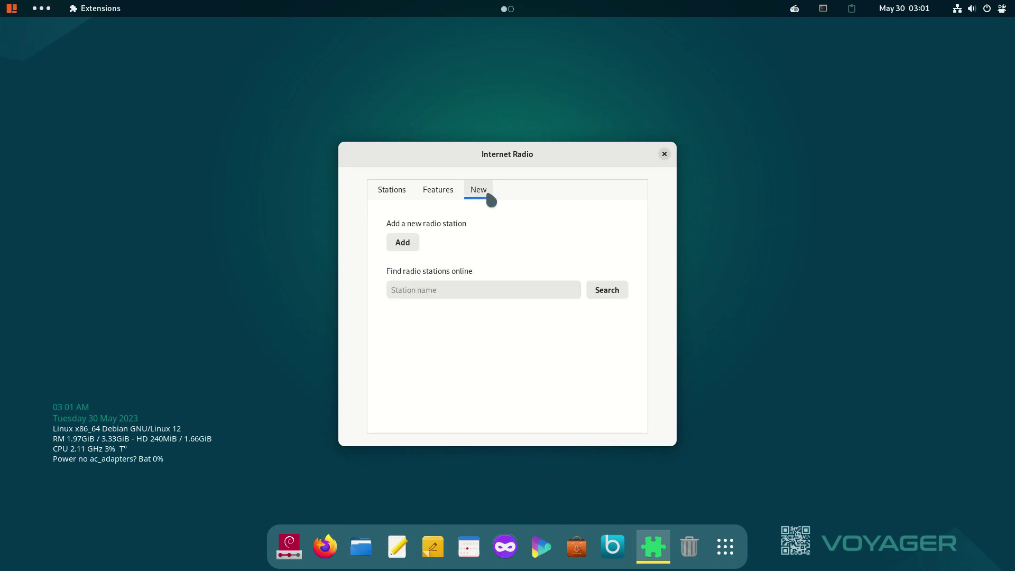
click(498, 294)
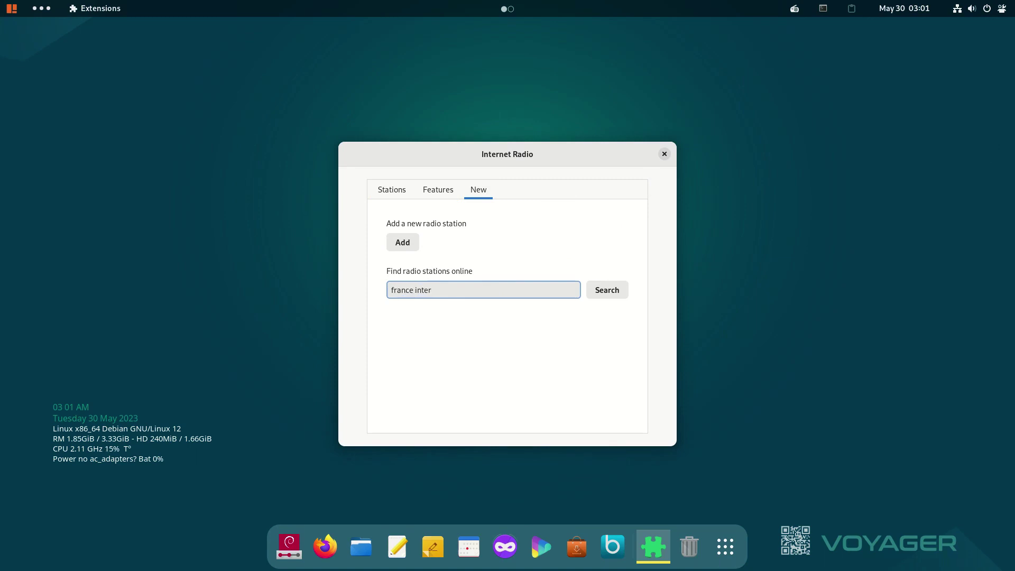
key(Return)
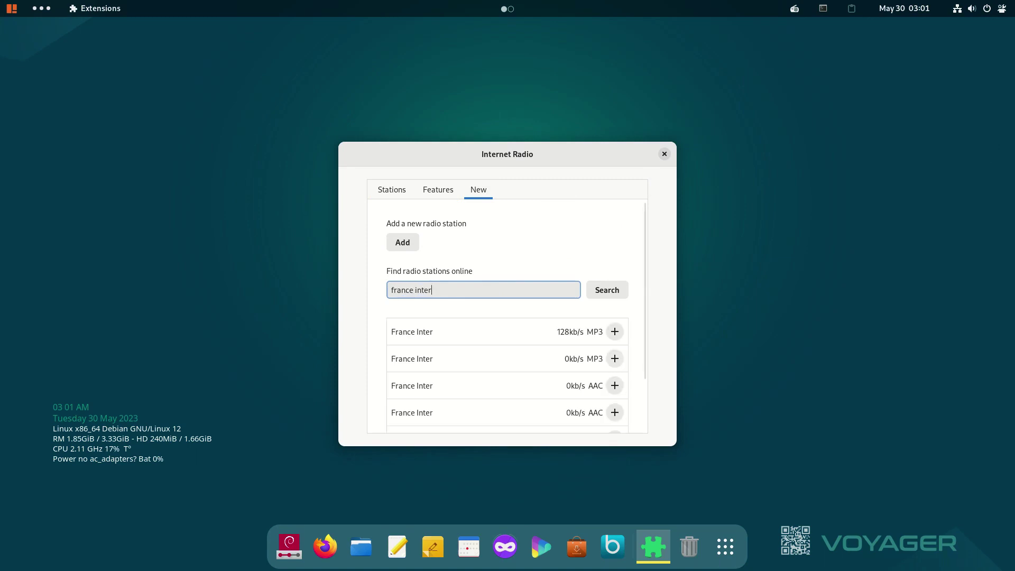
Step: Add the 128kb/s MP3 France Inter result, check the station list and close the Internet Radio settings
click(614, 332)
click(393, 190)
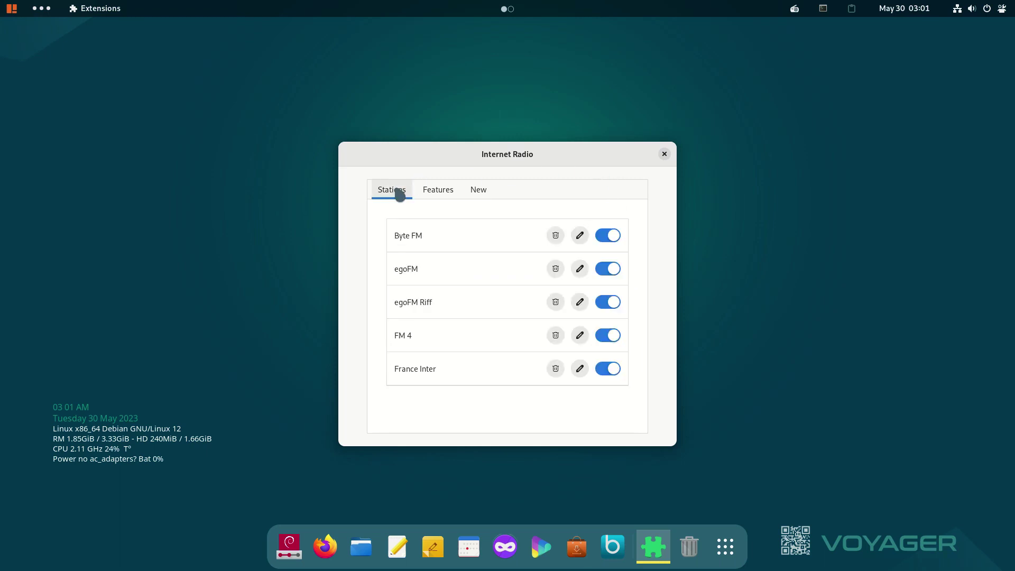
click(664, 155)
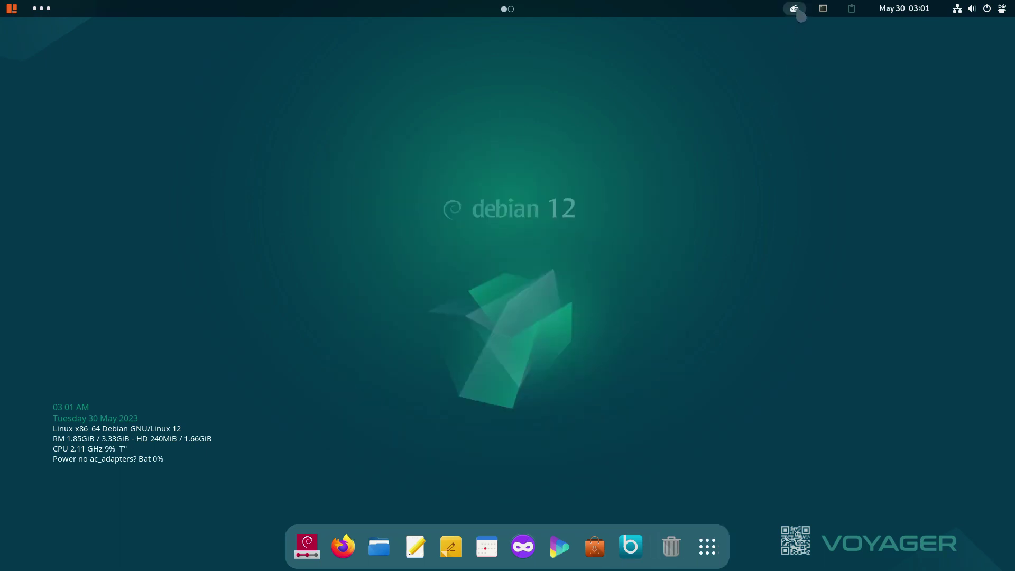
Step: Play France Inter from the Internet Radio extension and stop the playback
click(795, 11)
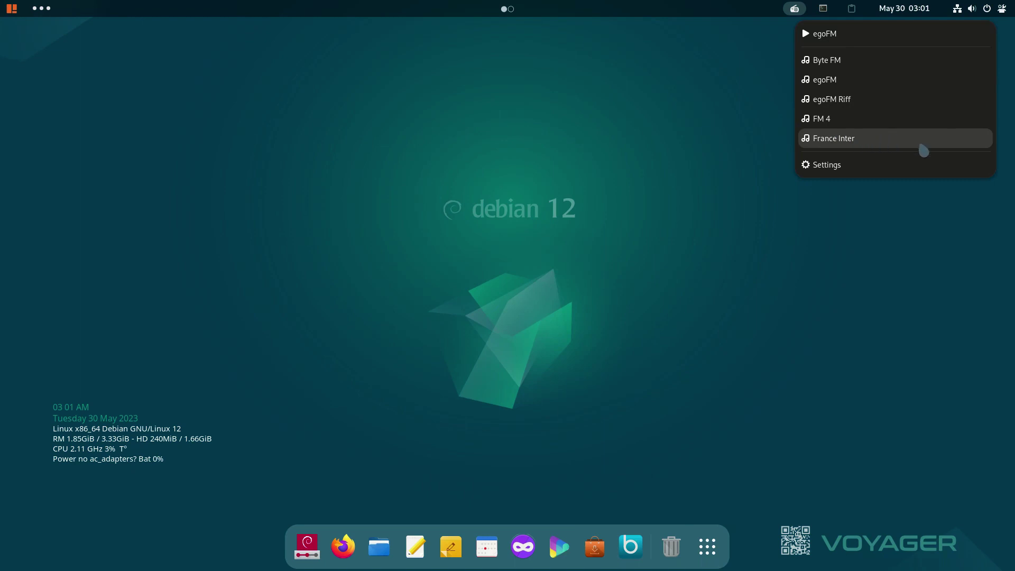
click(893, 140)
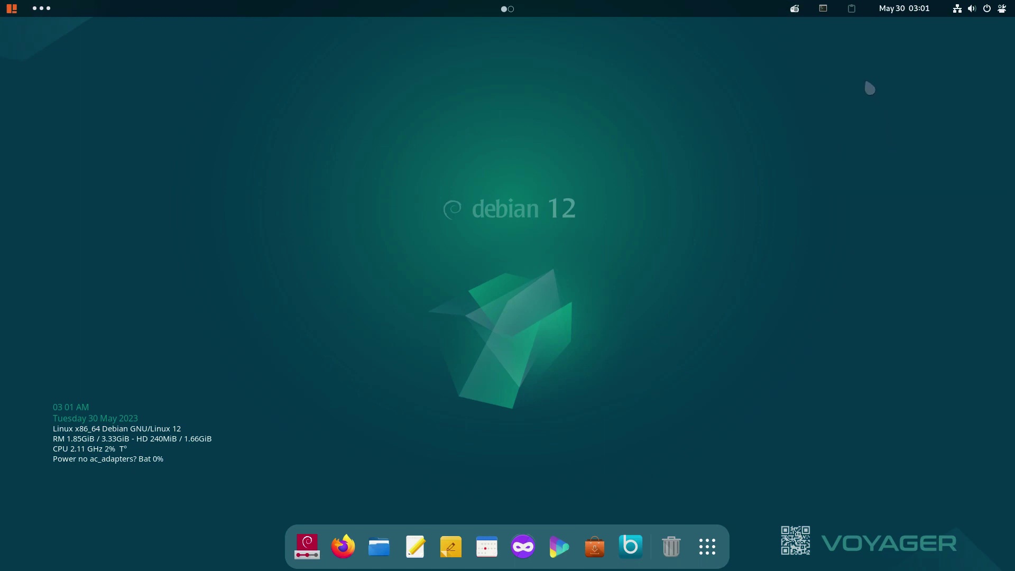
click(794, 10)
click(836, 35)
Step: Open and close the drop-down terminal, the clipboard indicator, and the calendar with its notifications in turn
click(823, 9)
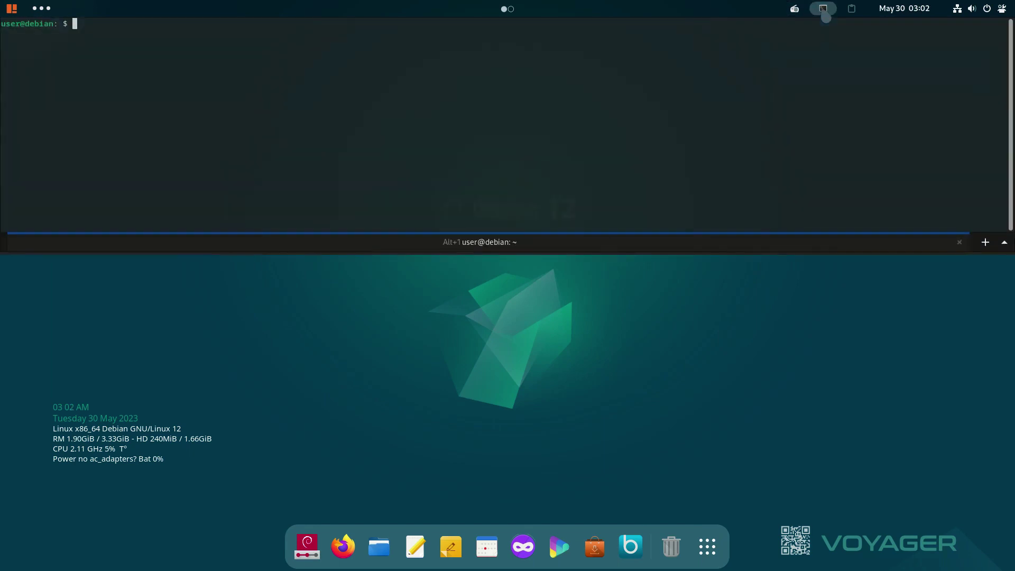
click(823, 11)
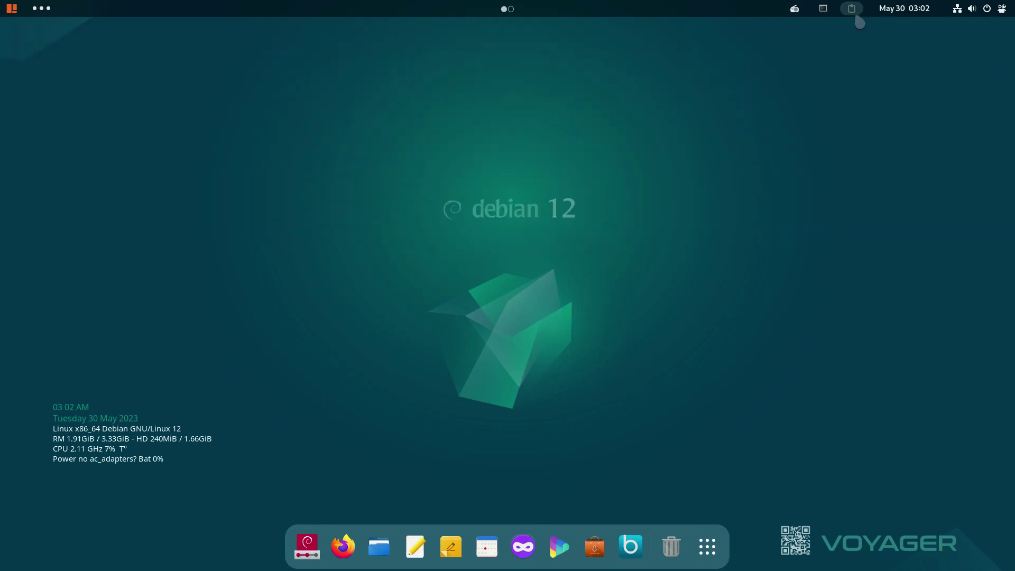
click(853, 9)
click(854, 15)
click(904, 16)
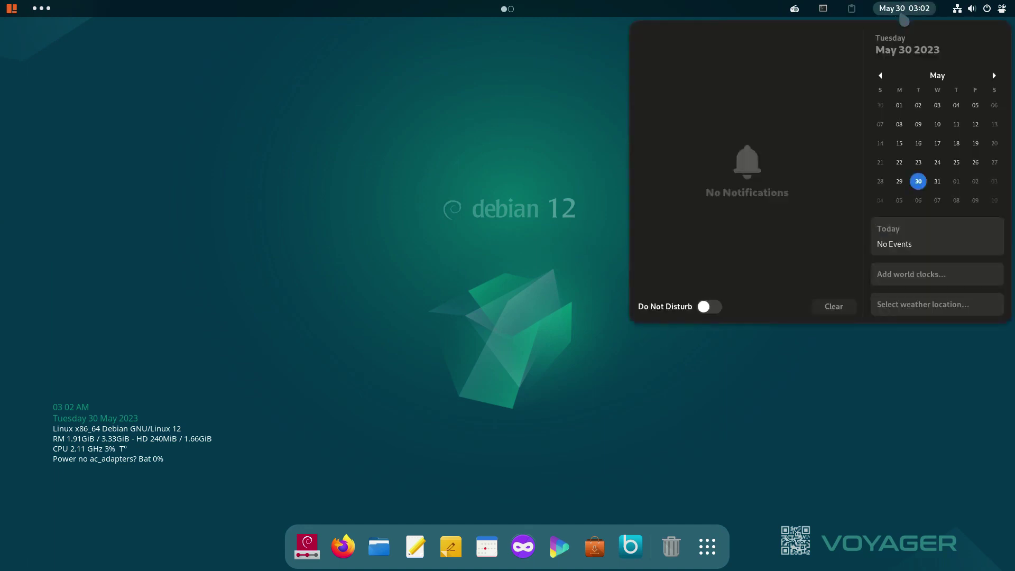
click(904, 16)
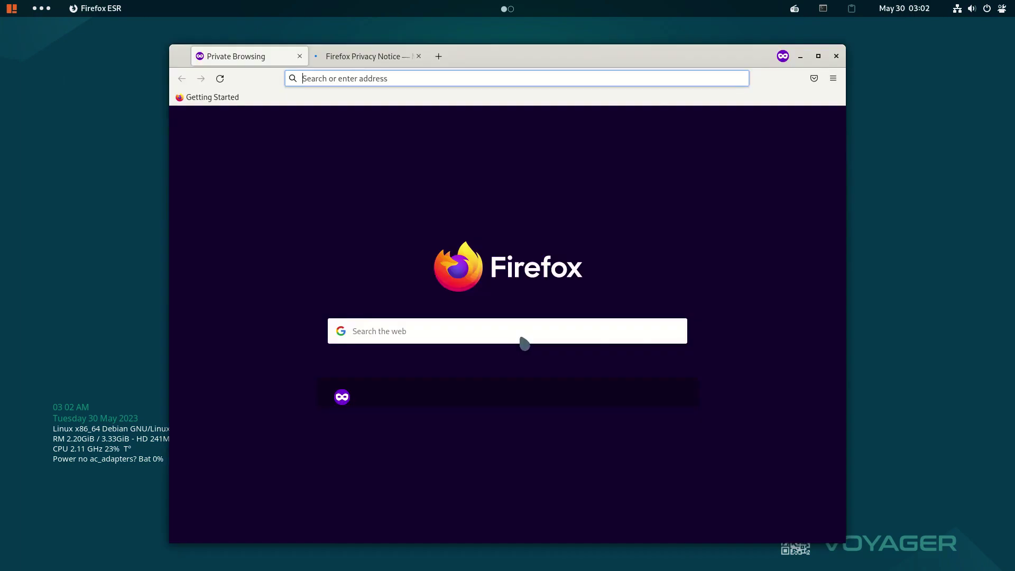
Step: Close the Firefox Privacy Notice tab and the private browsing window, and briefly open and close a regular Firefox window
click(407, 56)
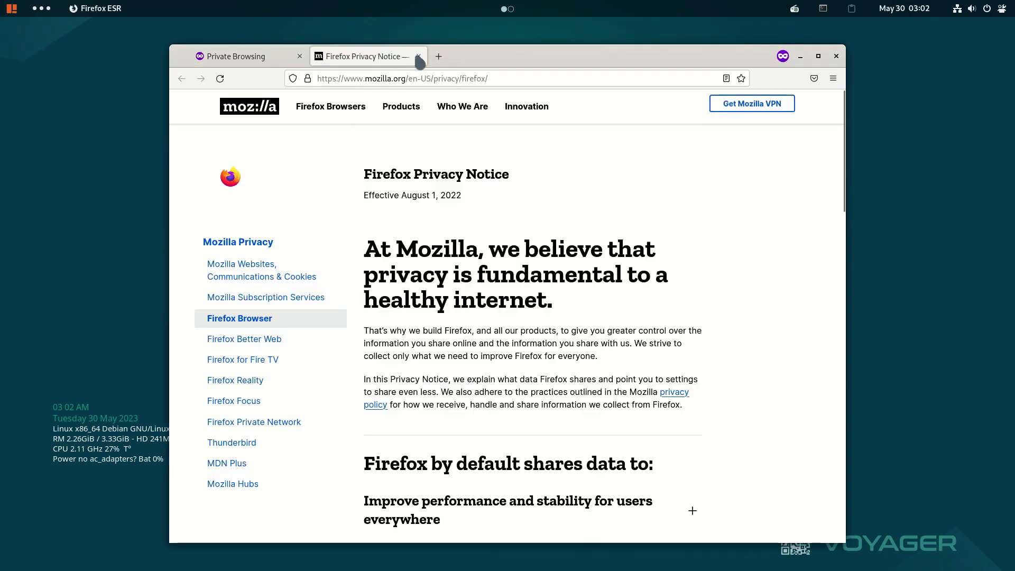
key(ctrl+w)
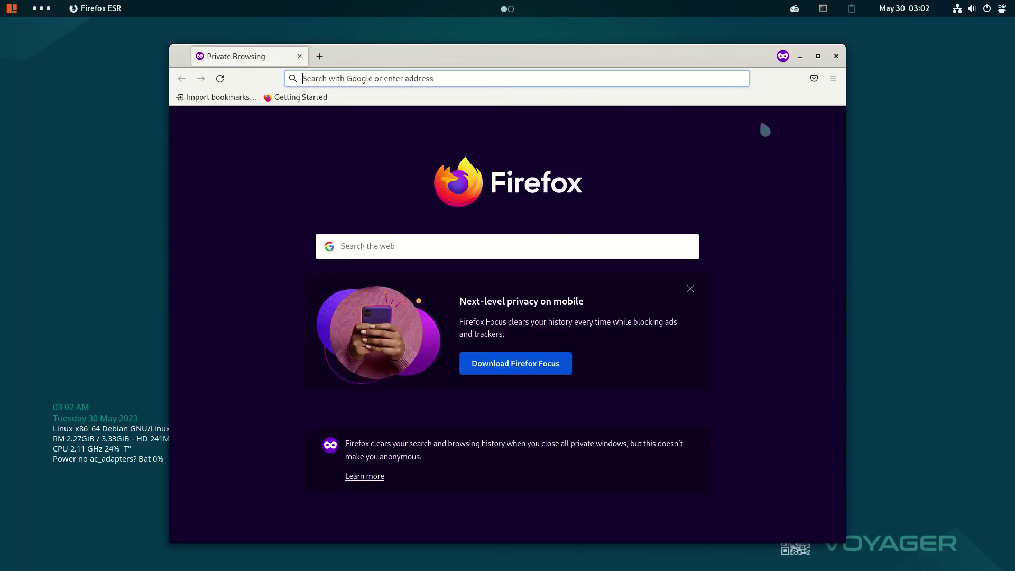
click(836, 56)
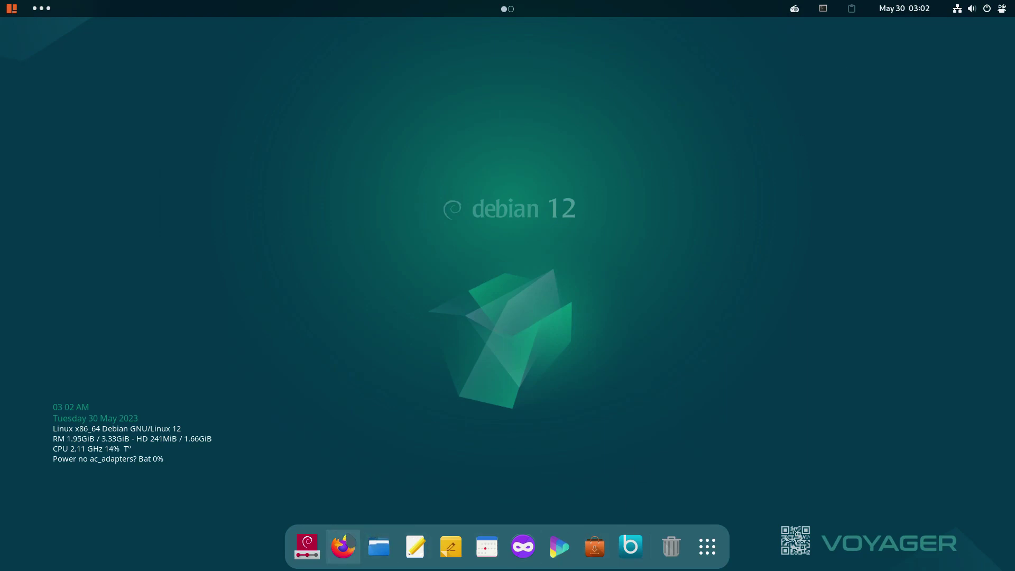
click(344, 547)
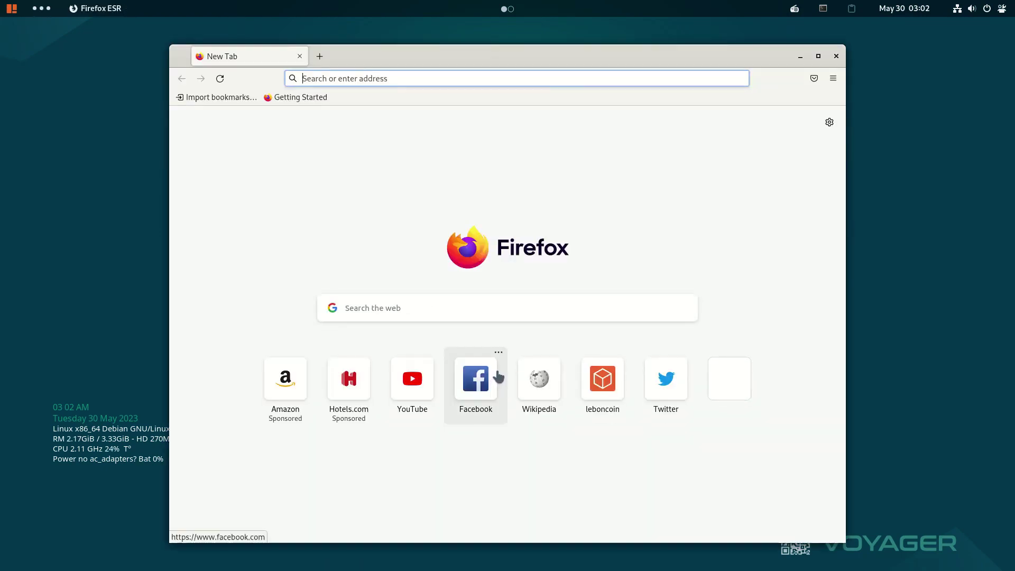
click(836, 56)
Step: Open the Voyager.htlm file from the Home folder and browse the voyagerlive.org homepage down to its Voyager 12 Debian Bookworm section
click(379, 546)
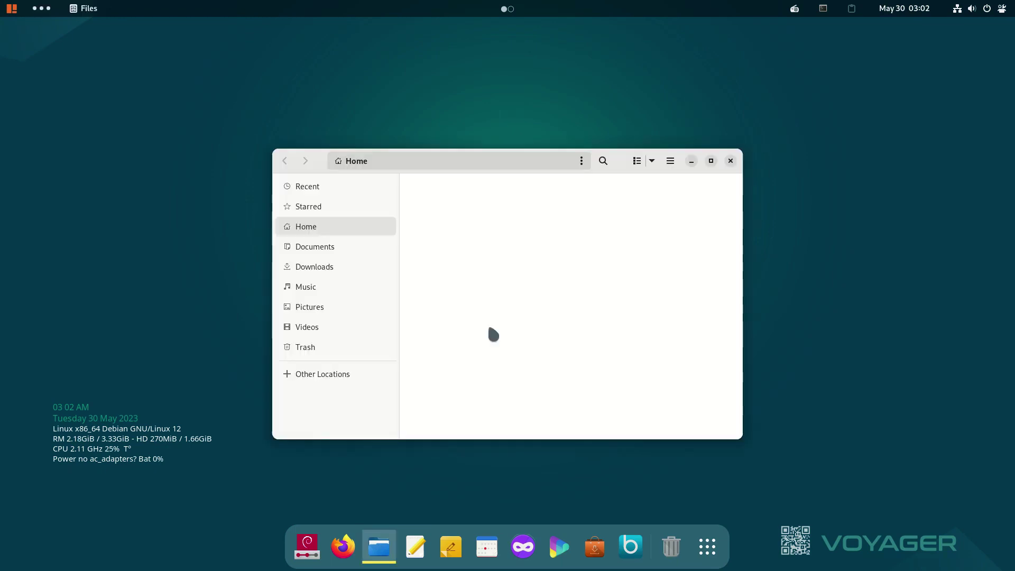
click(458, 369)
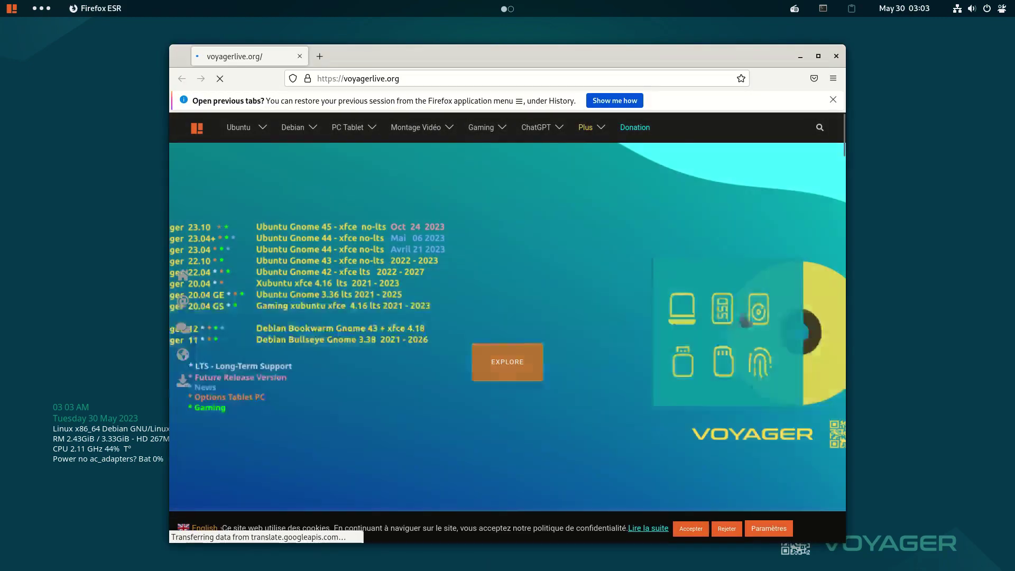
scroll(739, 365, down, 2)
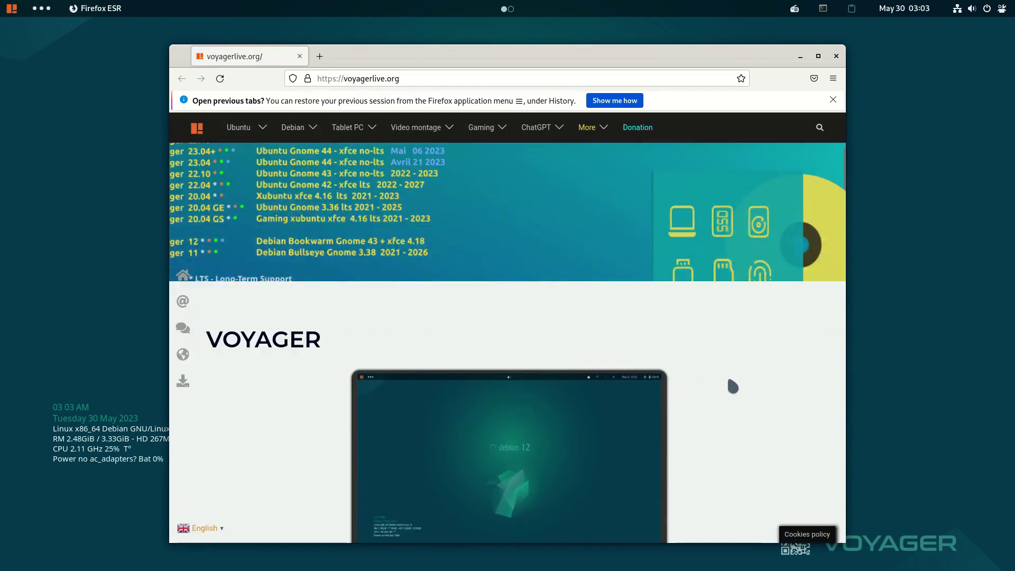
scroll(759, 386, up, 2)
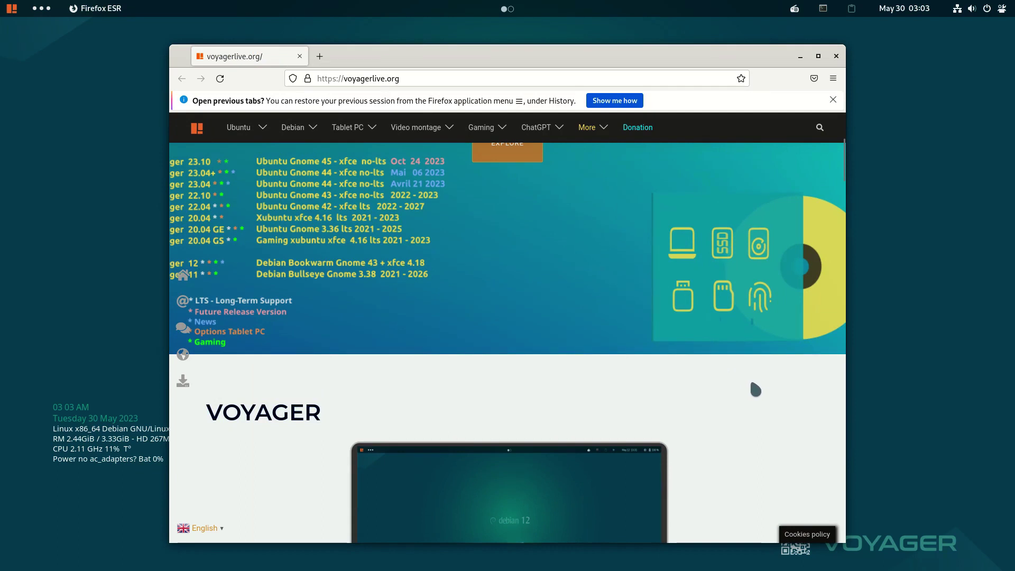
scroll(748, 407, down, 4)
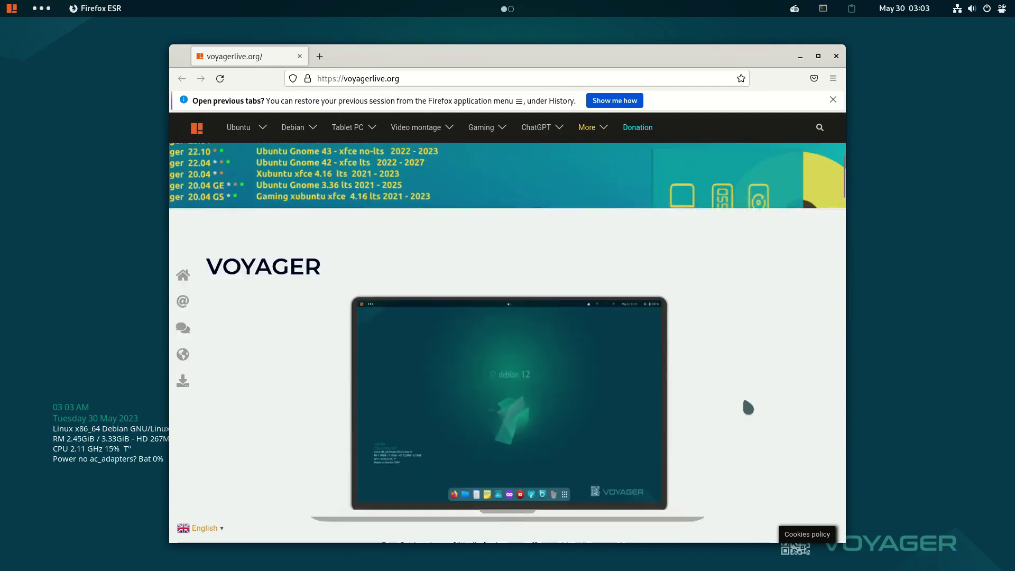
scroll(757, 406, down, 4)
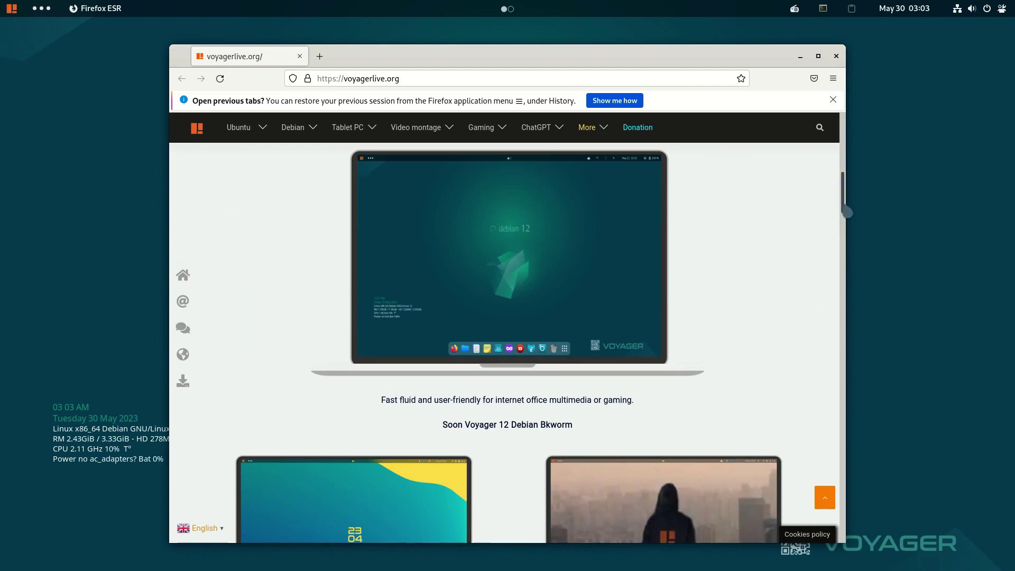
drag(845, 221, 715, 313)
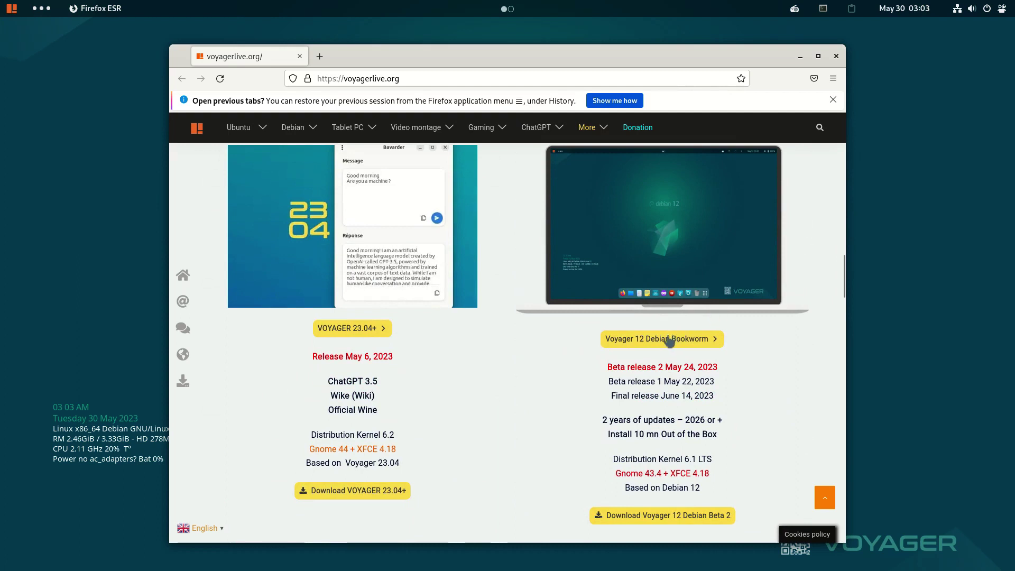
Step: Open the Voyager 12 Debian Bookworm page, look through its content and close the browser
click(728, 336)
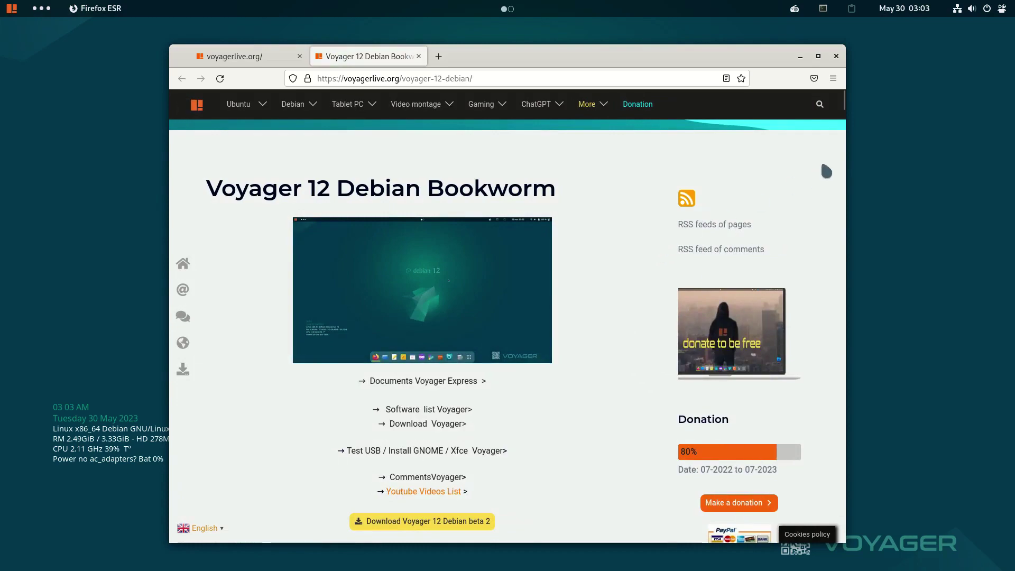
scroll(848, 131, down, 10)
drag(848, 130, 836, 265)
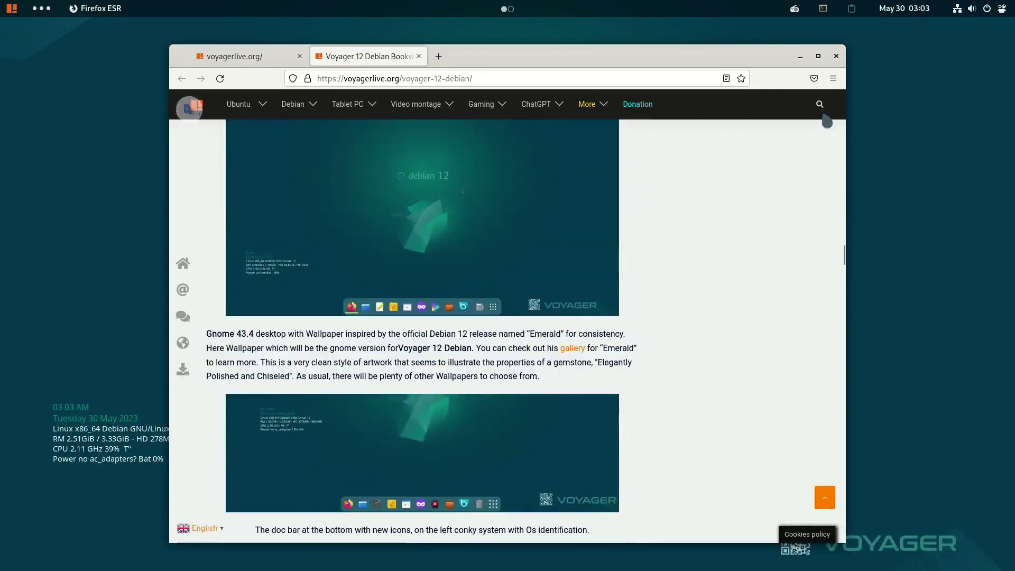
click(836, 57)
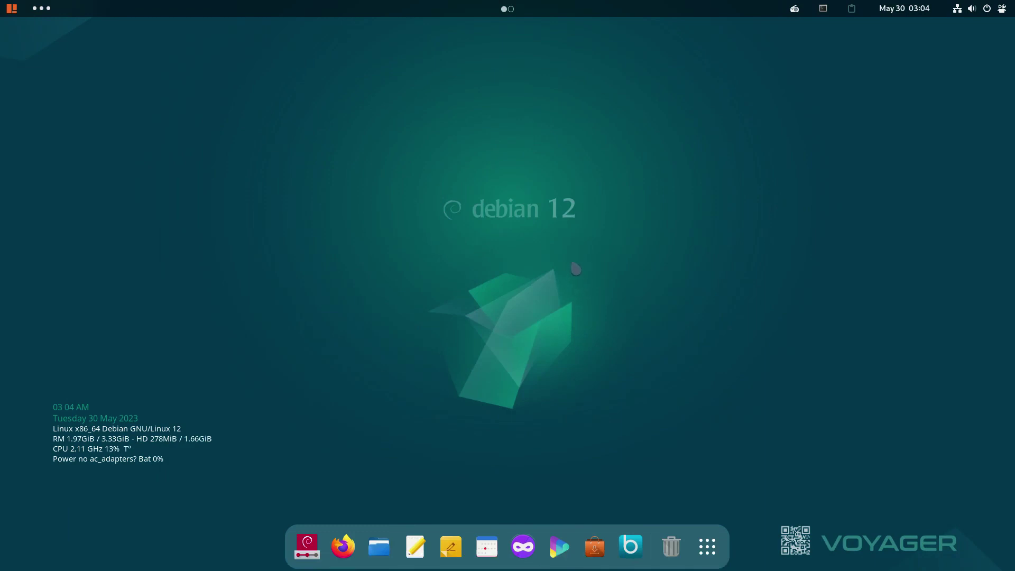
Step: Search SMTube for "surf" videos and browse the results
click(493, 137)
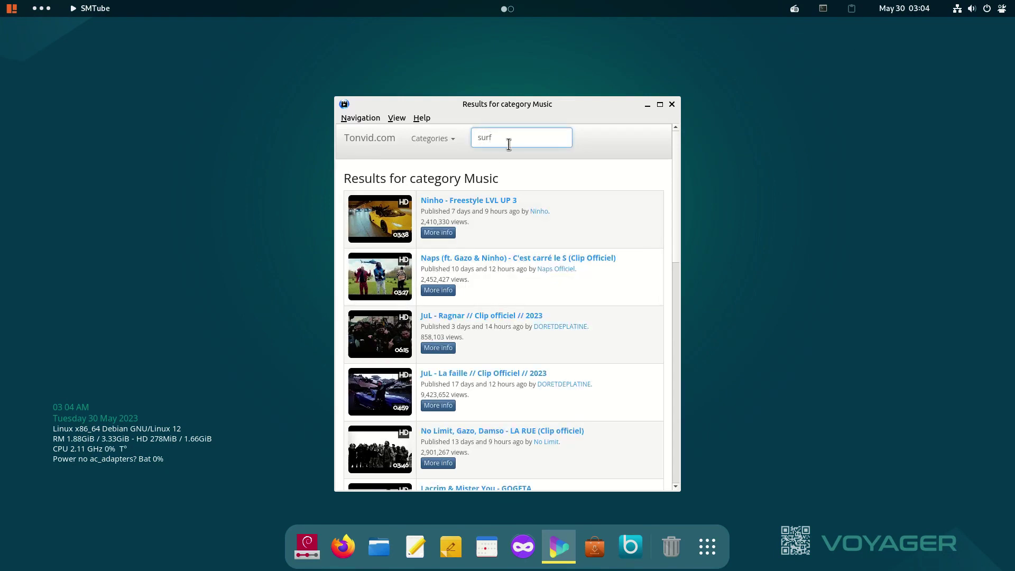
key(Return)
scroll(639, 315, down, 5)
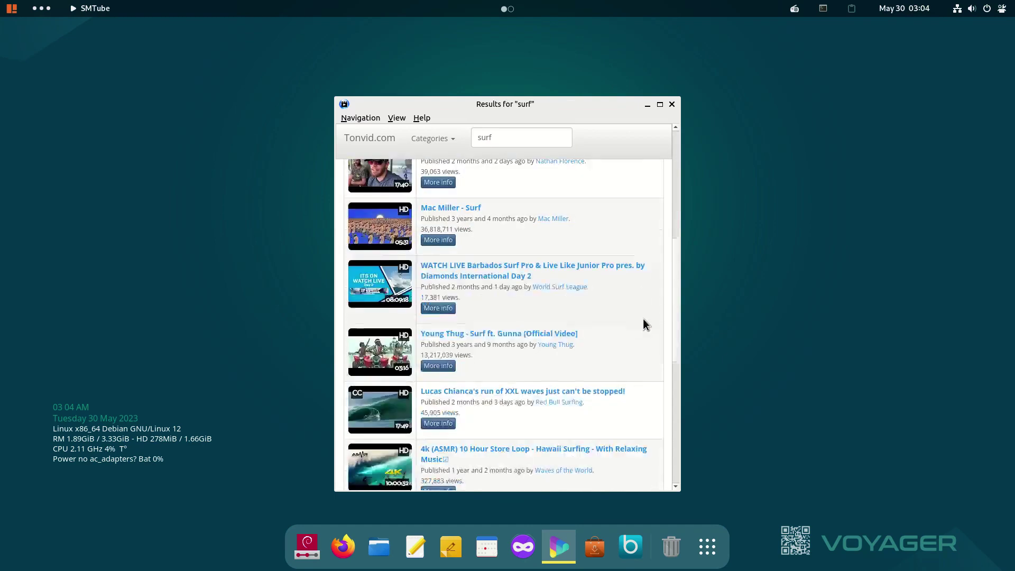
Step: Play the "4k (ASMR) 10 Hour Store Loop - Hawaii Surfing" video from the surf results and close the SMTube window behind the player
scroll(643, 319, down, 4)
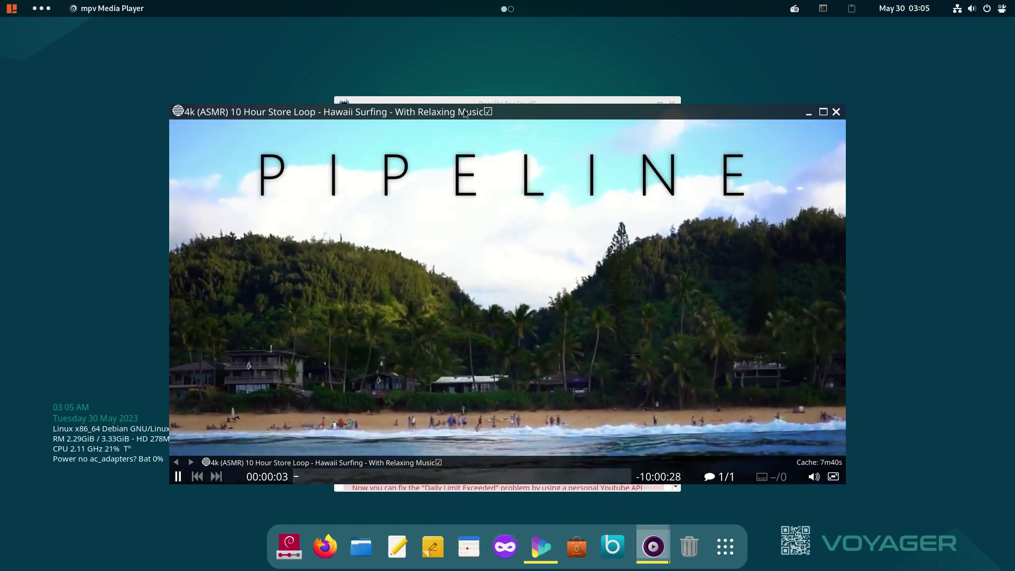
drag(582, 113, 788, 112)
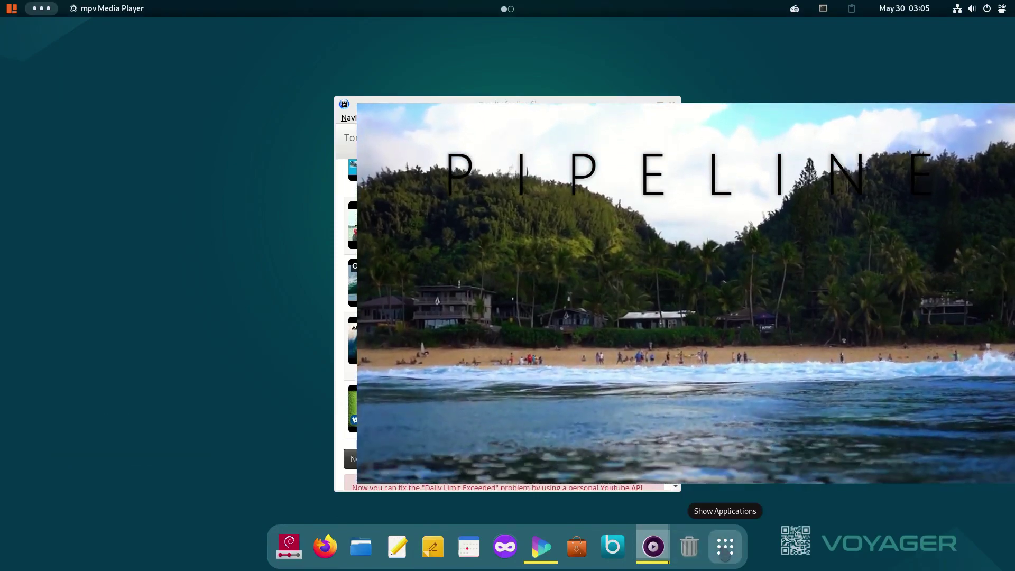
click(725, 550)
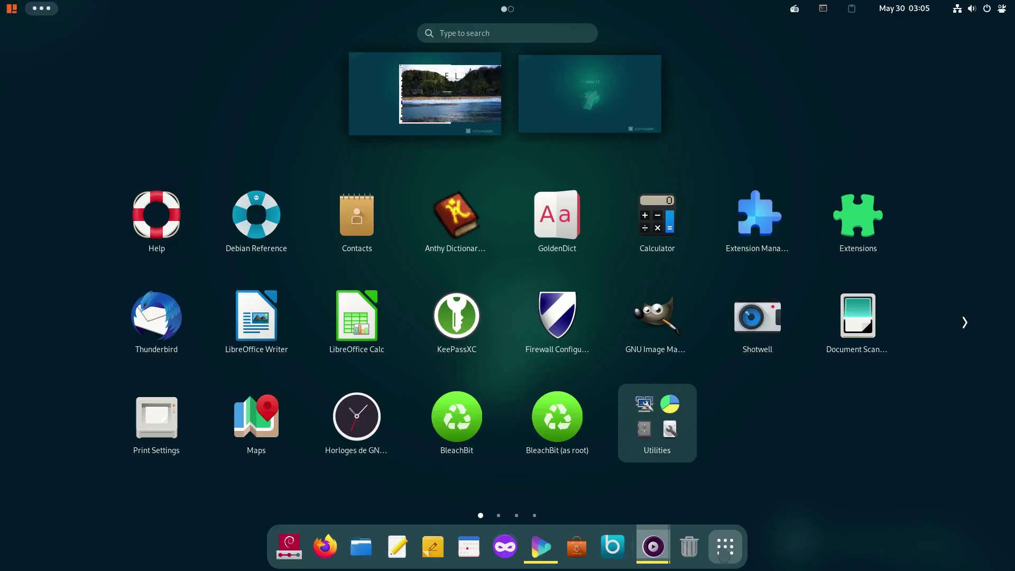
click(374, 103)
click(353, 104)
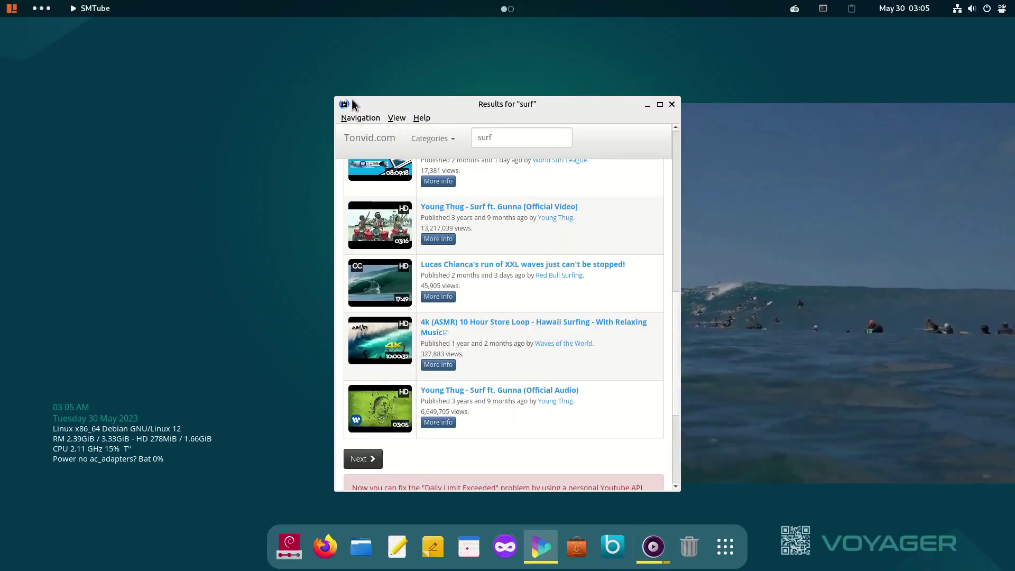
click(671, 104)
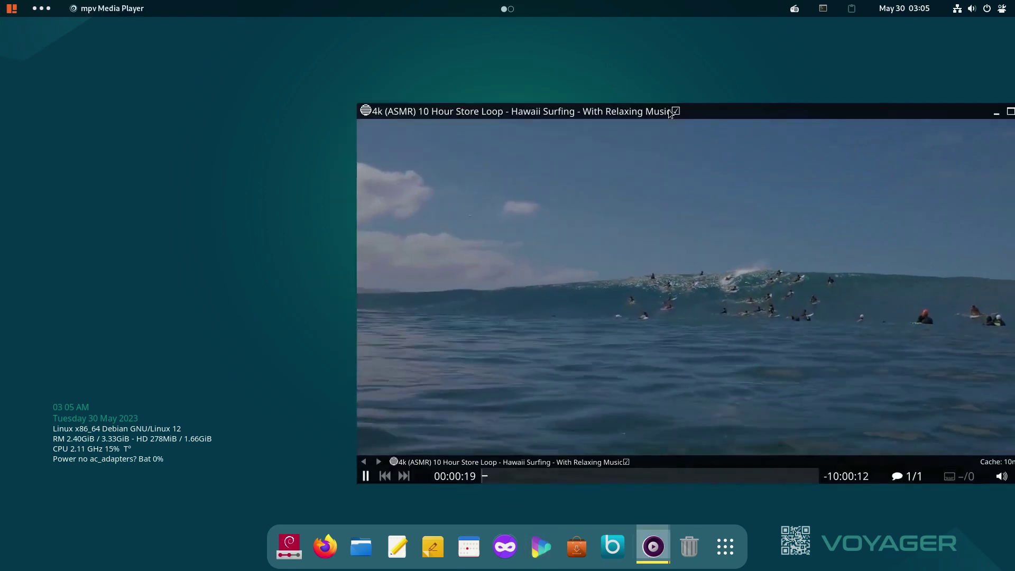
Step: Look through the activities overview and the first pages of the applications grid, and return to the playing video
click(50, 15)
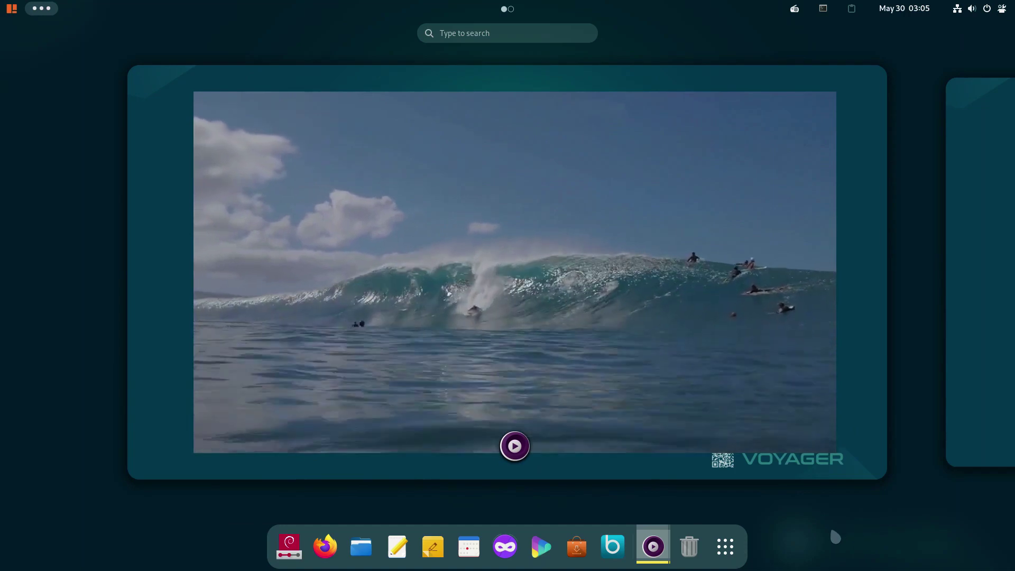
click(733, 557)
key(Escape)
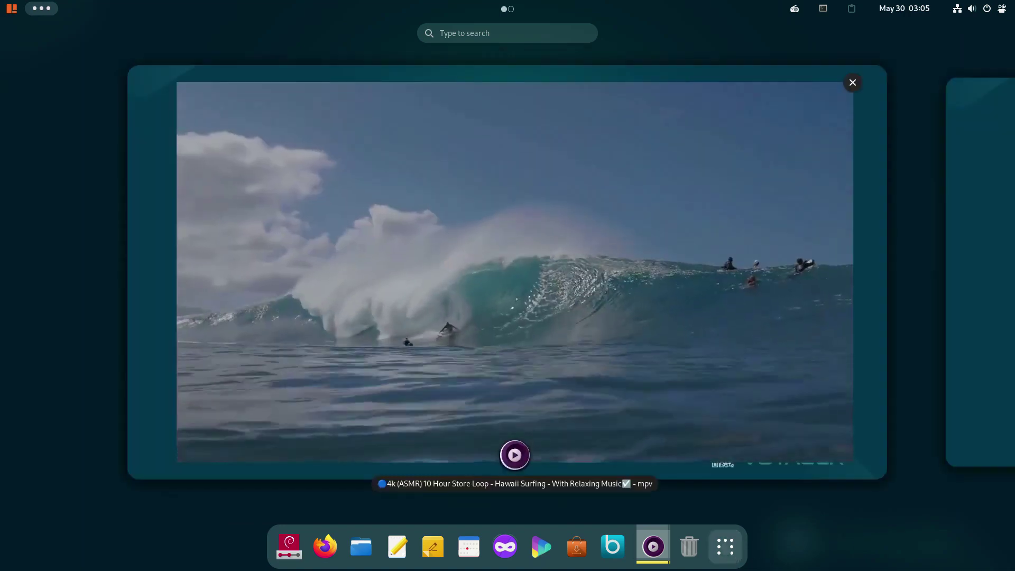
click(526, 260)
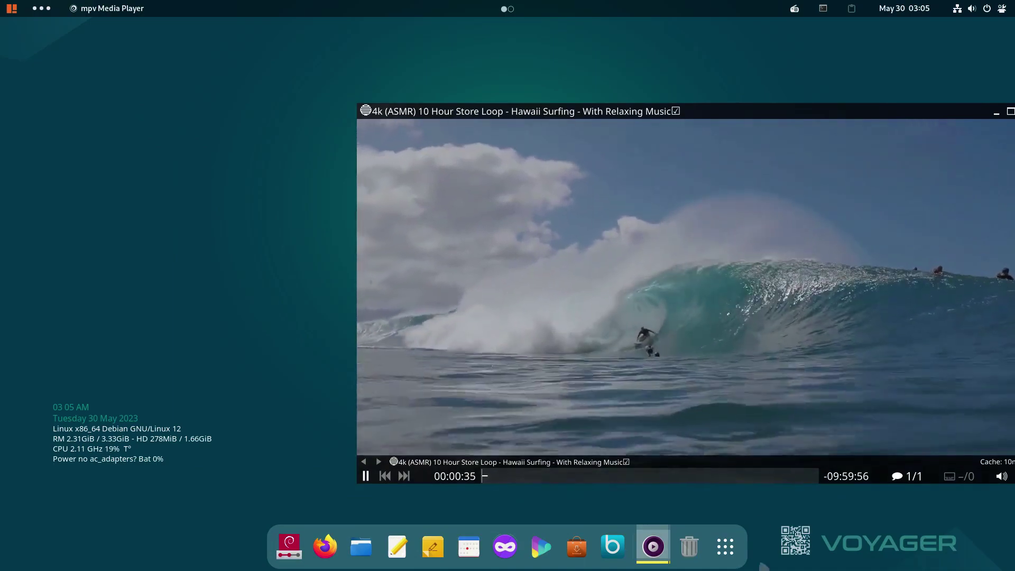
key(super+a)
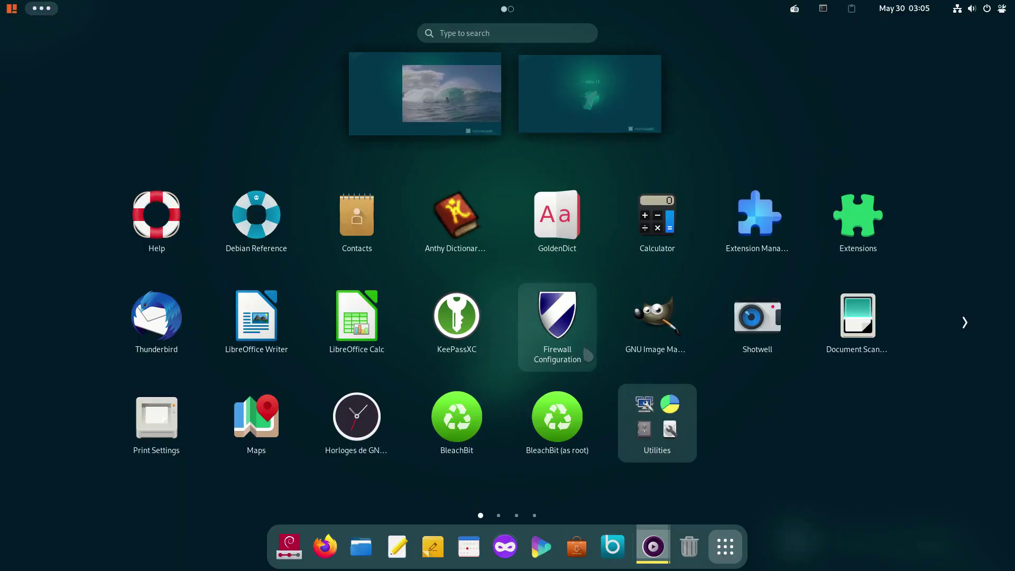
scroll(581, 351, down, 2)
scroll(582, 351, up, 1)
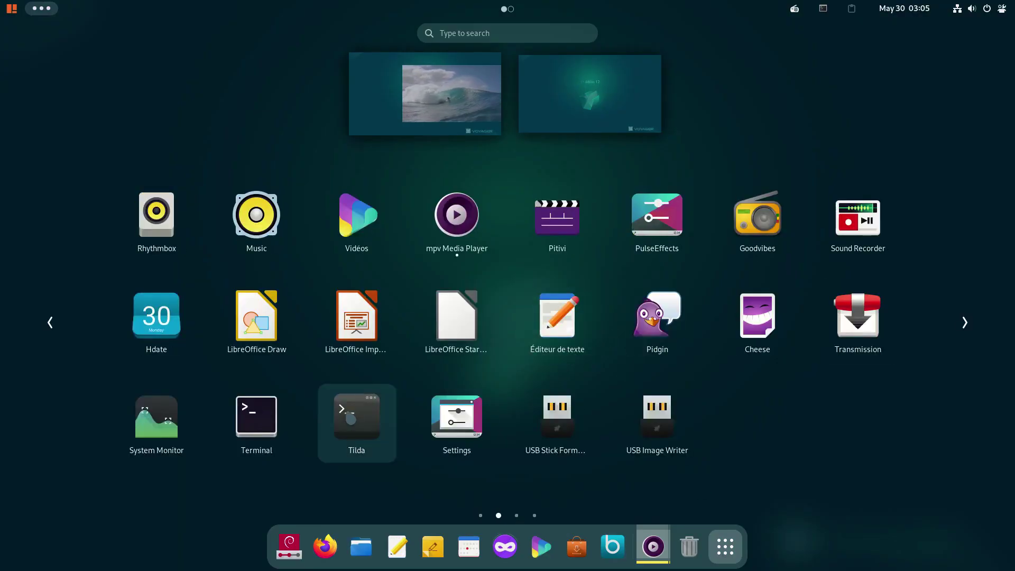
key(super+a)
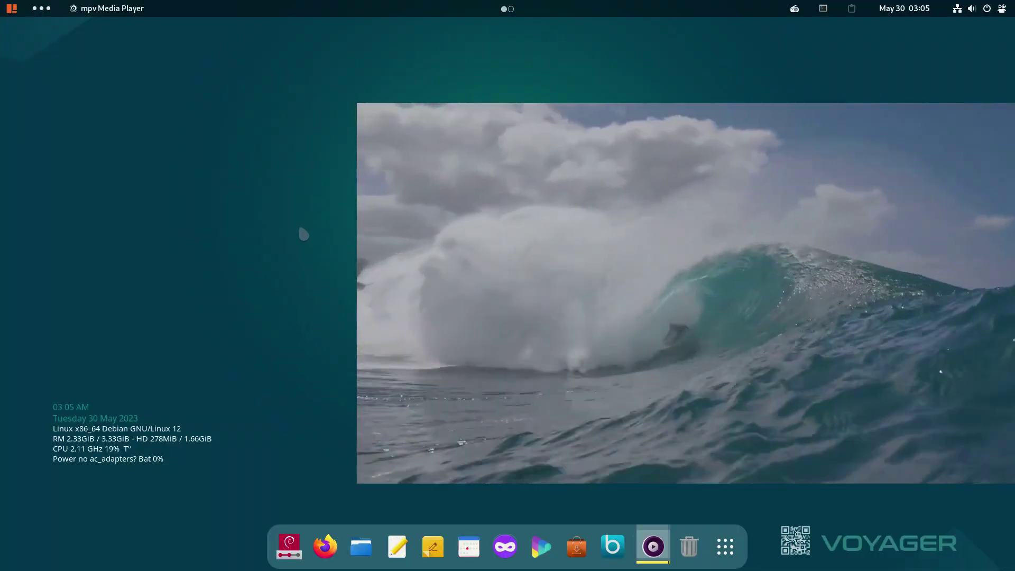
Step: Open the drop-down terminal and snap the video player to the right half of the screen
key(F1)
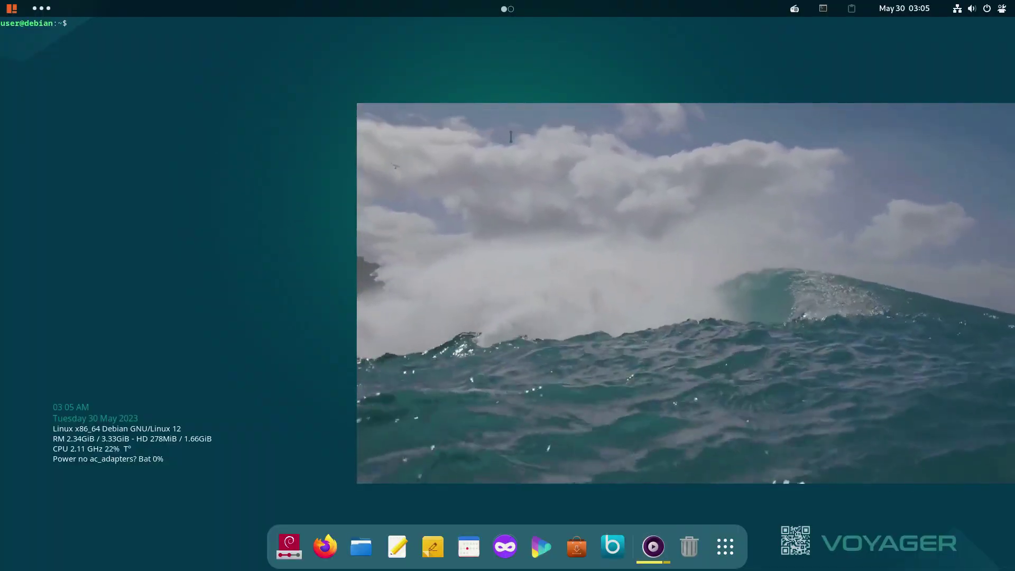
drag(613, 110, 909, 50)
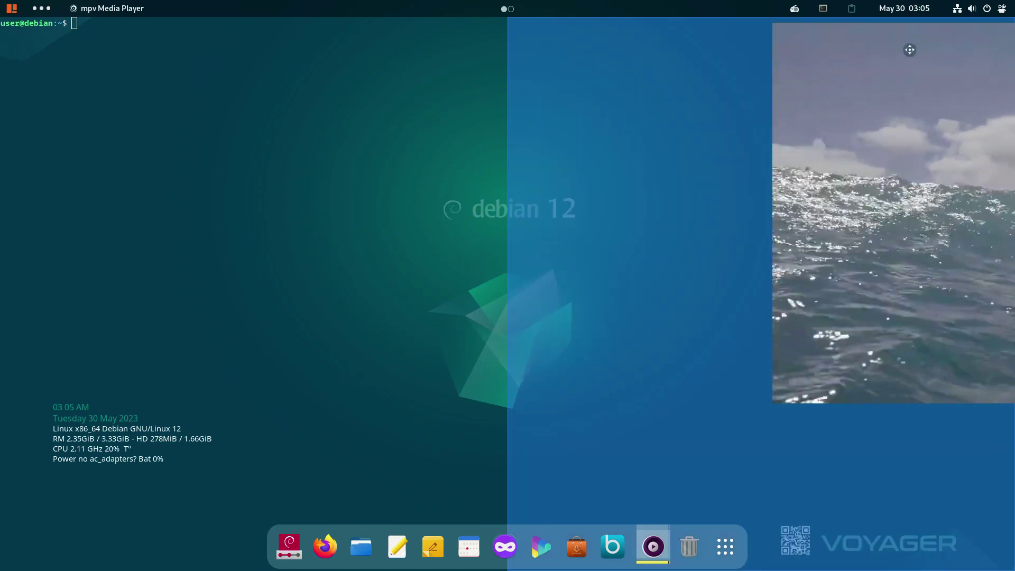
drag(656, 87, 656, 87)
click(351, 127)
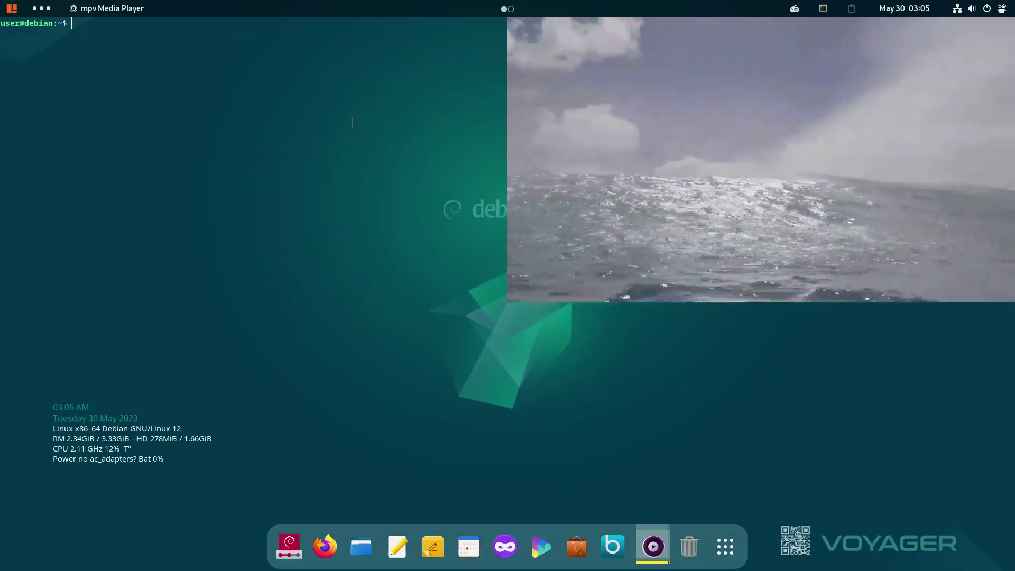
Step: Run the update command in the drop-down terminal and quit the terminal
click(95, 31)
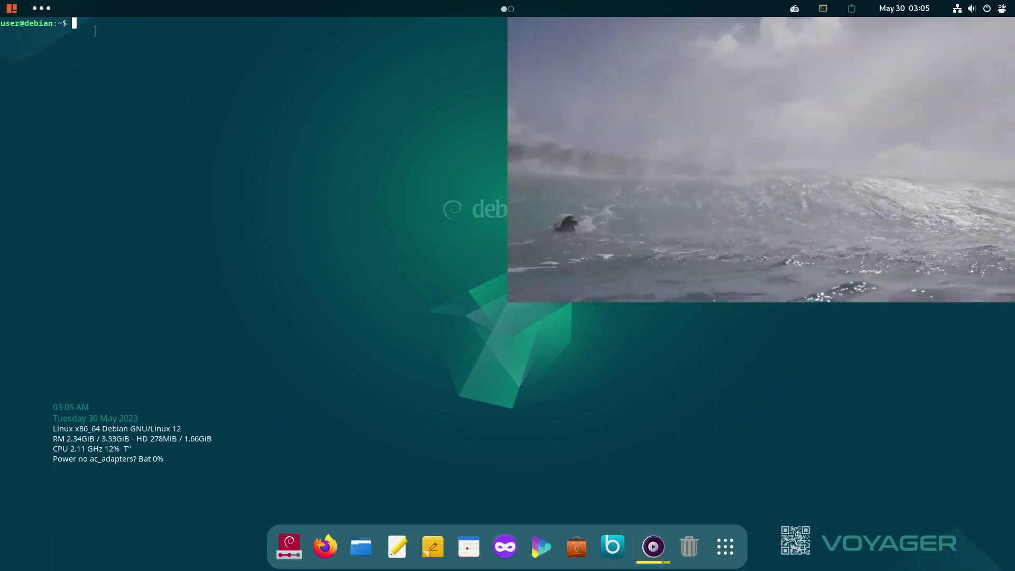
text(up)
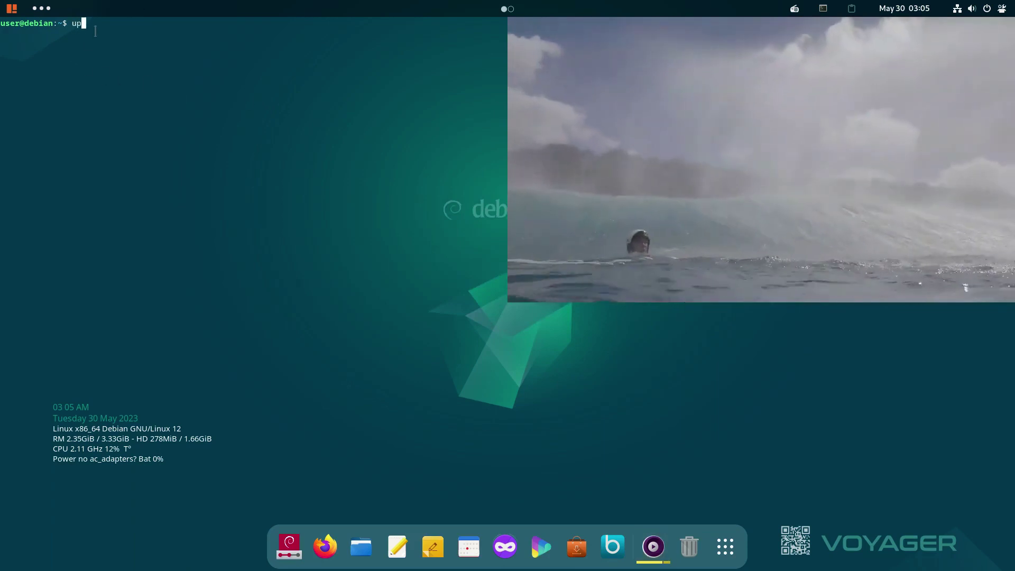
text(d)
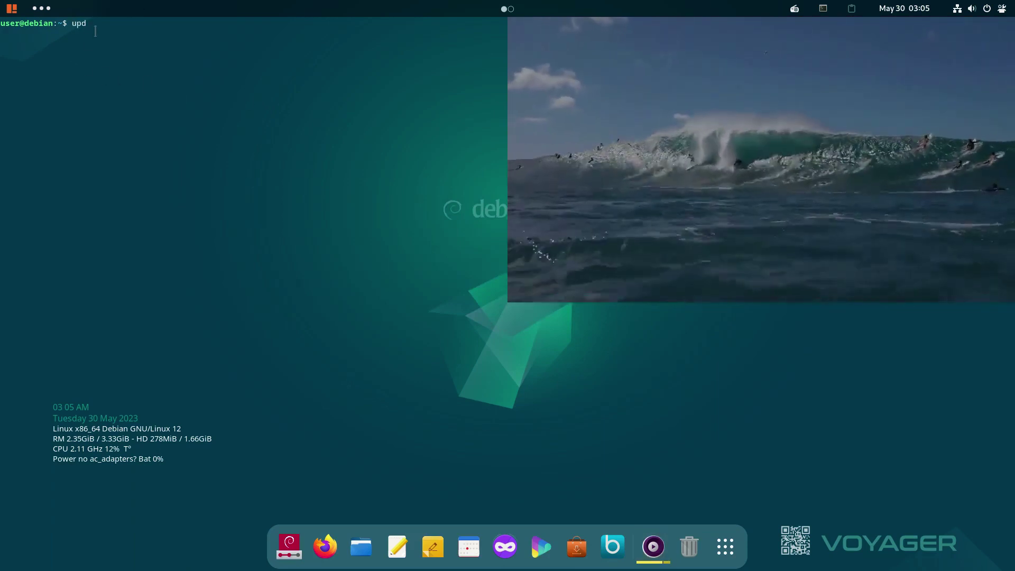
text(ate)
key(Return)
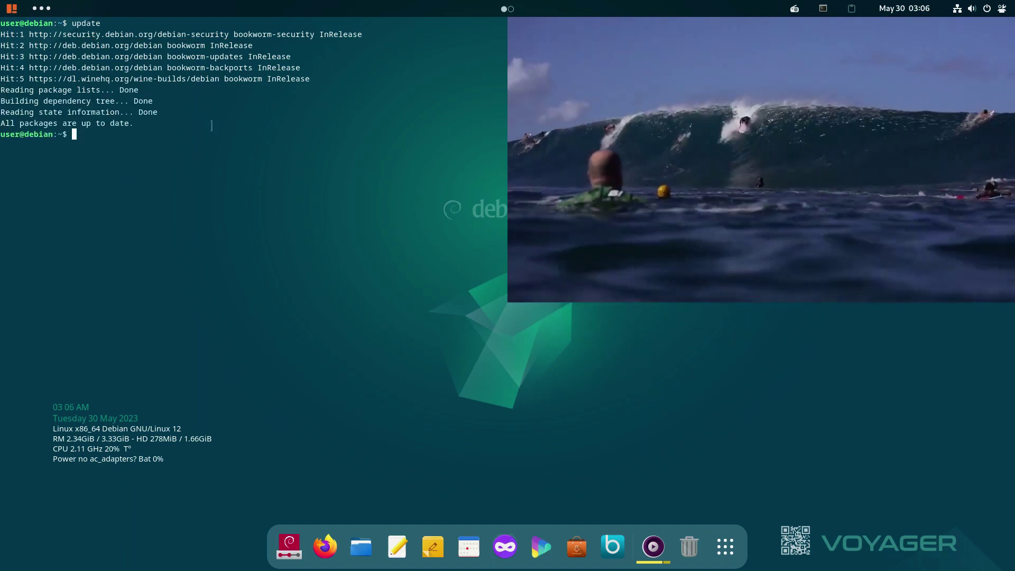
right_click(206, 100)
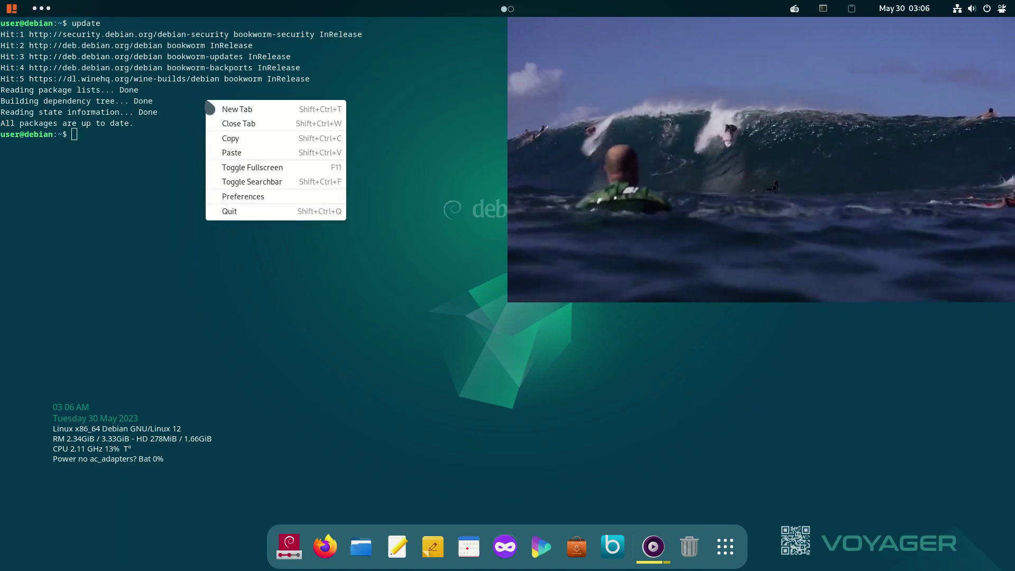
click(243, 213)
click(270, 156)
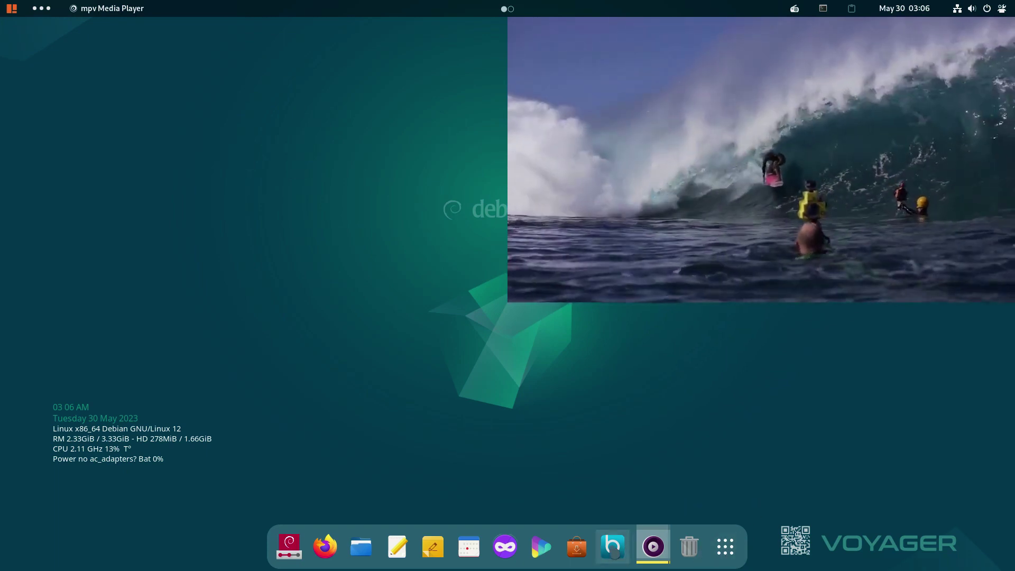
Step: Open Voyager Box and apply the Night Mode theme from its colour mode options
click(614, 552)
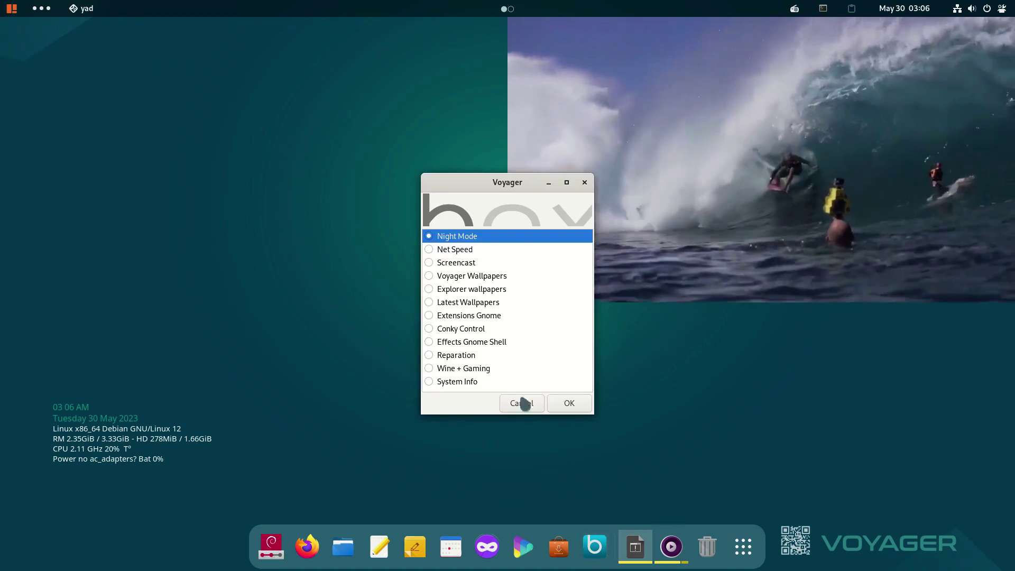
click(429, 279)
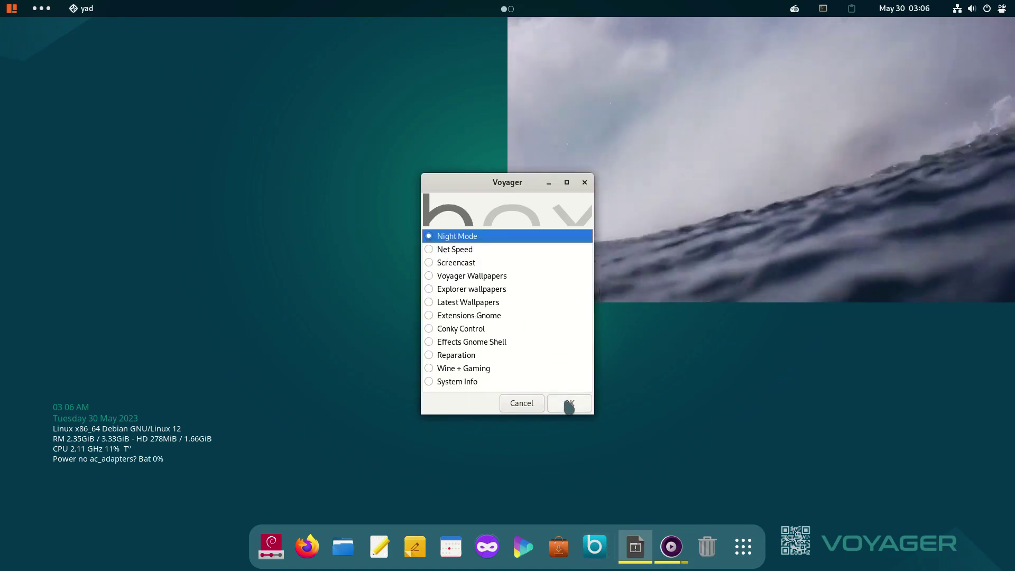
click(569, 404)
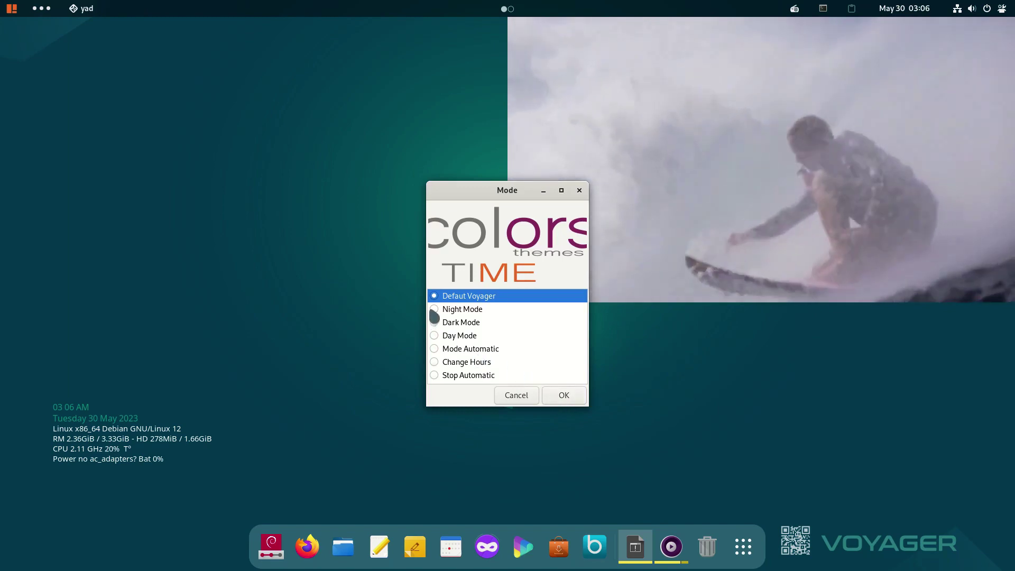
click(564, 399)
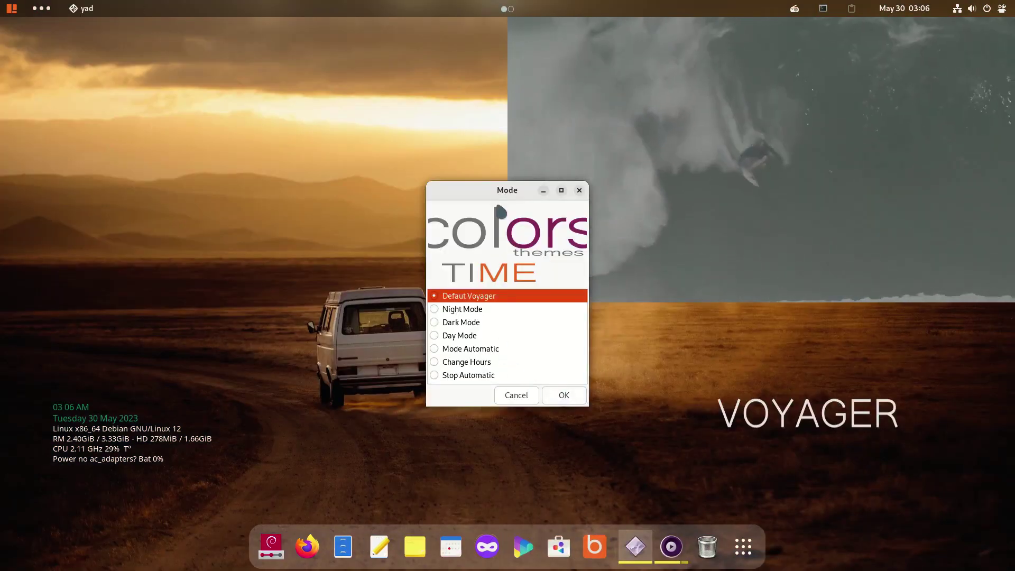
Step: Apply the Dark Mode theme and then the Day Mode theme in the Mode dialog
drag(500, 196, 465, 213)
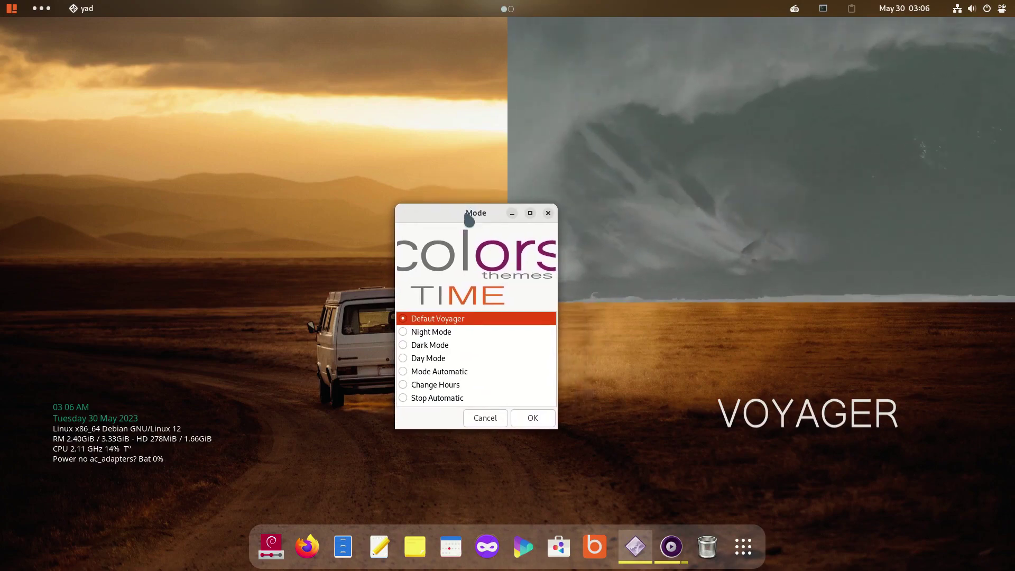
click(408, 344)
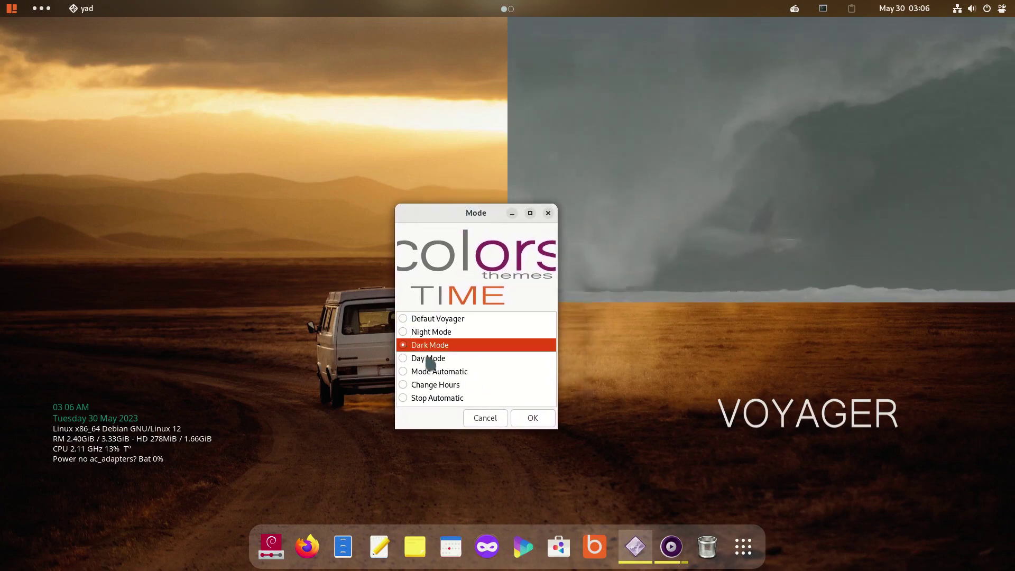
click(533, 419)
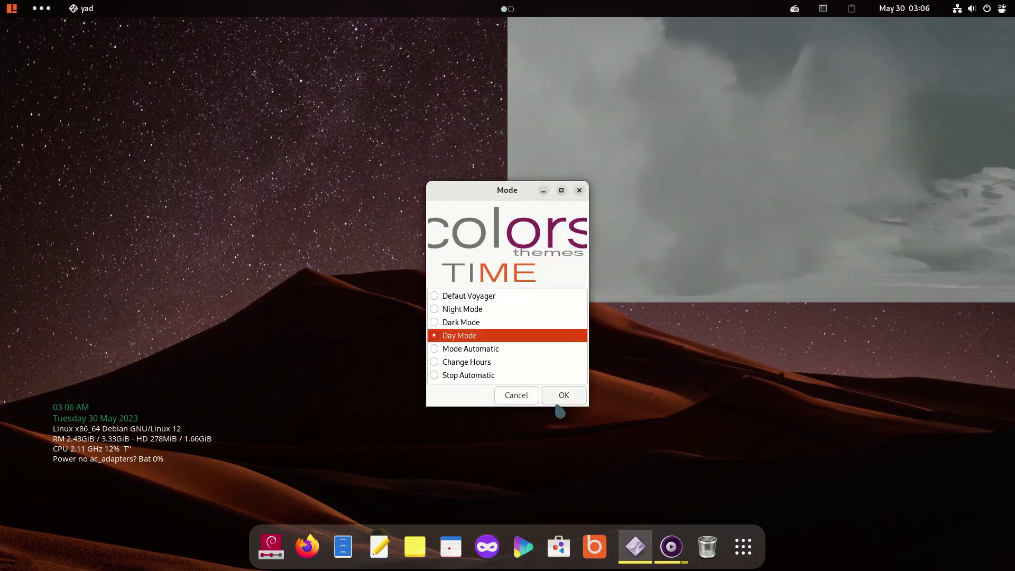
click(565, 397)
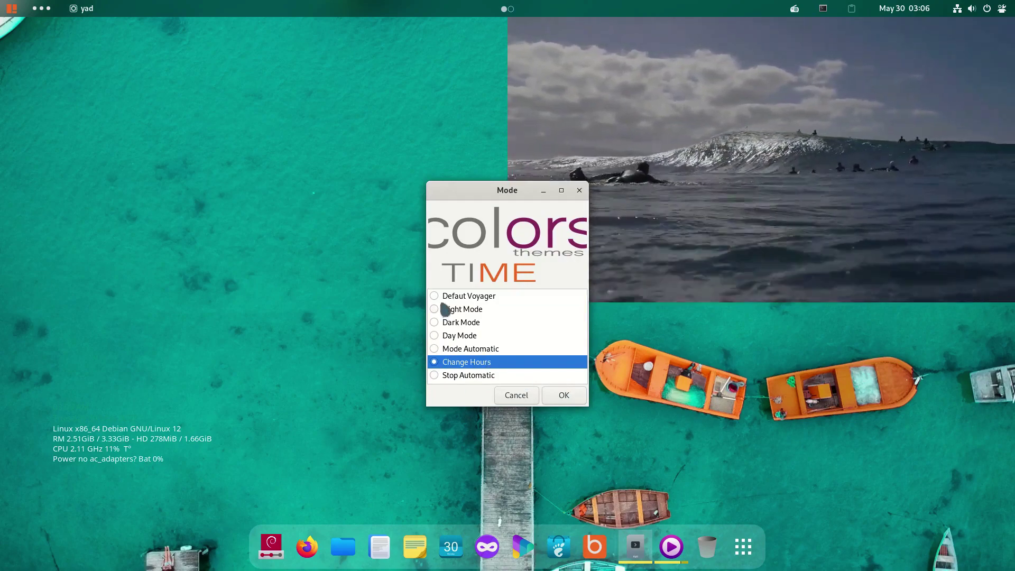
Step: Restore the Defaut Voyager theme and close the Mode and Voyager dialogs
click(564, 396)
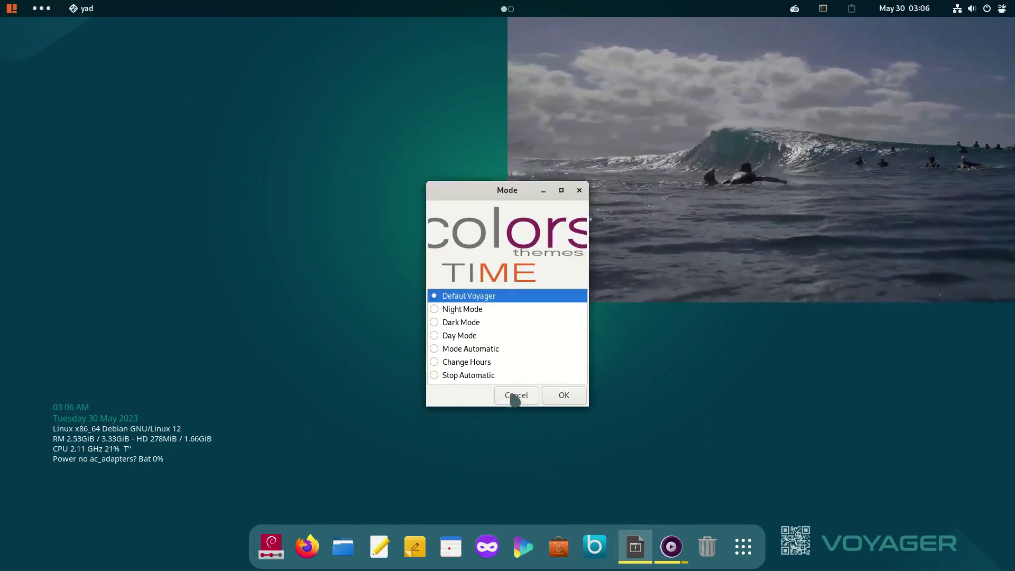
click(516, 397)
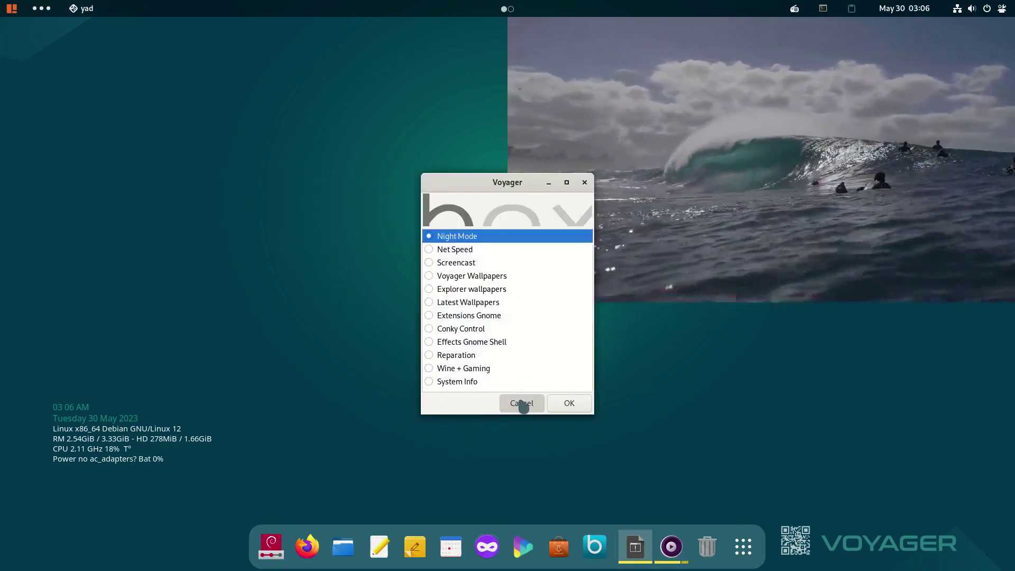
click(522, 404)
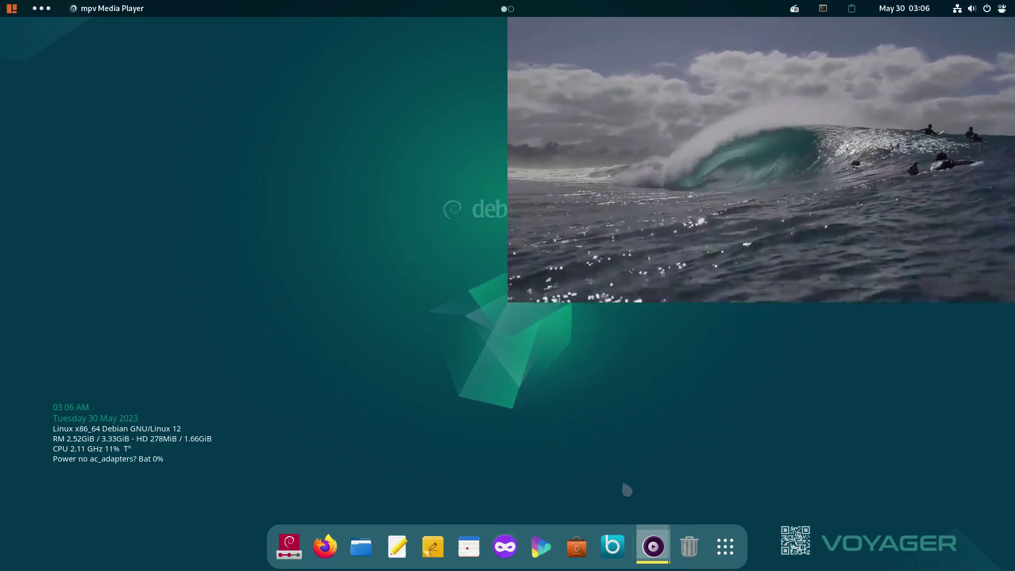
Step: Reopen Voyager Box and open the Voyager Wallpapers collection in the image viewer
click(611, 549)
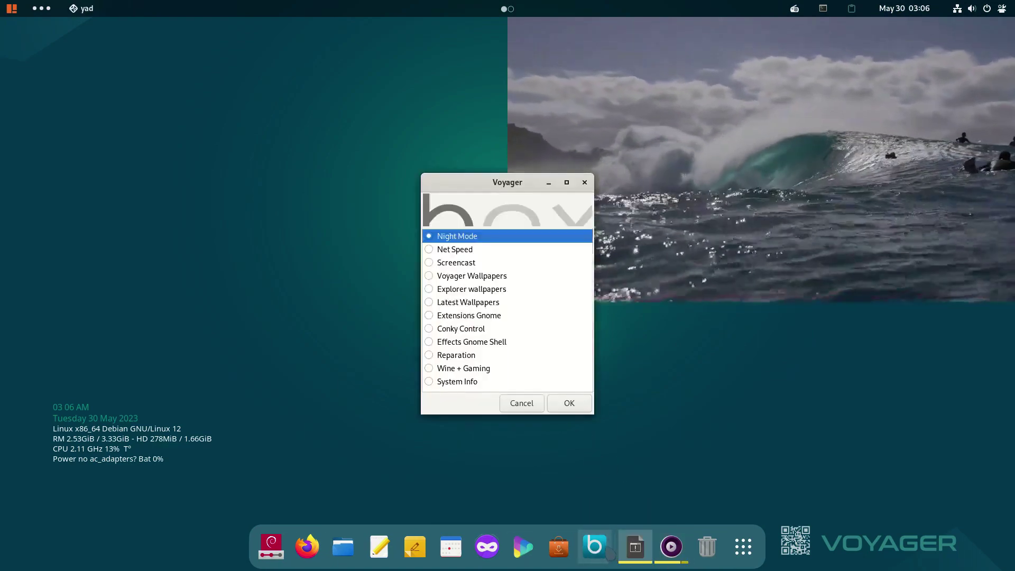
click(430, 255)
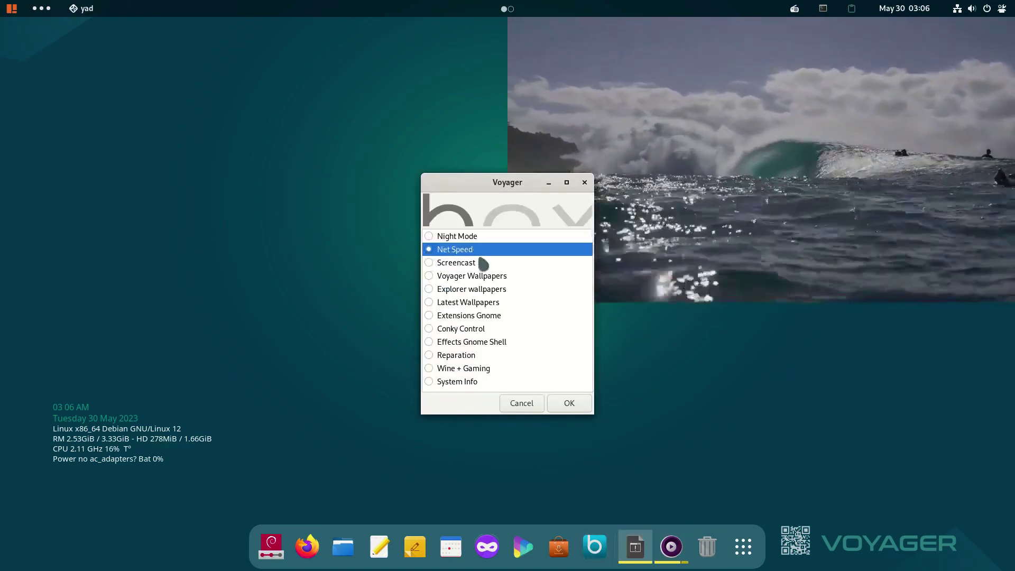
click(429, 262)
click(429, 276)
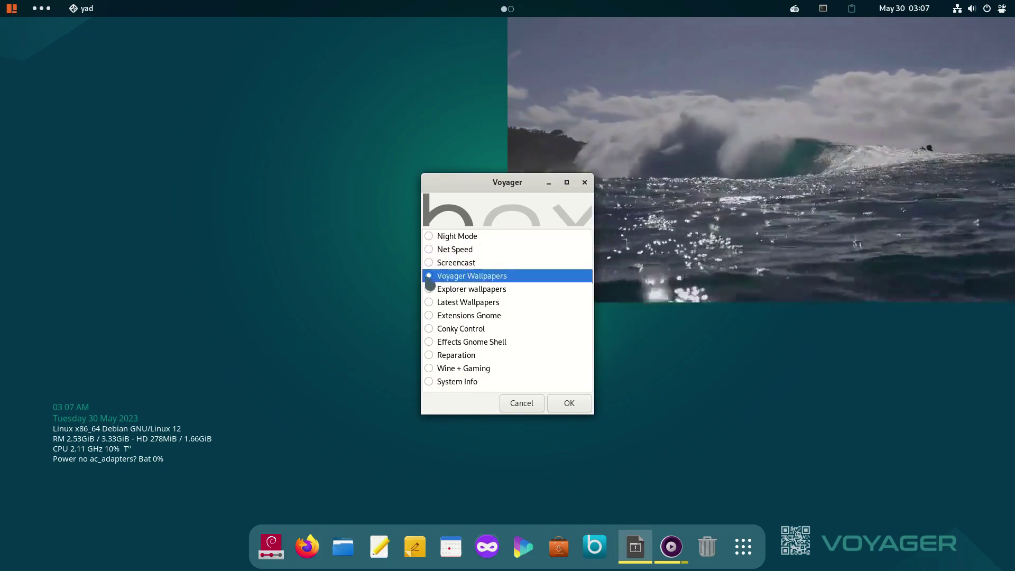
click(570, 405)
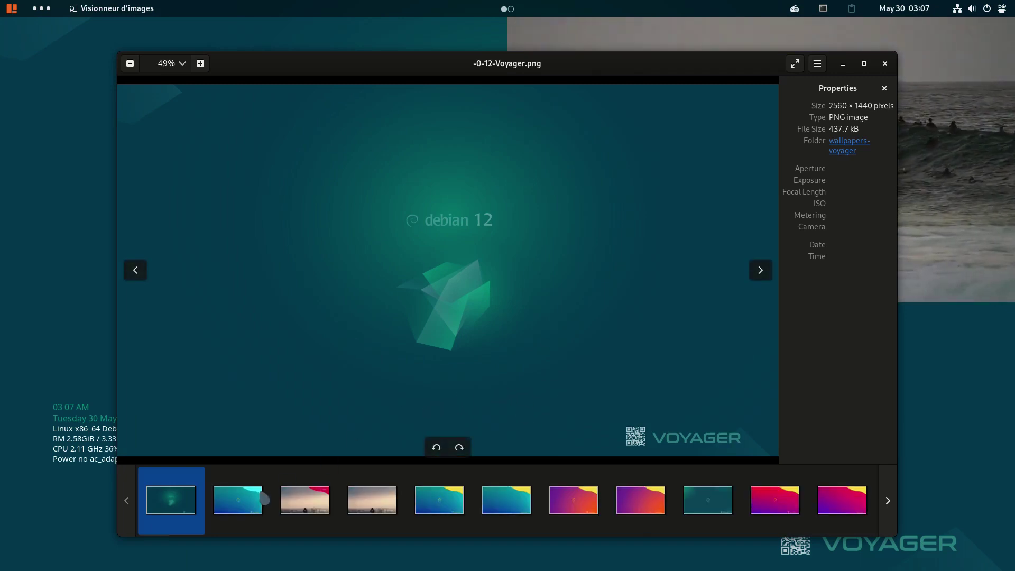
Step: Set the Voyager wallpaper -000-12-Voyager.png as the desktop background, open the background preferences and minimise the image viewer
click(256, 505)
click(312, 506)
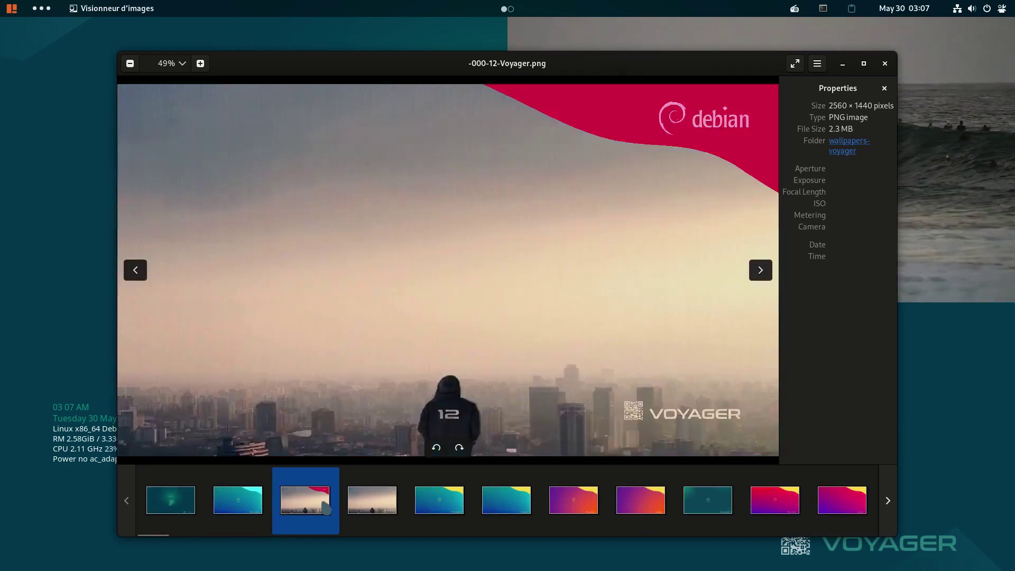
right_click(401, 273)
click(445, 380)
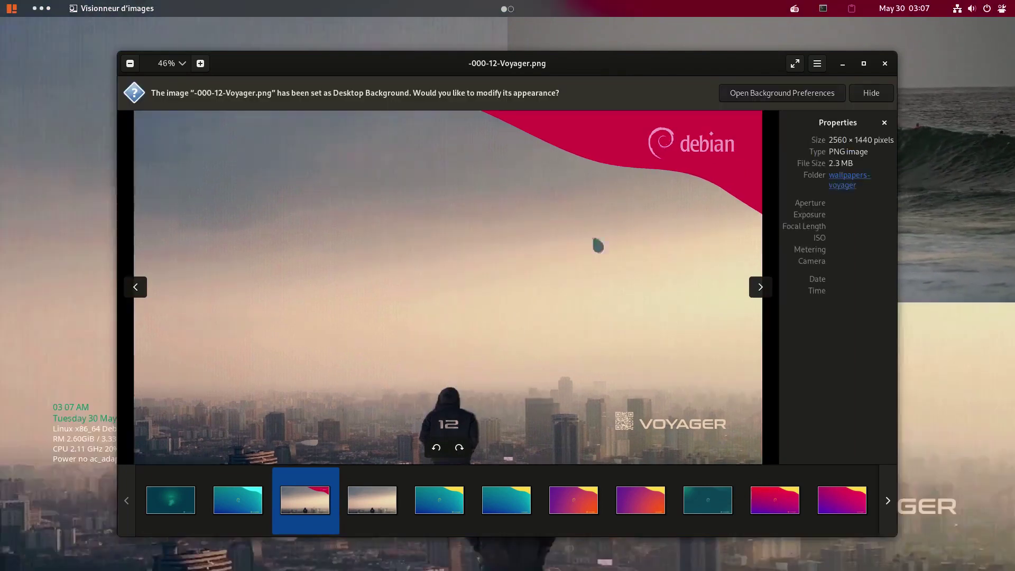
click(787, 93)
click(843, 64)
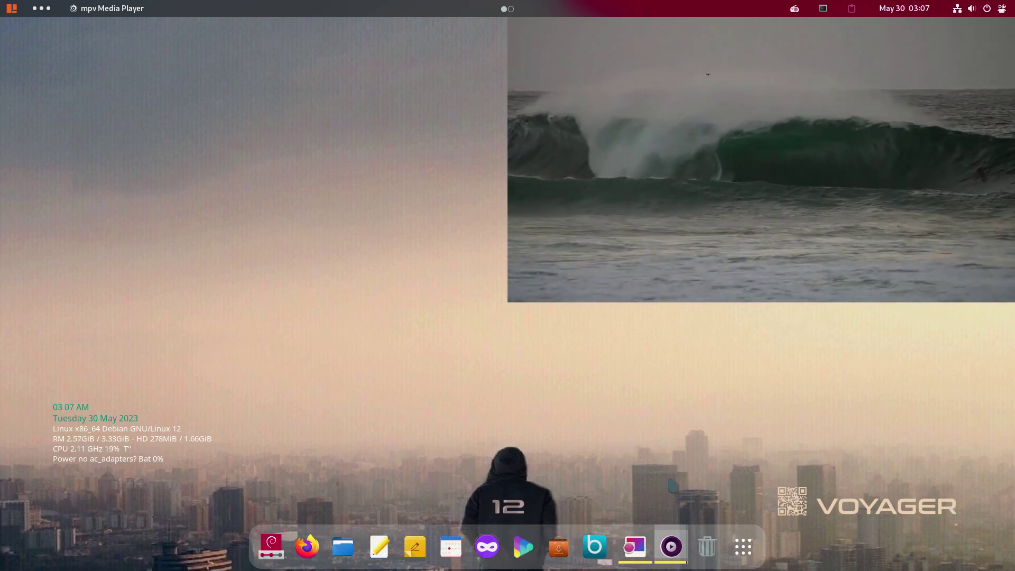
Step: View the application grid, return to the desktop, and close the Trash and Settings windows
click(746, 549)
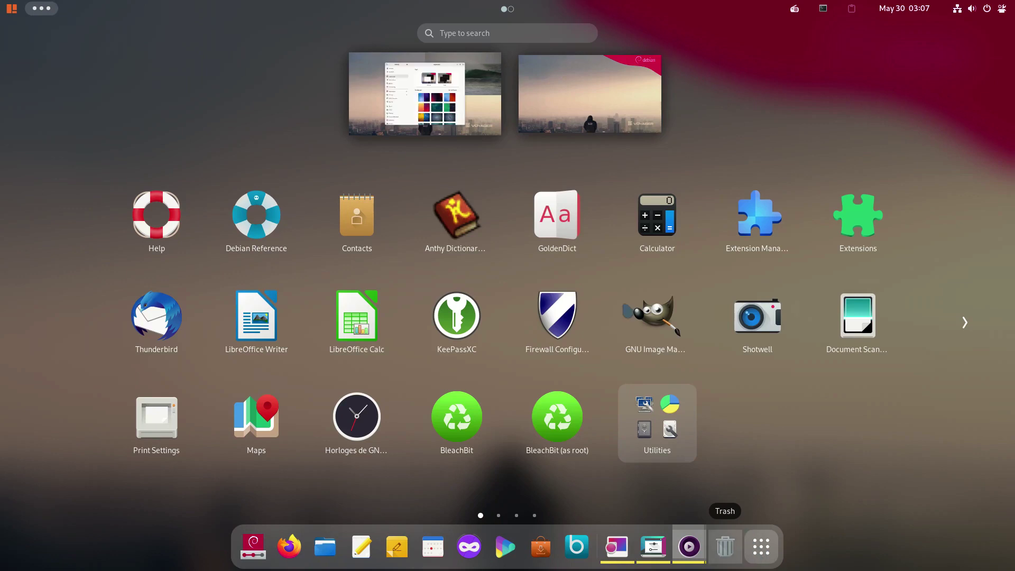
click(38, 8)
click(37, 7)
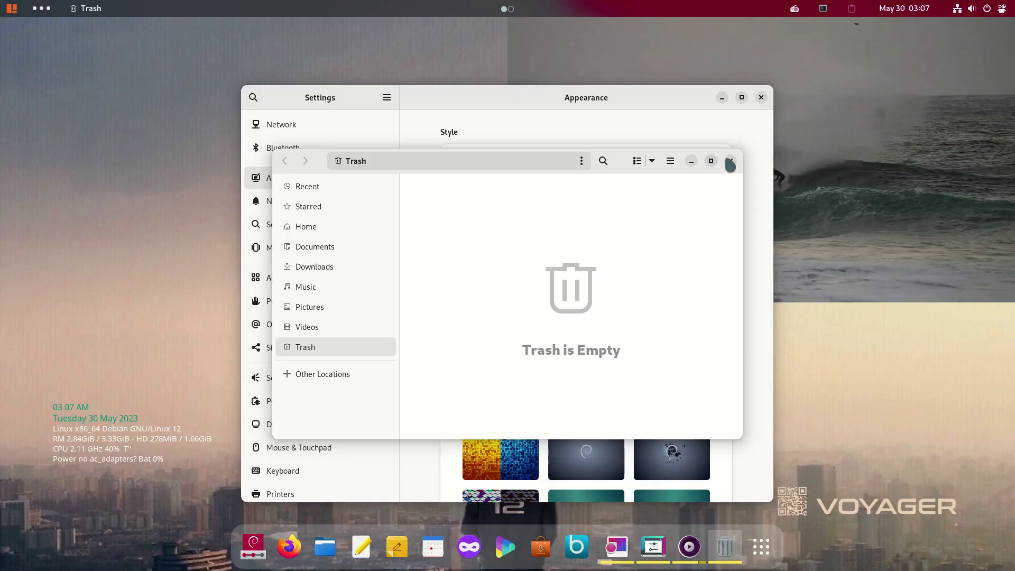
click(730, 162)
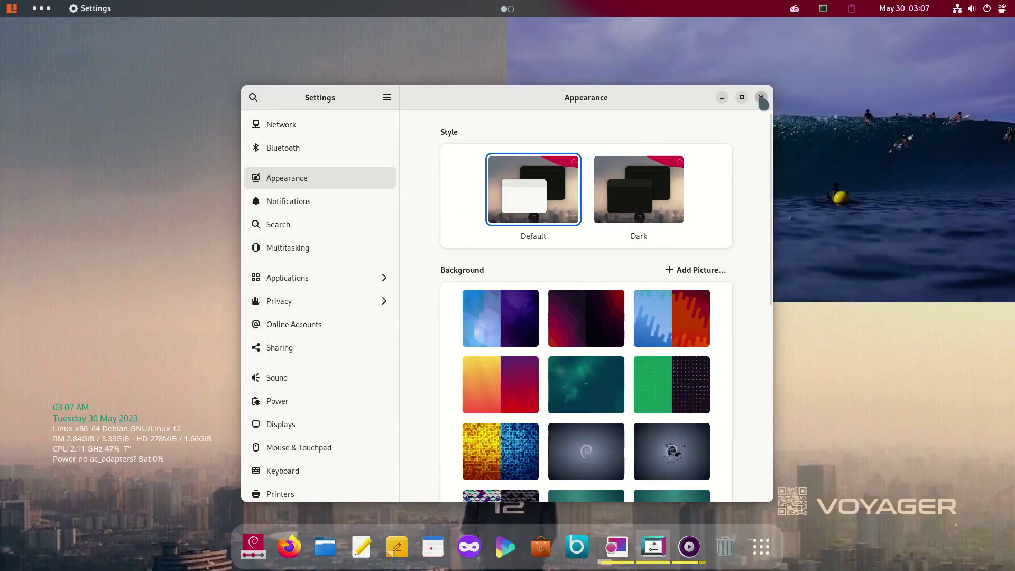
click(761, 99)
Step: Set -0-23.04-Voyager.png as the desktop background and move the video window aside to uncover it
click(634, 547)
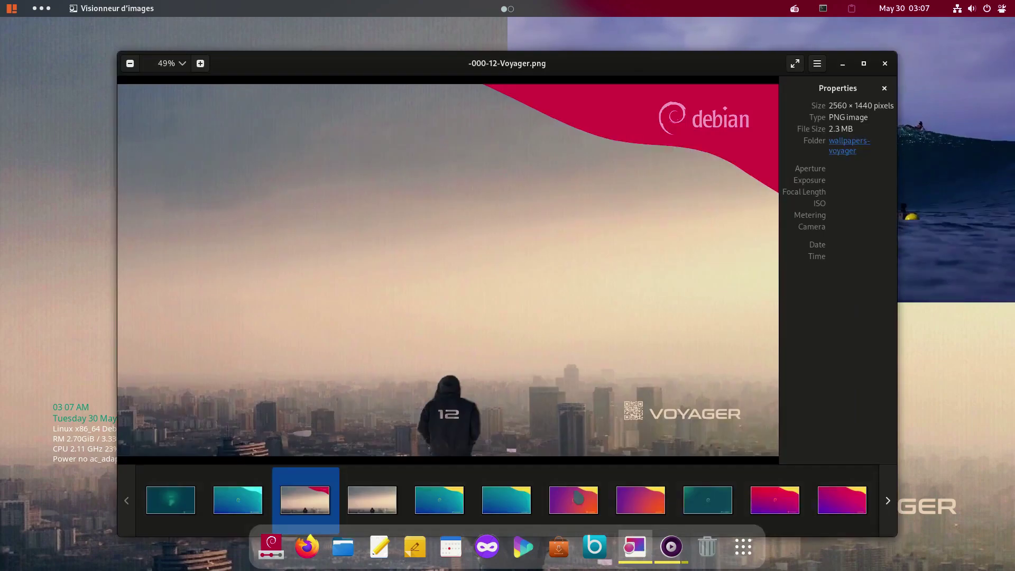
click(452, 513)
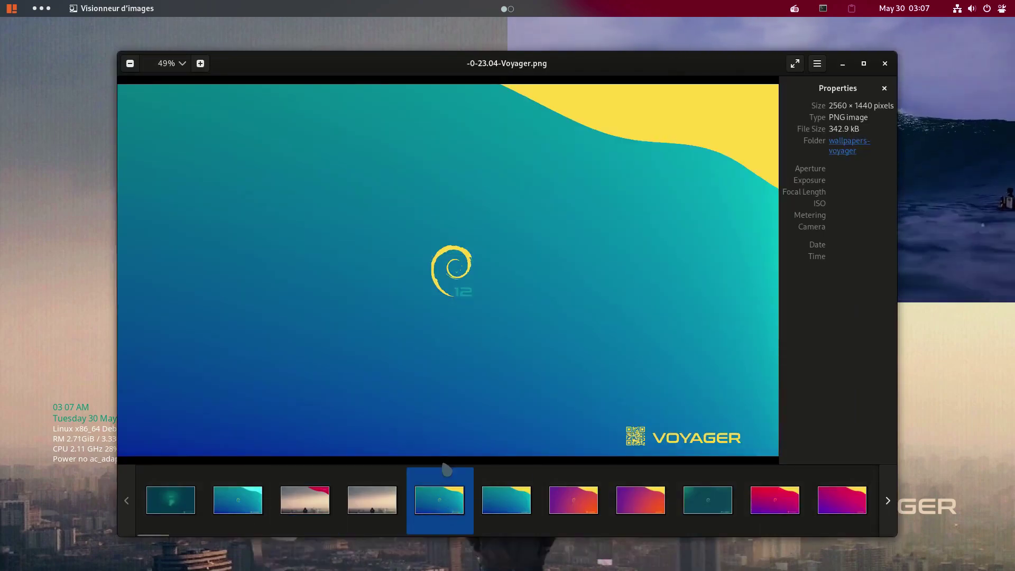
right_click(453, 255)
click(481, 360)
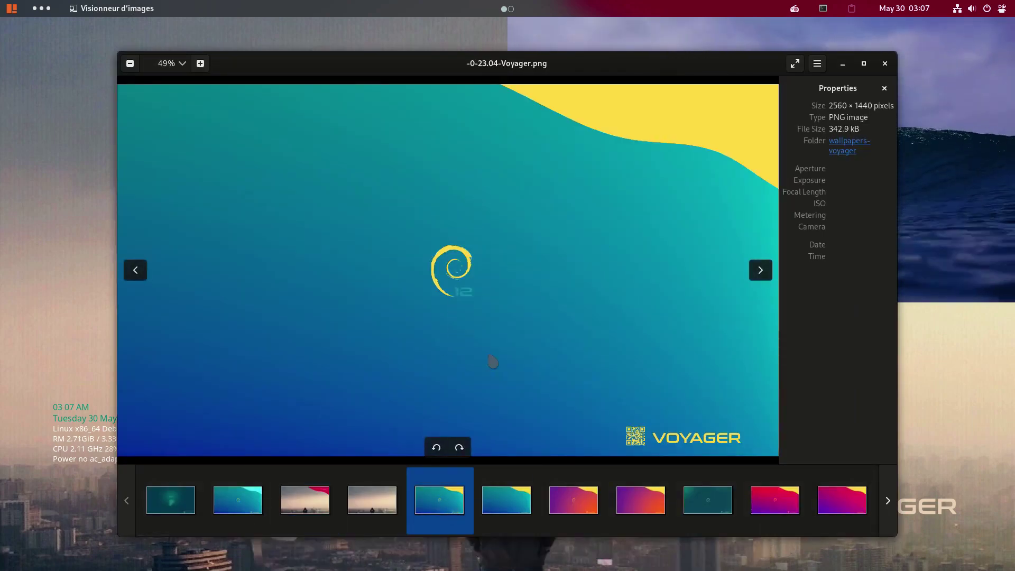
click(845, 68)
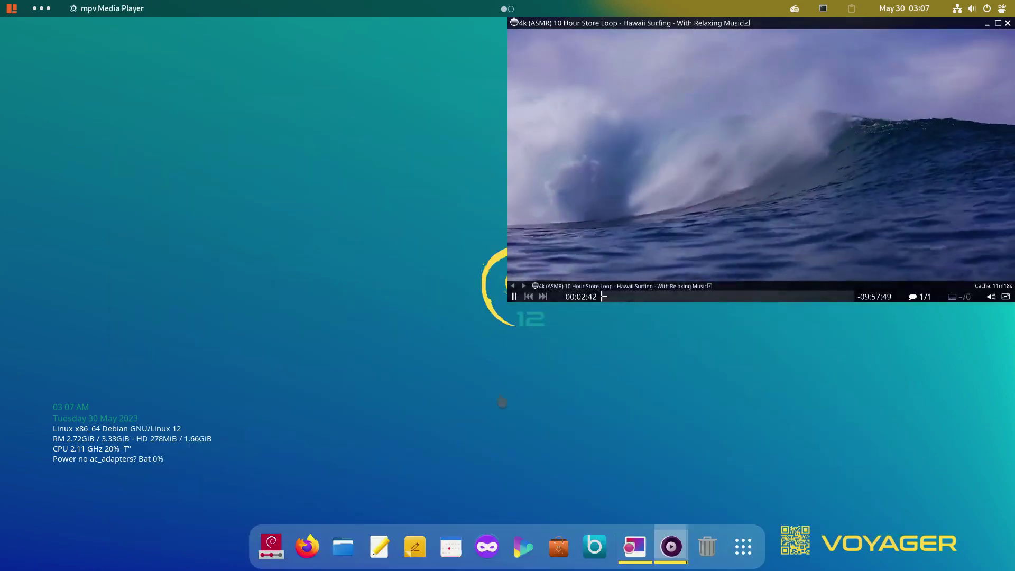
drag(670, 37, 787, 54)
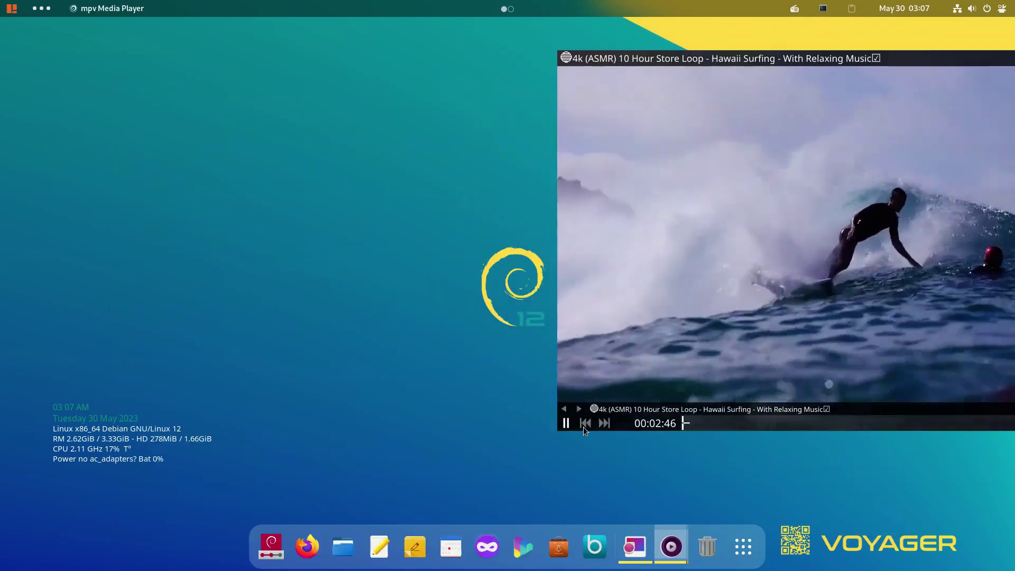
Step: Reopen the image viewer and preview further Voyager wallpapers, including -10-12-Voyager.png and 000.b-skate.png
click(637, 550)
click(562, 511)
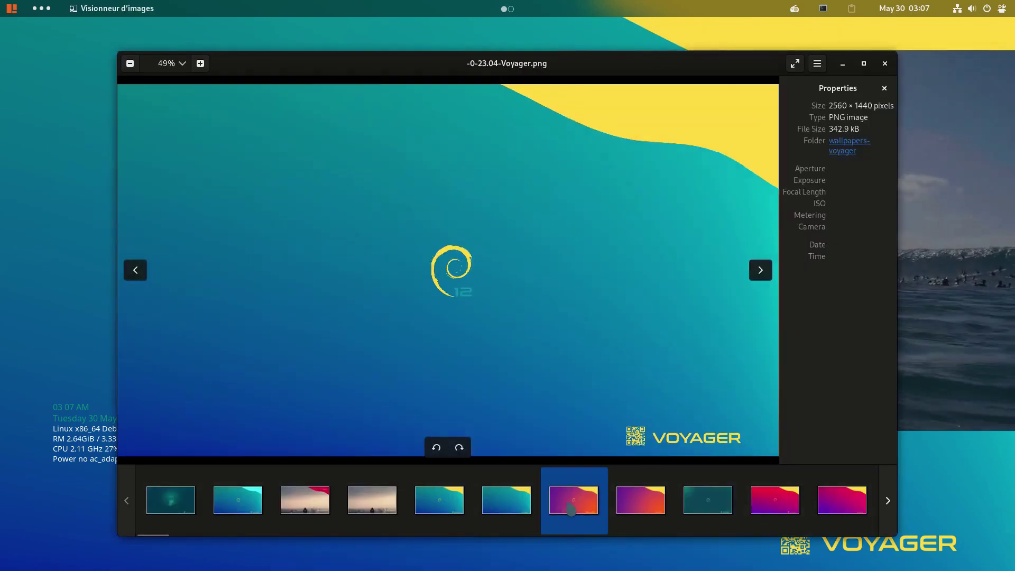
click(639, 508)
click(716, 507)
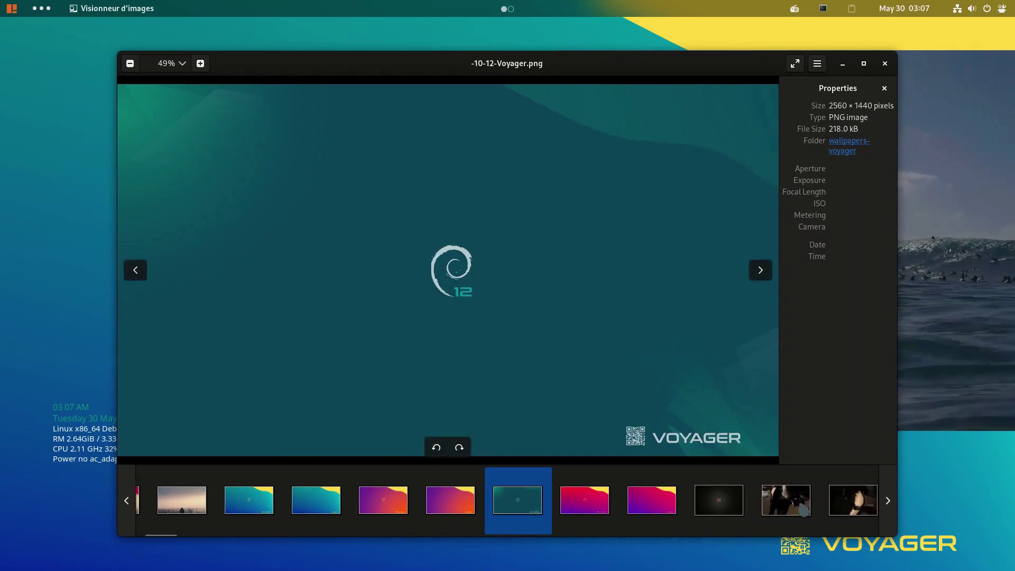
click(803, 508)
click(846, 509)
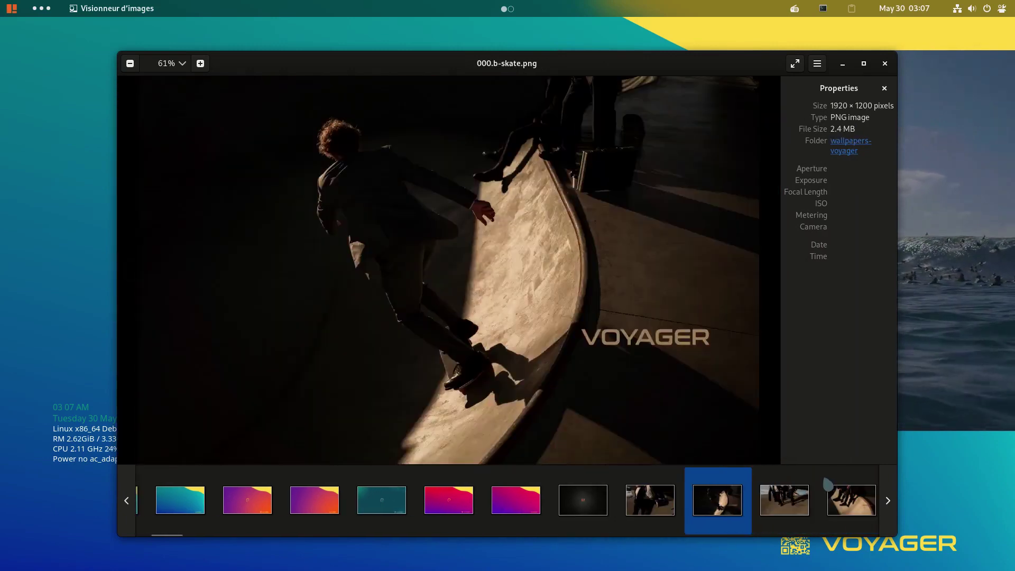
Step: Set -0-12-Voyager.png as the desktop background, open the background preferences and close the image viewer
scroll(444, 497, up, 5)
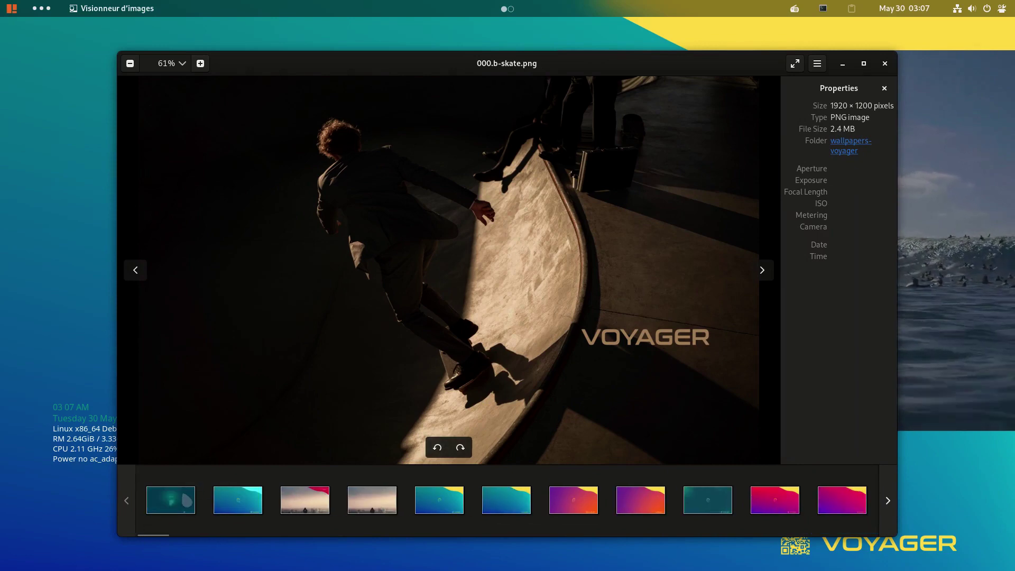
click(182, 502)
right_click(432, 239)
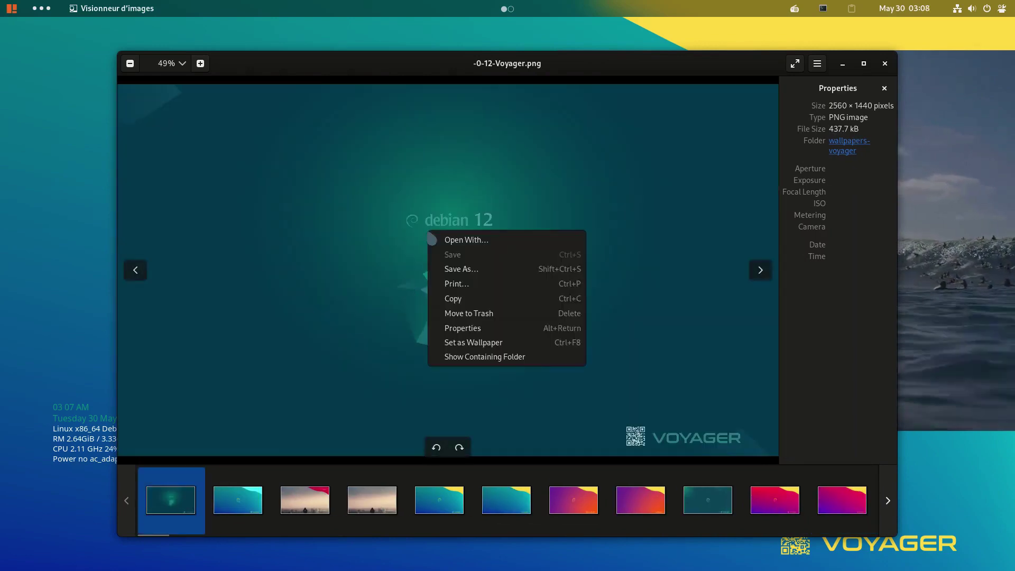
click(490, 345)
click(784, 99)
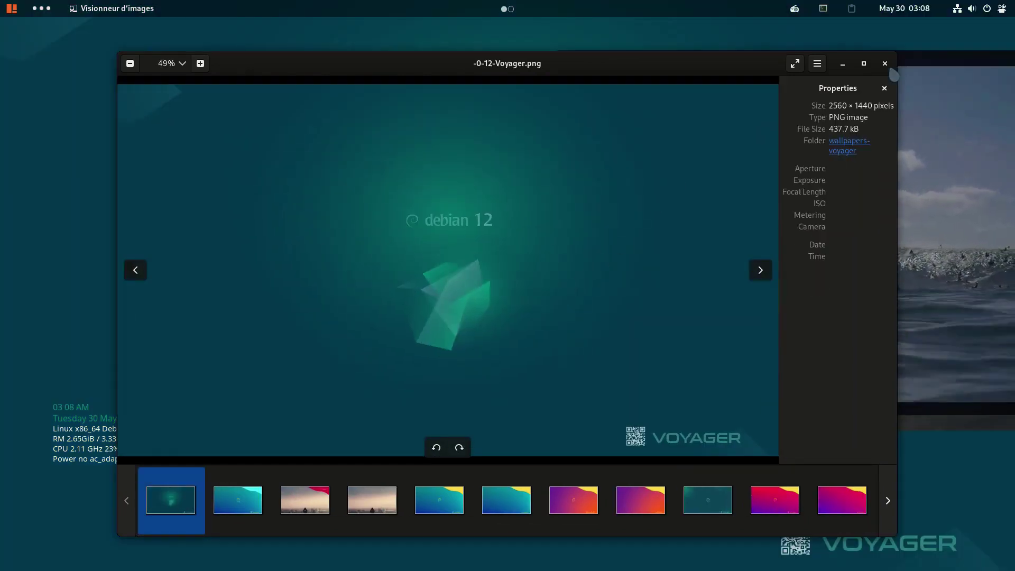
click(884, 64)
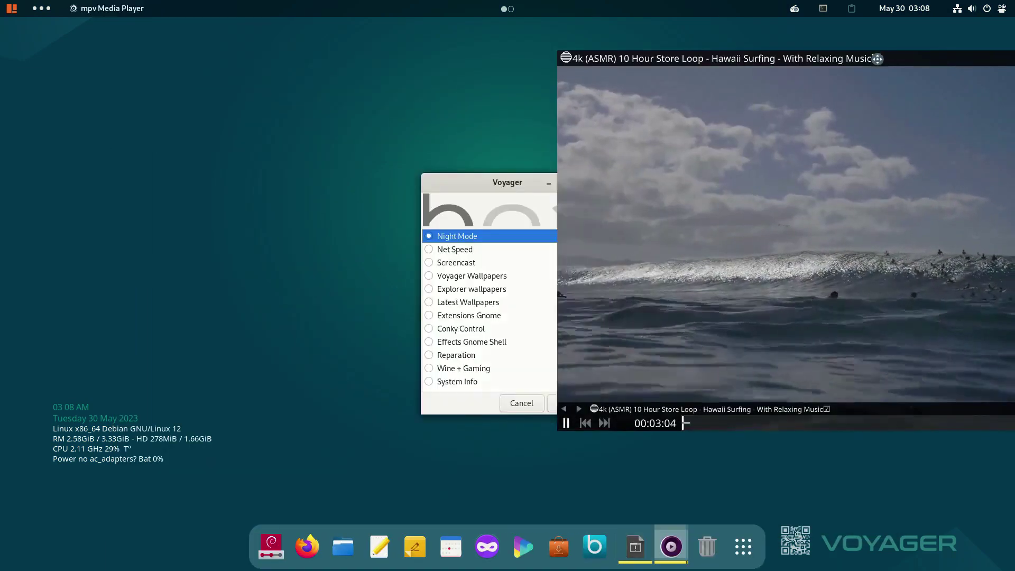
Step: Close the Settings window and move the video window and the Voyager dialog apart on the desktop
drag(890, 59, 538, 66)
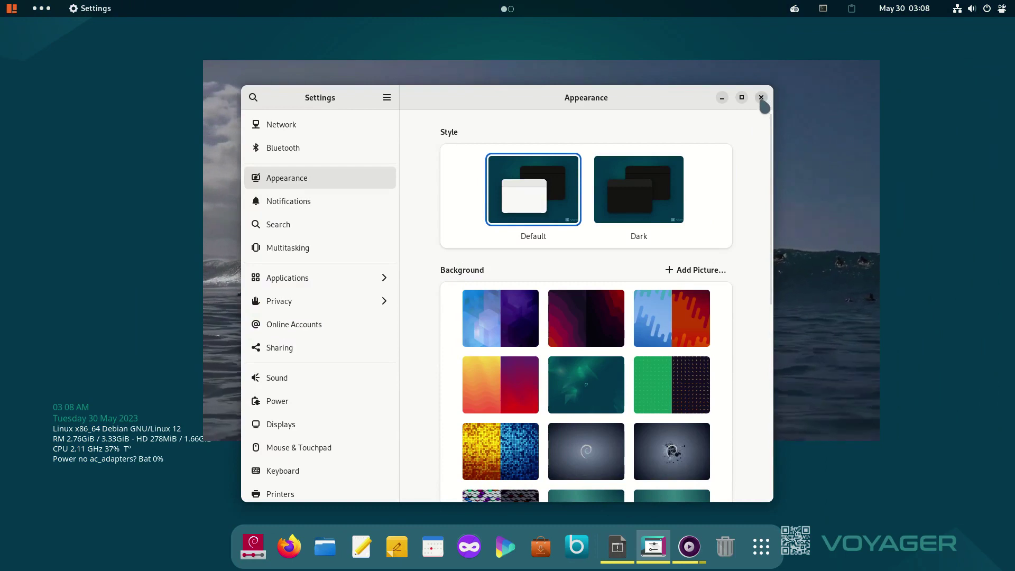
click(761, 97)
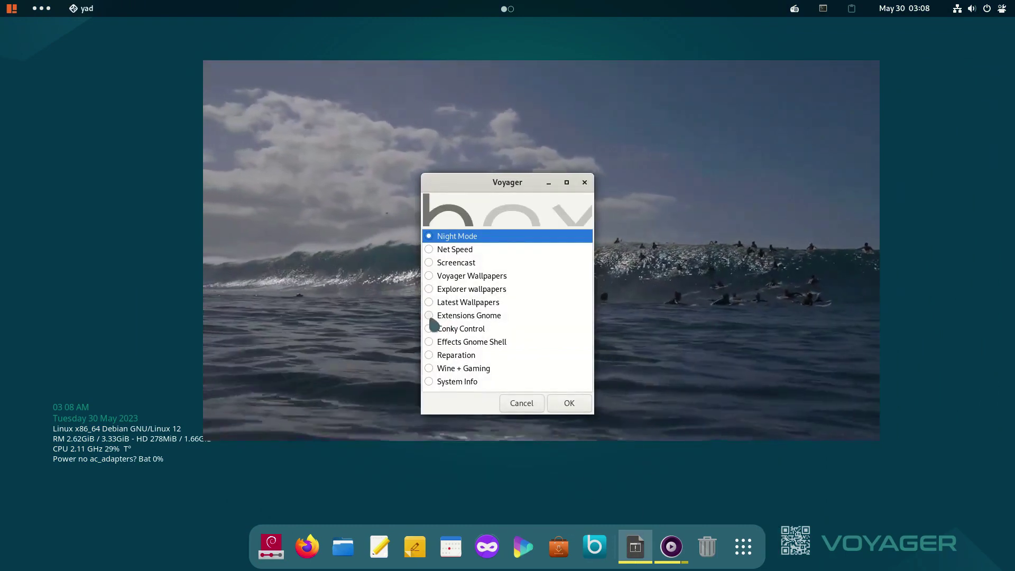
drag(623, 68, 1012, 73)
click(441, 180)
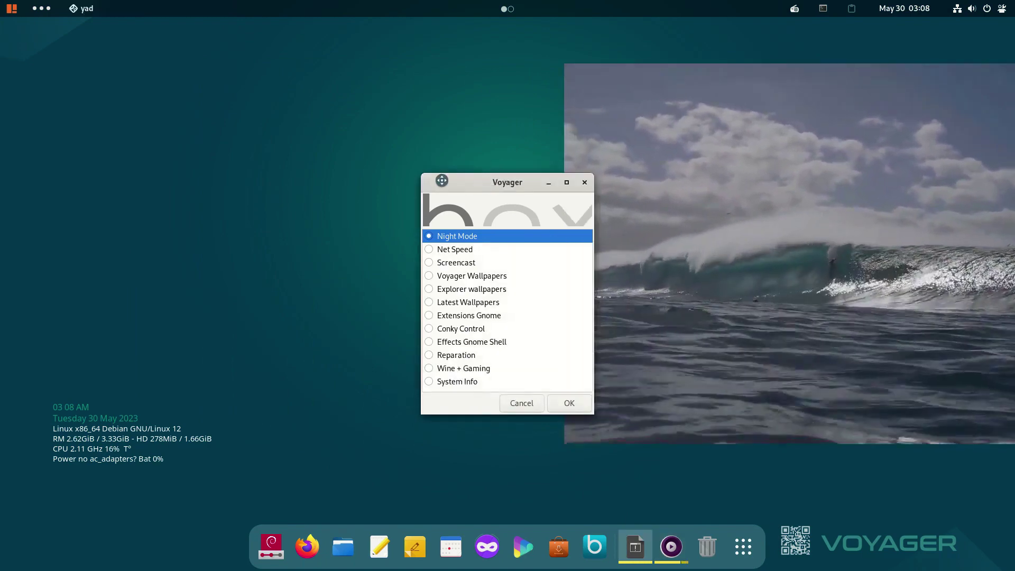
drag(441, 181, 309, 174)
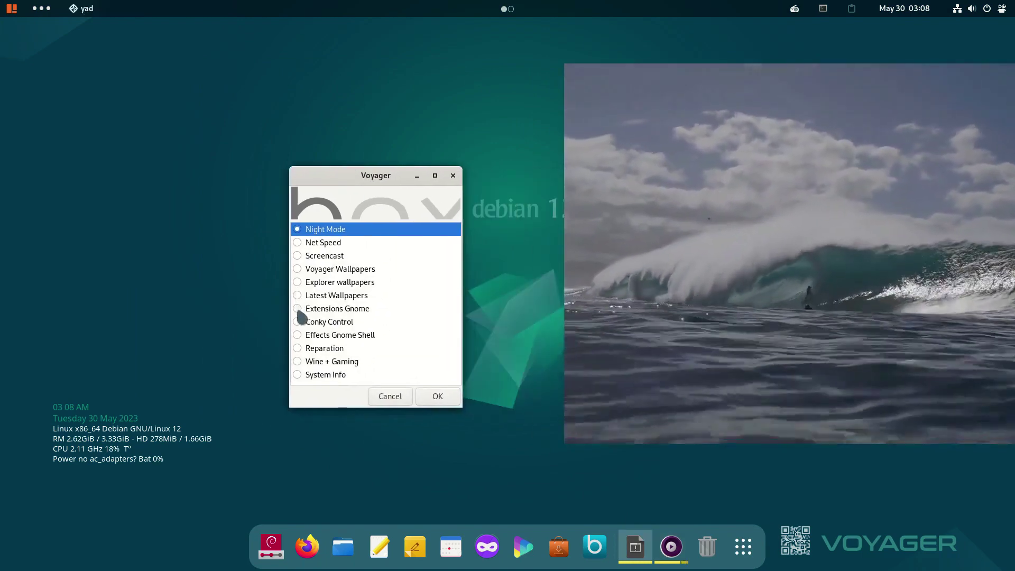
Step: Launch Conky Control from the Voyager dialog and detach its Custom conky list as a separate window
click(302, 312)
click(309, 322)
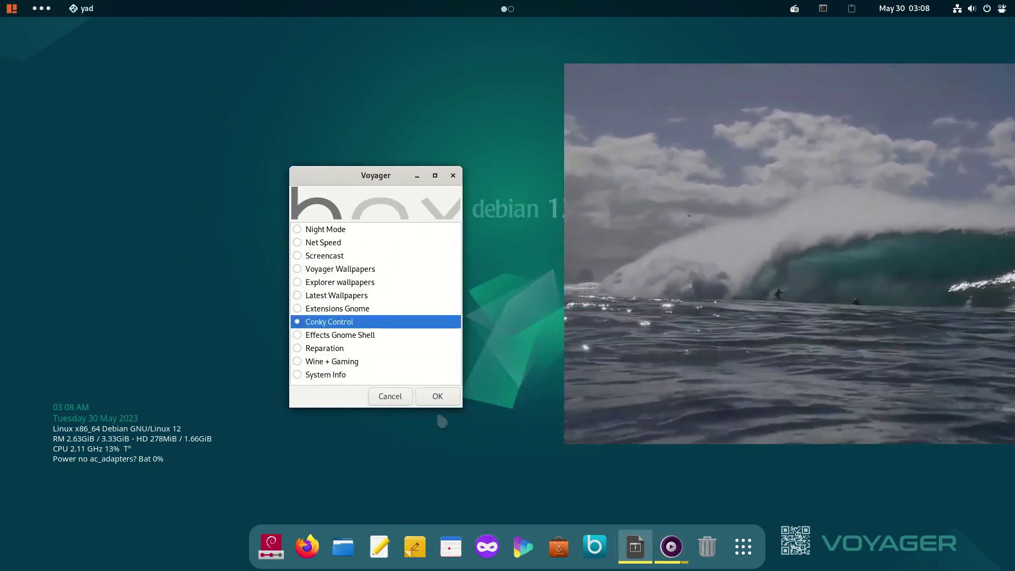
click(442, 400)
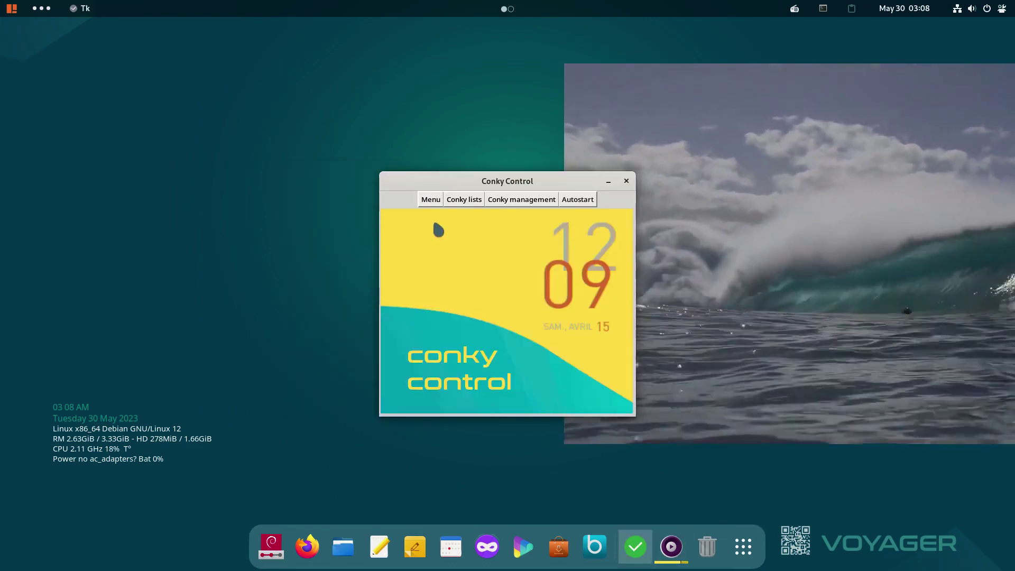
click(464, 200)
mouse_move(474, 214)
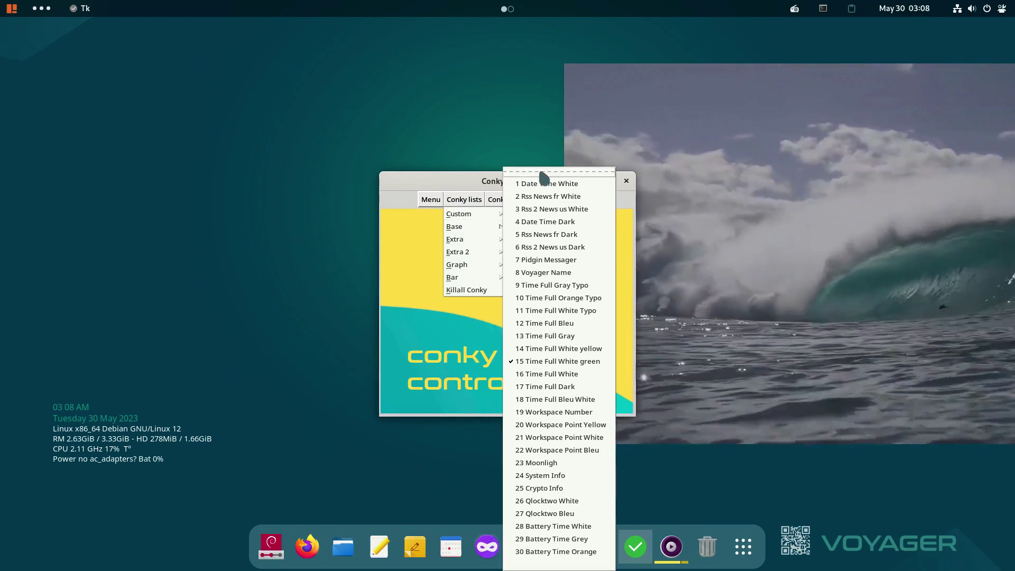
click(544, 172)
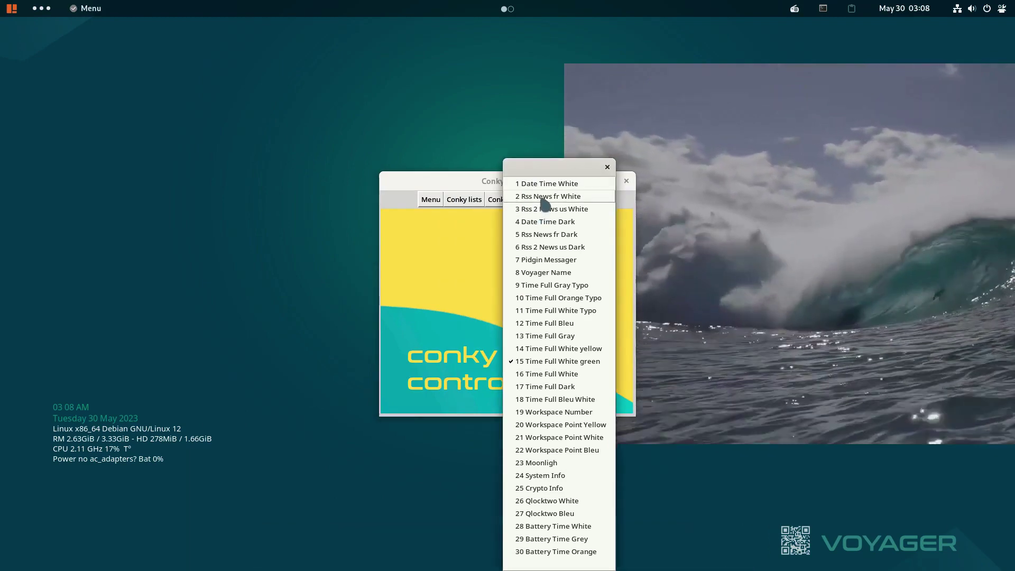
Step: Switch the 2 Rss News fr White conky on and off, and close the list and Conky Control
click(544, 196)
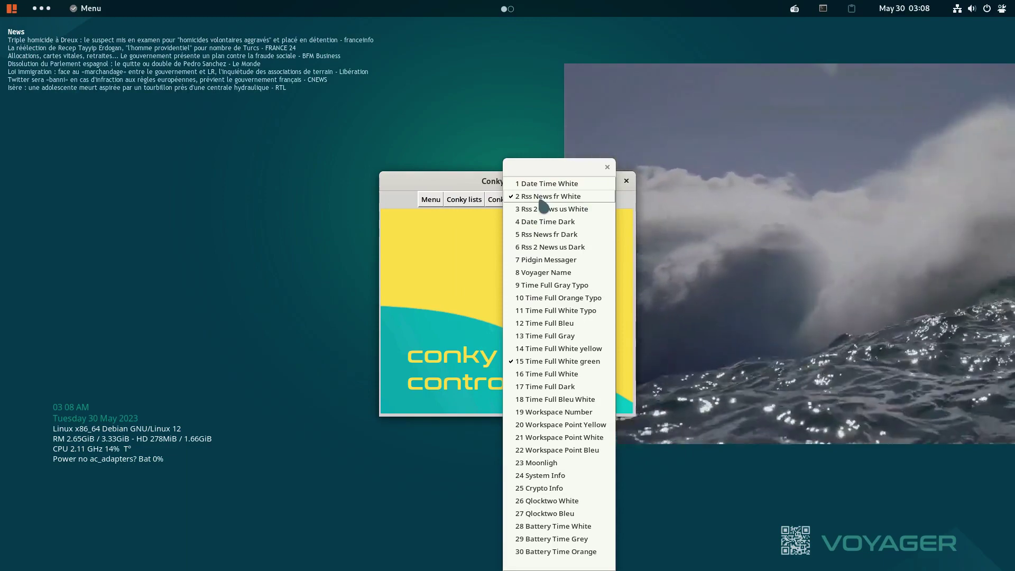
click(545, 196)
click(607, 167)
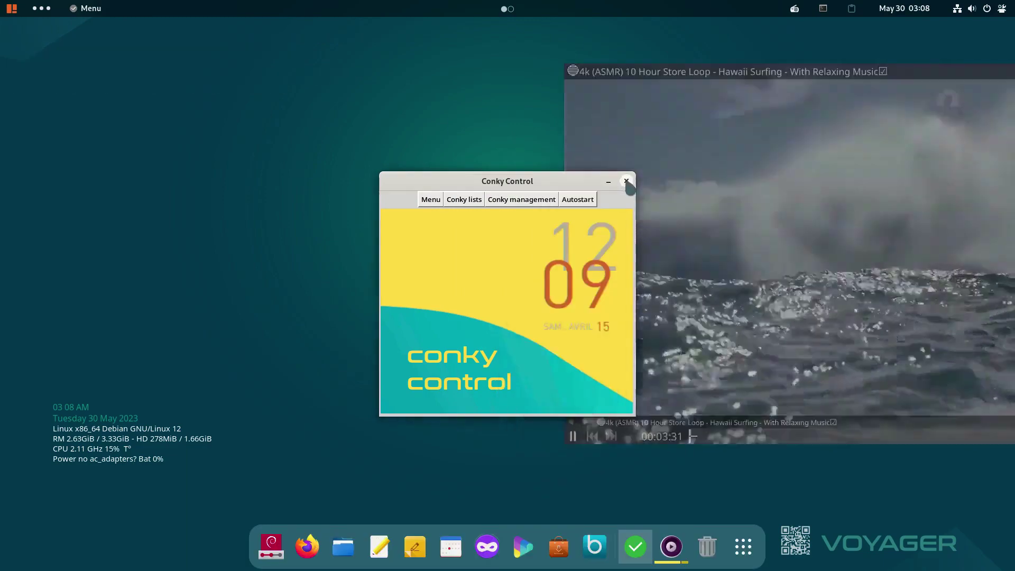
click(626, 180)
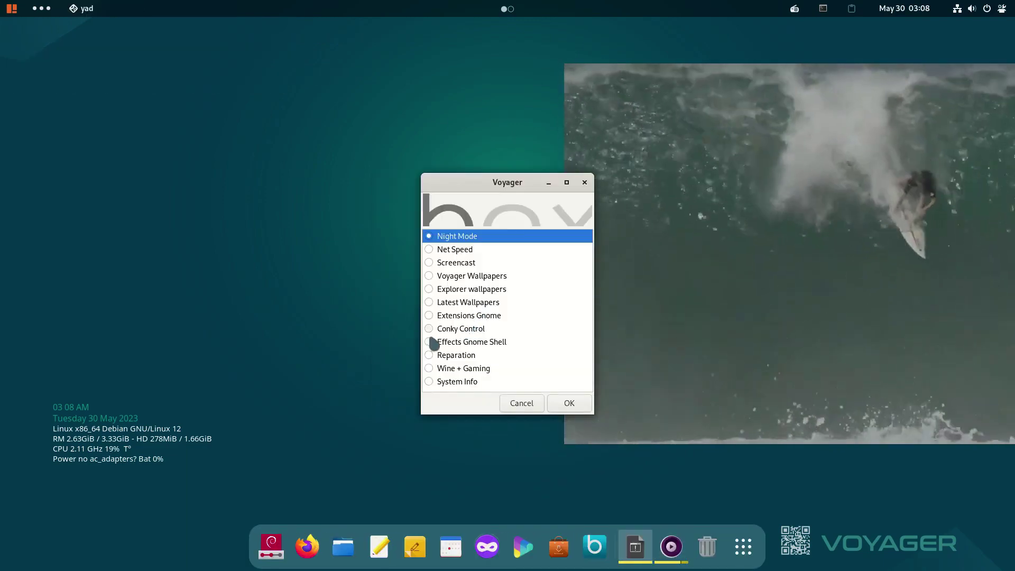
Step: Enable the Fiery Window | T-Rex Attack | Matrix | Tv-effect option under Effects Gnome Shell and close the Effects dialog
click(427, 328)
click(428, 342)
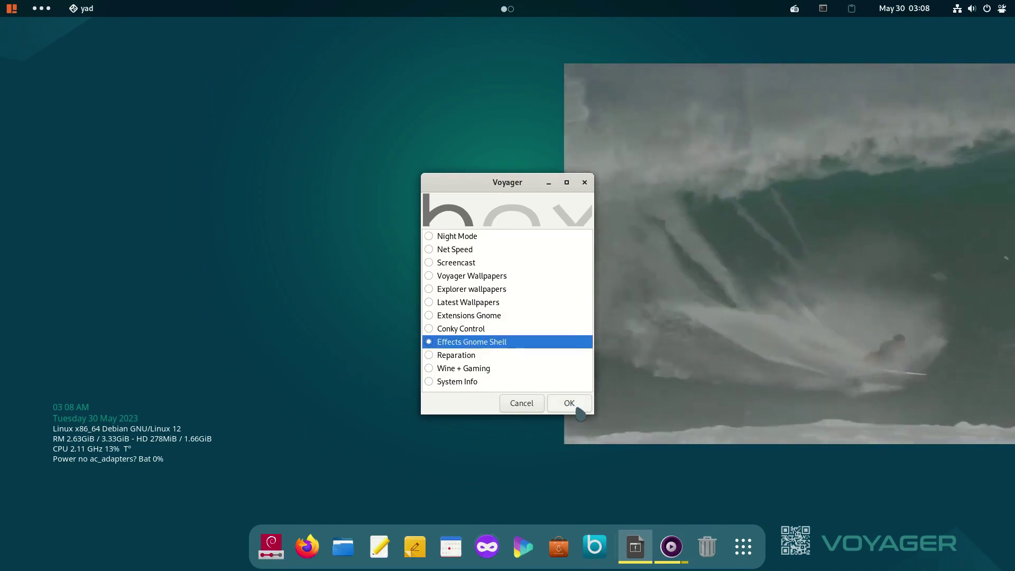
click(569, 403)
click(426, 305)
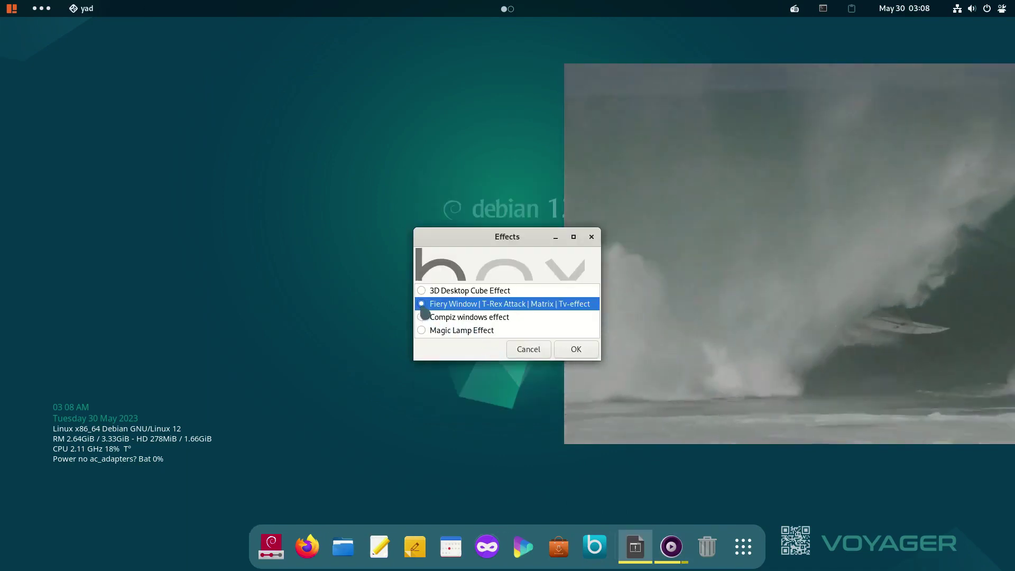
click(574, 349)
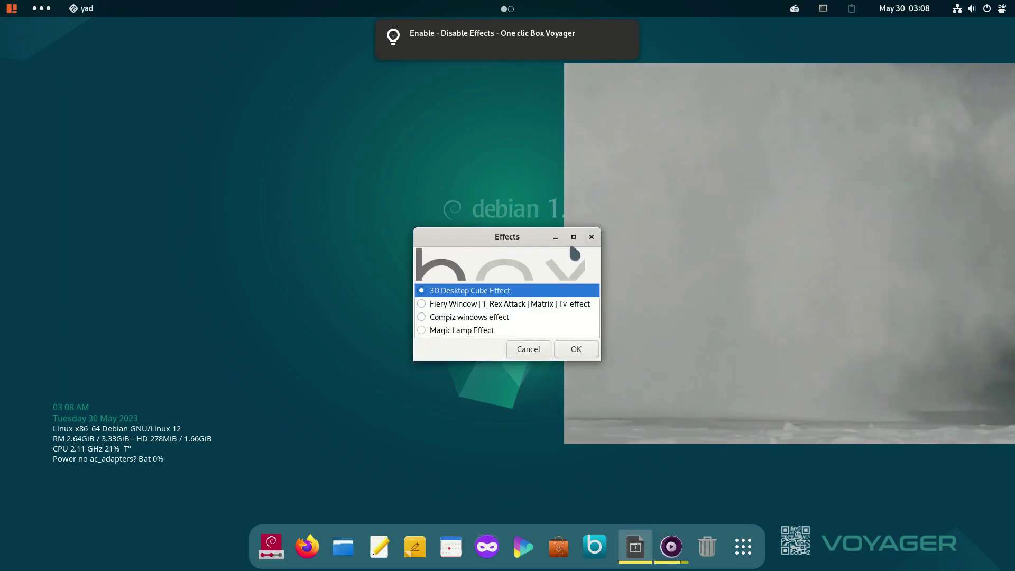
click(529, 349)
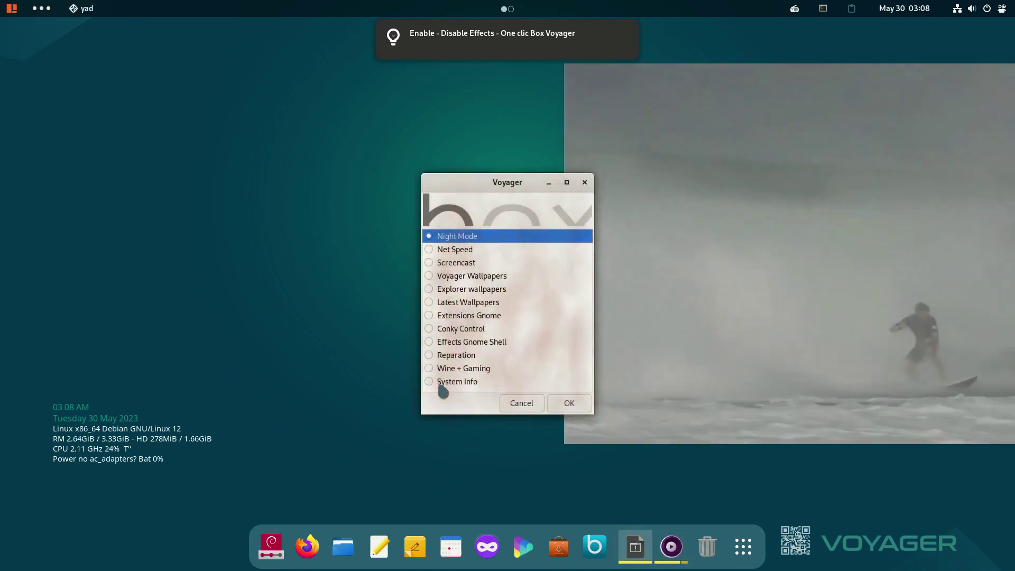
Step: Enable the Compiz windows effect under Effects Gnome Shell and test it by moving the Effects dialog slightly
click(430, 344)
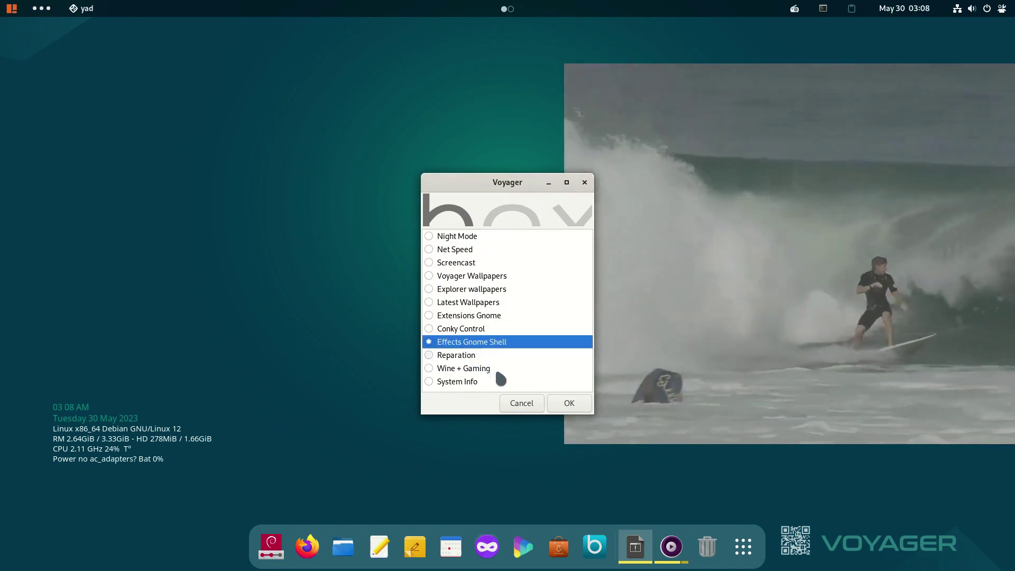
click(565, 403)
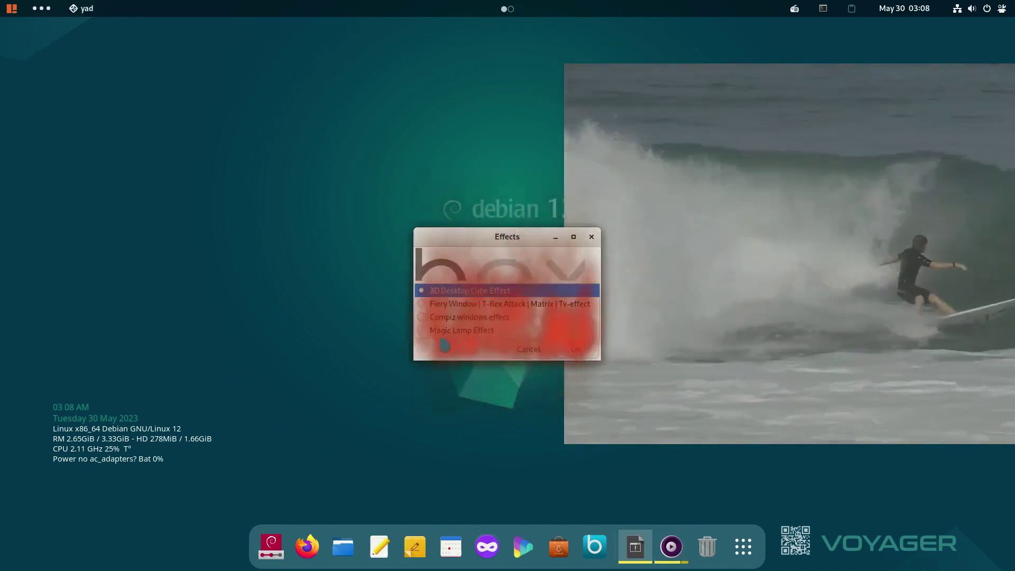
click(422, 317)
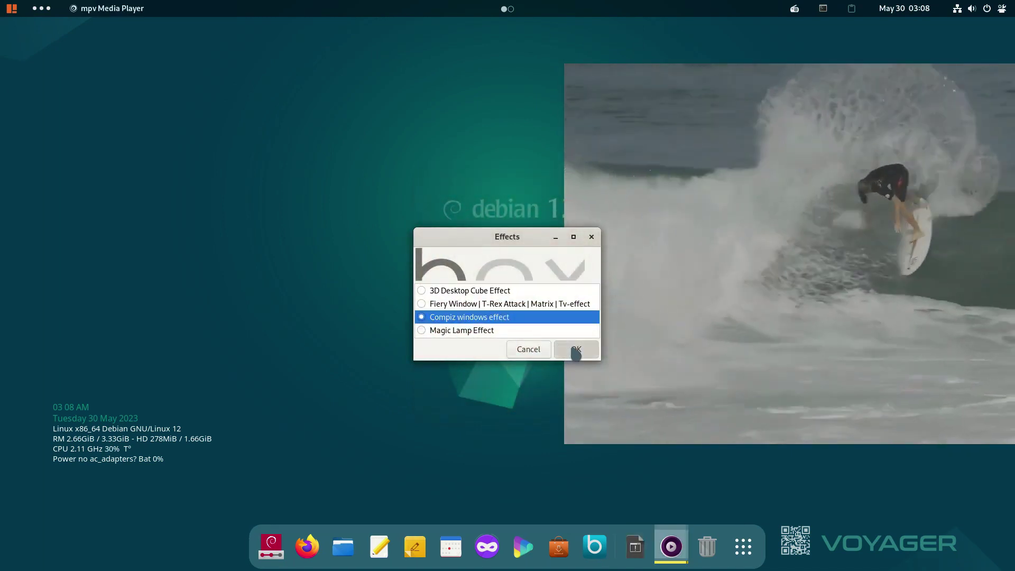
click(563, 350)
mouse_move(502, 239)
mouse_down()
mouse_move(401, 230)
mouse_move(645, 232)
mouse_move(493, 234)
mouse_up()
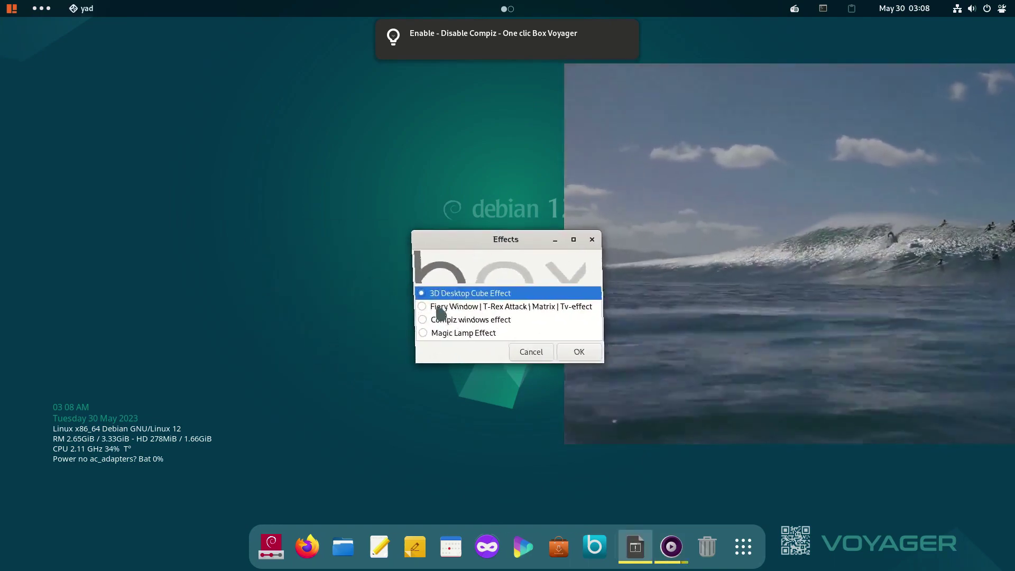
Step: Enable the Magic Lamp Effect and test it by minimizing and restoring the Effects dialog
click(420, 333)
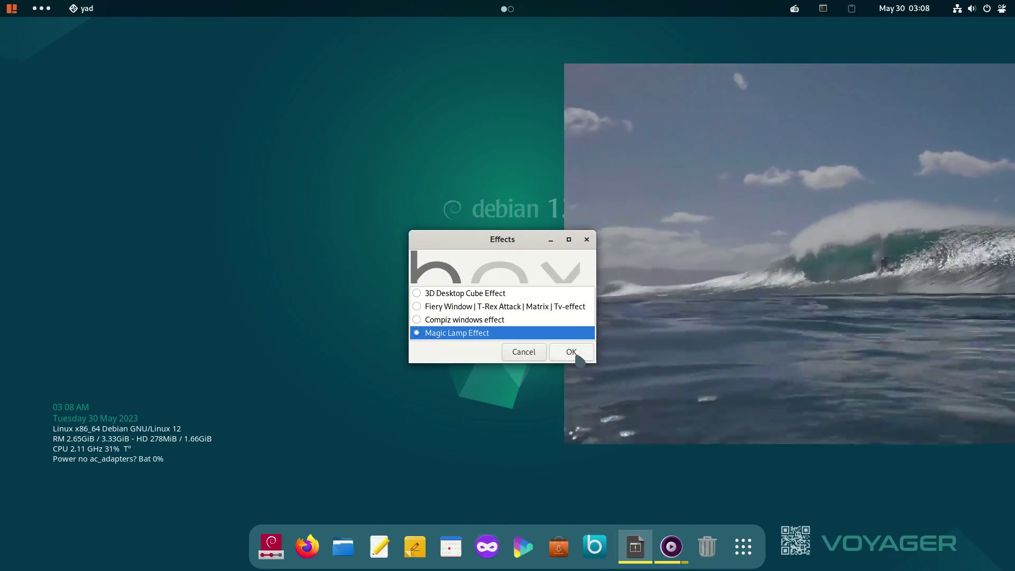
click(571, 352)
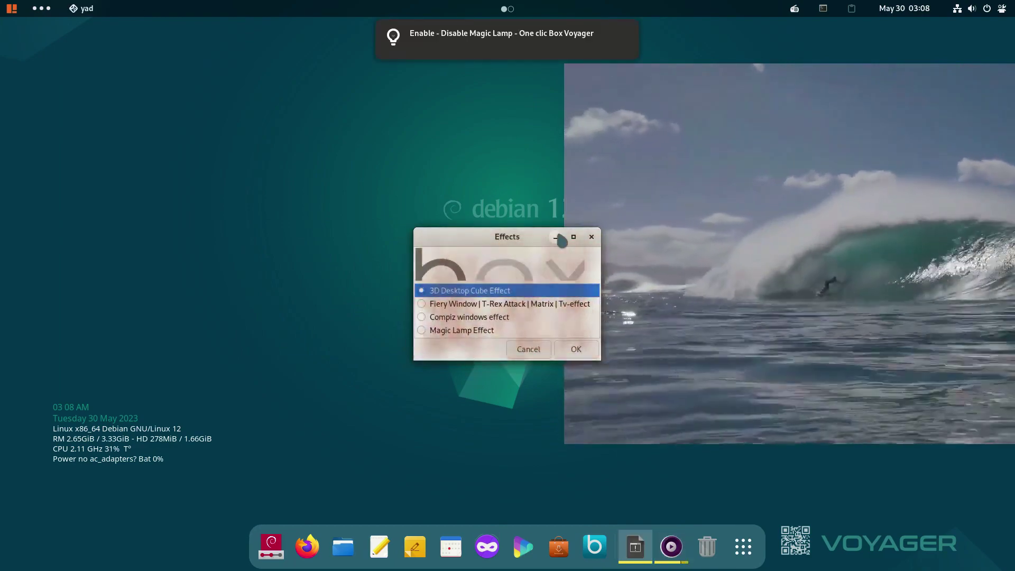
click(555, 236)
click(635, 546)
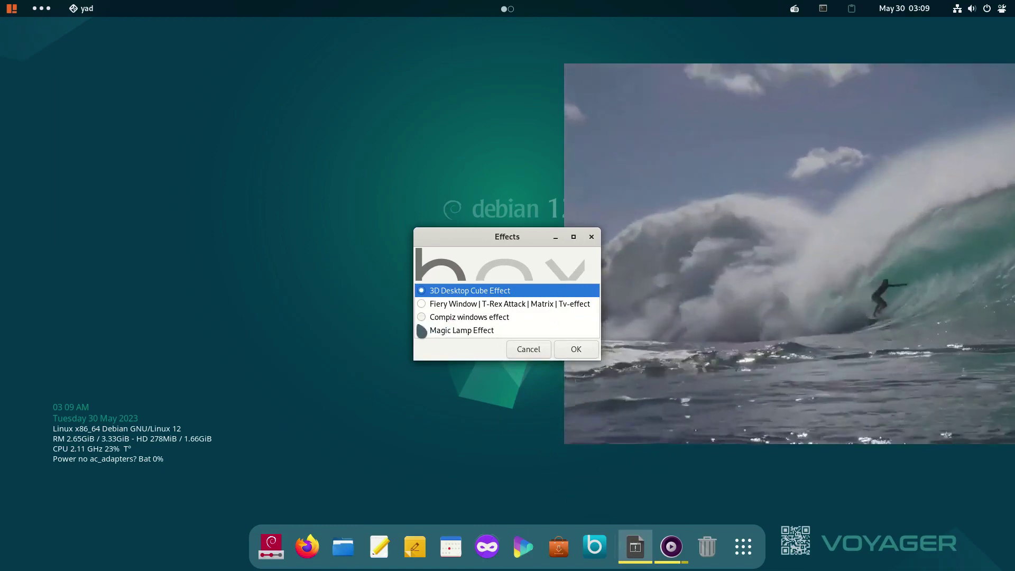
Step: Disable the Magic Lamp, Compiz windows and Fiery Window effects again and return to the Voyager dialog
click(455, 330)
click(577, 350)
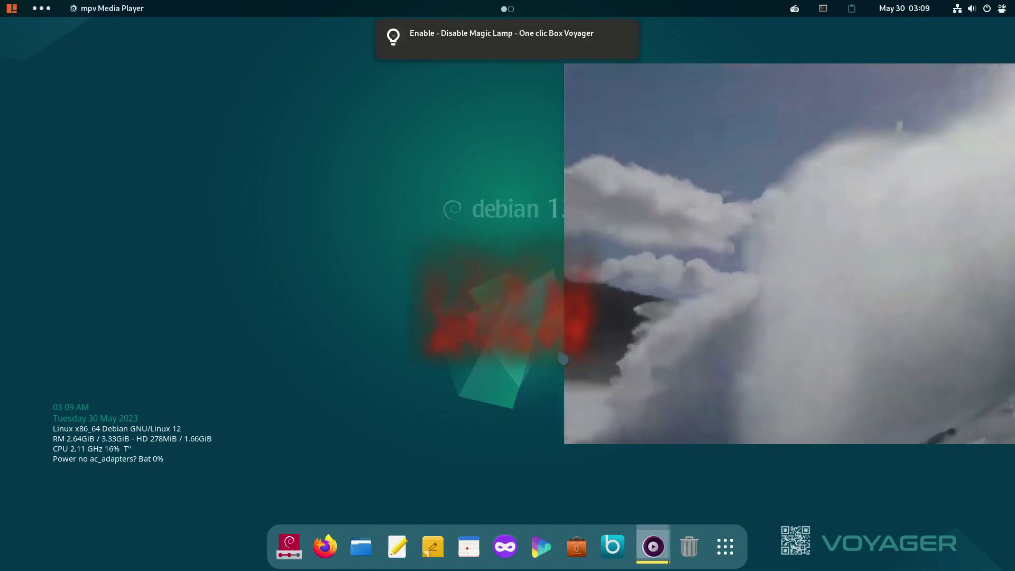
click(424, 317)
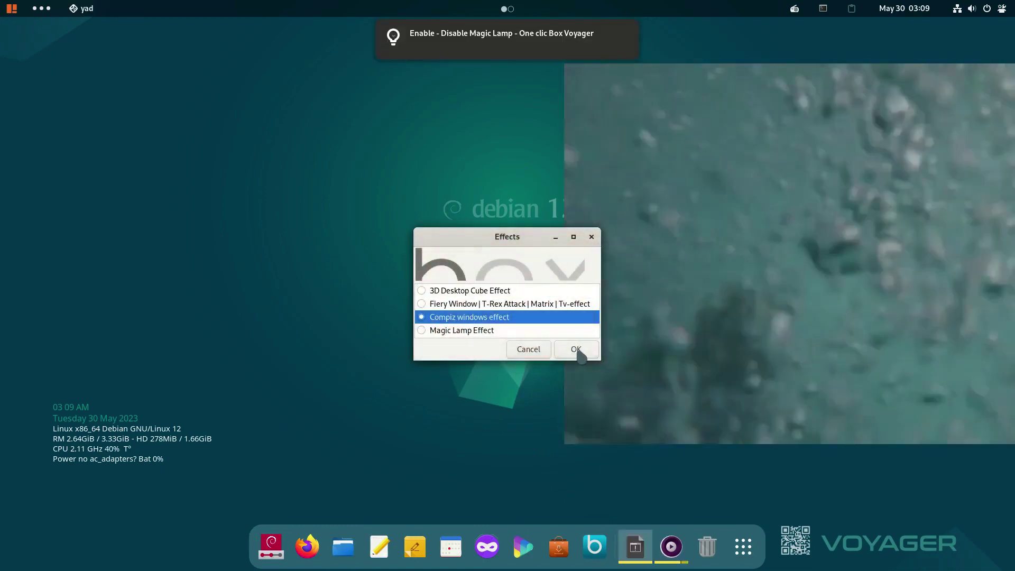
click(577, 350)
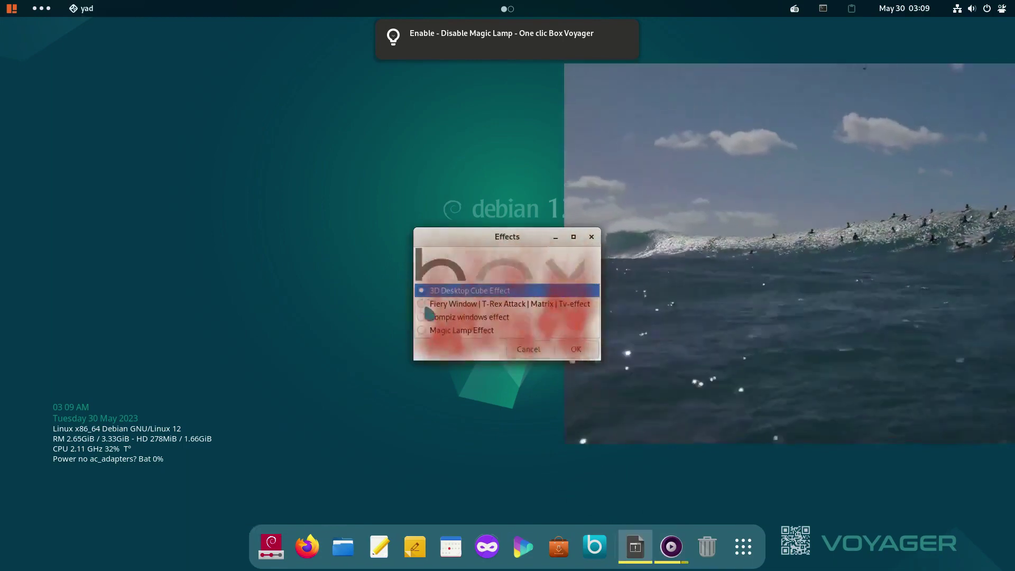
click(476, 304)
click(581, 351)
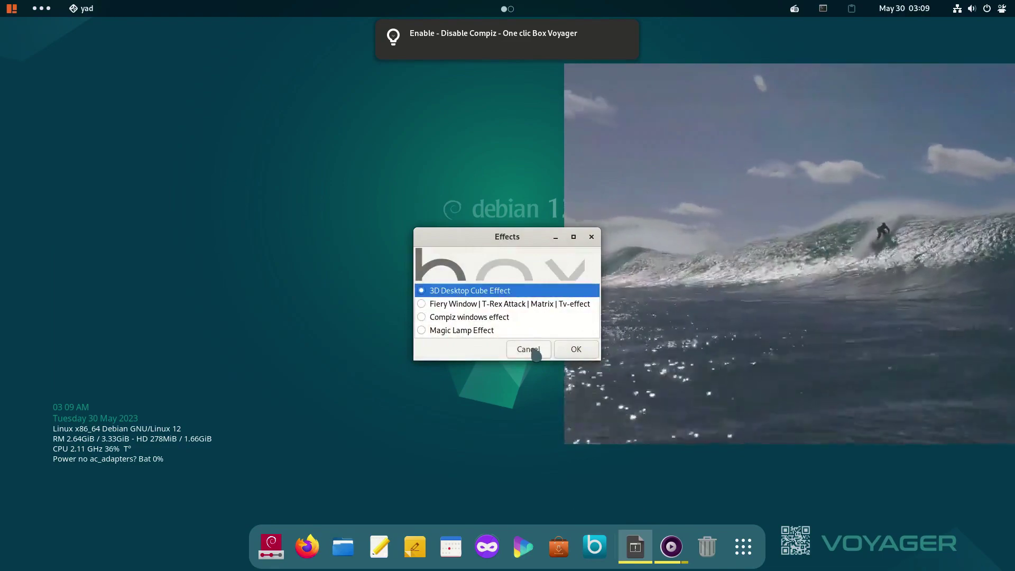
click(535, 354)
Step: Open the Reparation tools from the Voyager dialog, look through the options and leave them without running any
click(431, 346)
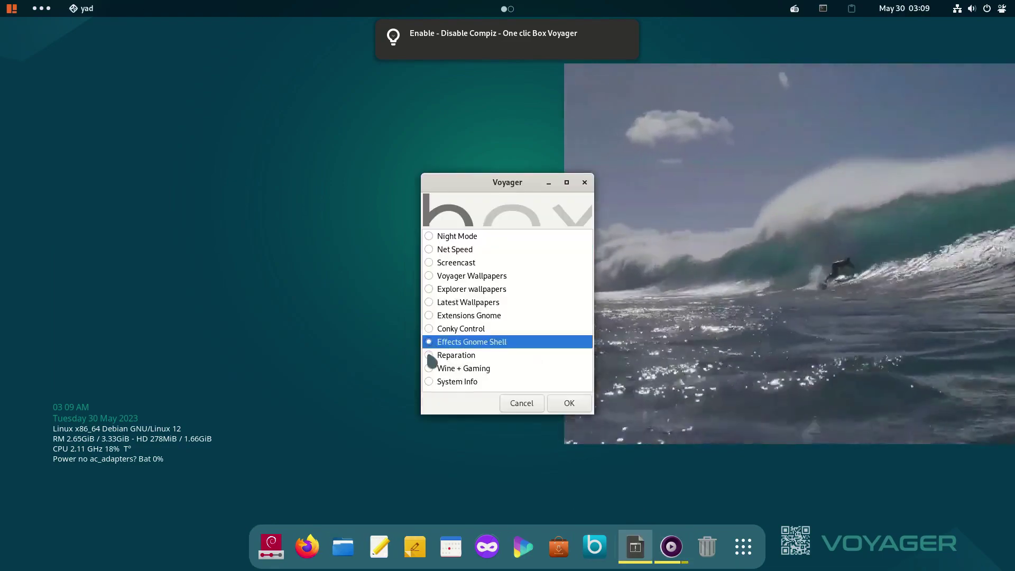
click(432, 357)
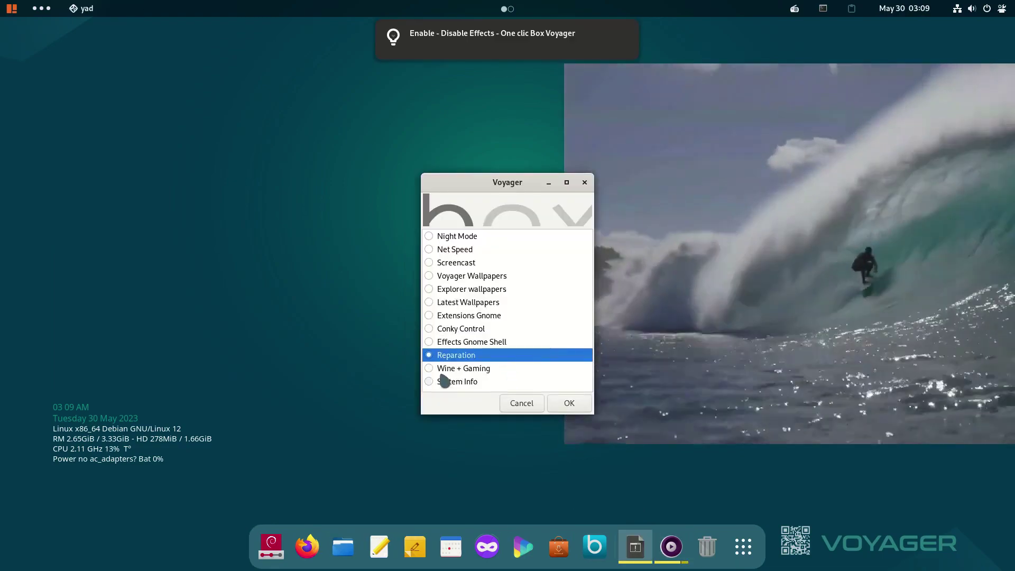
click(570, 403)
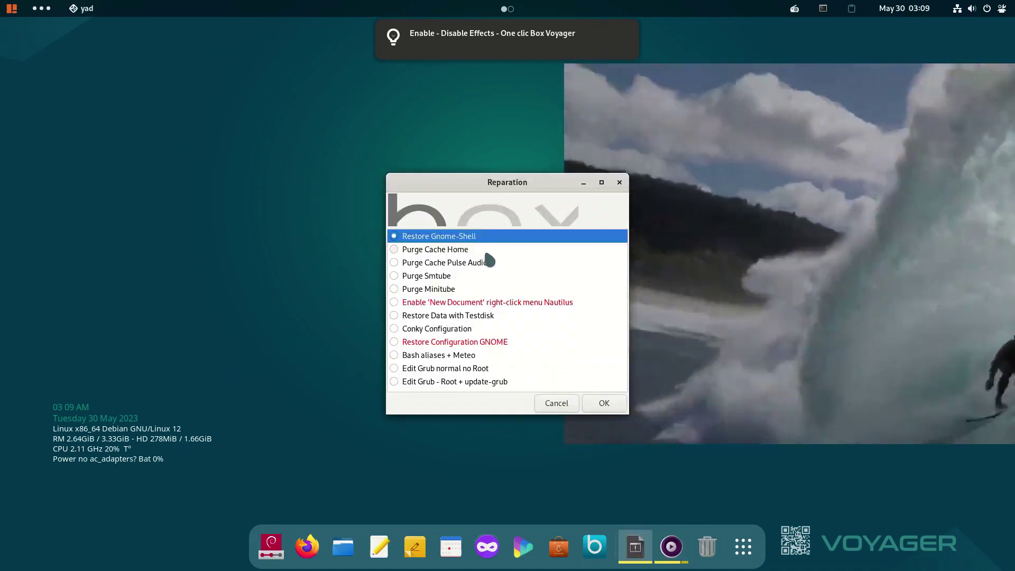
click(570, 403)
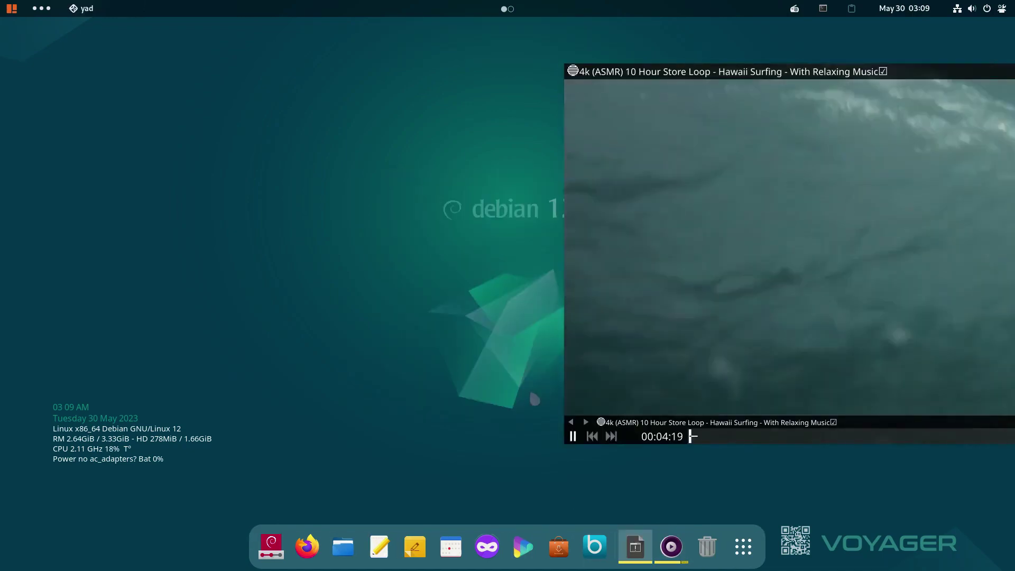
Step: Open the Wine + Gaming options from the Voyager dialog, review them and cancel
click(458, 368)
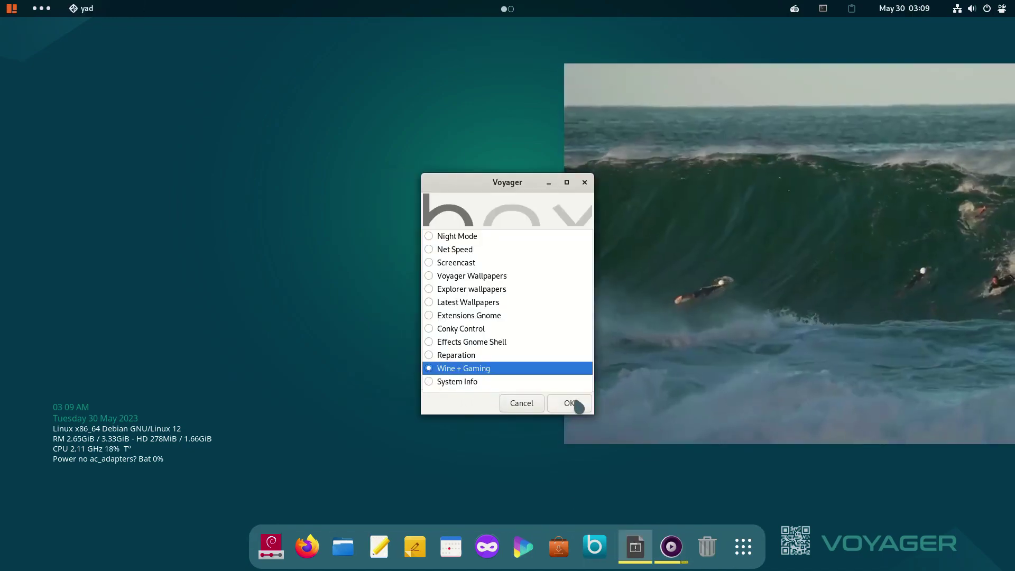
click(569, 403)
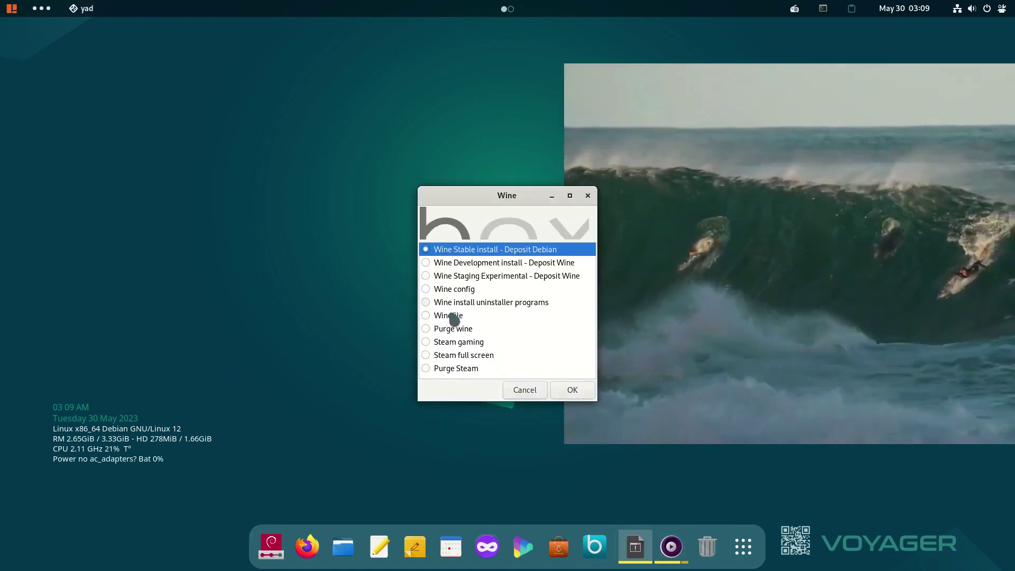
click(525, 390)
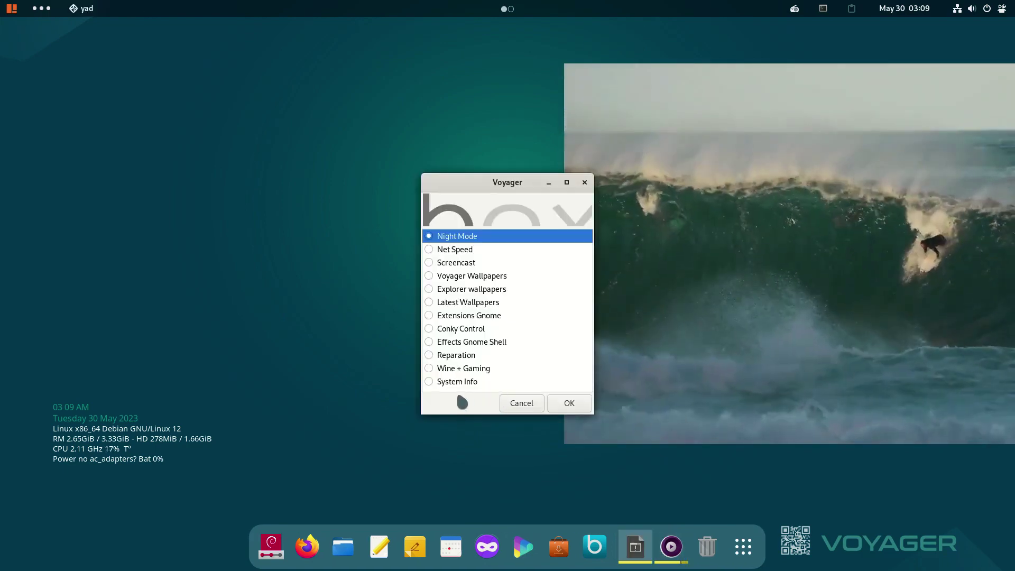
Step: Show System Info from the Voyager dialog, dismiss the dialog, move the terminal aside to read it and close it
click(429, 380)
click(563, 404)
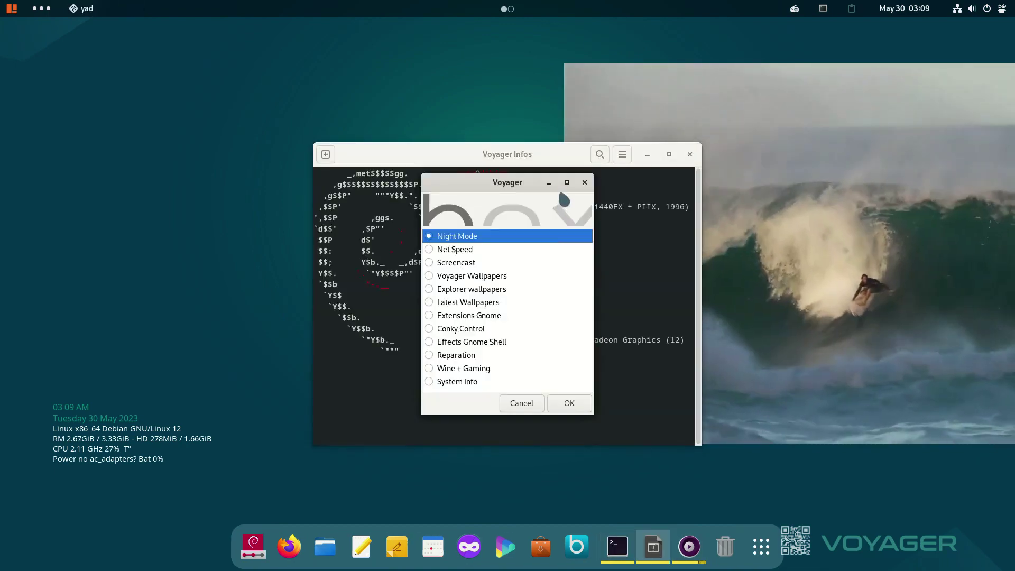
click(584, 181)
drag(565, 161, 368, 125)
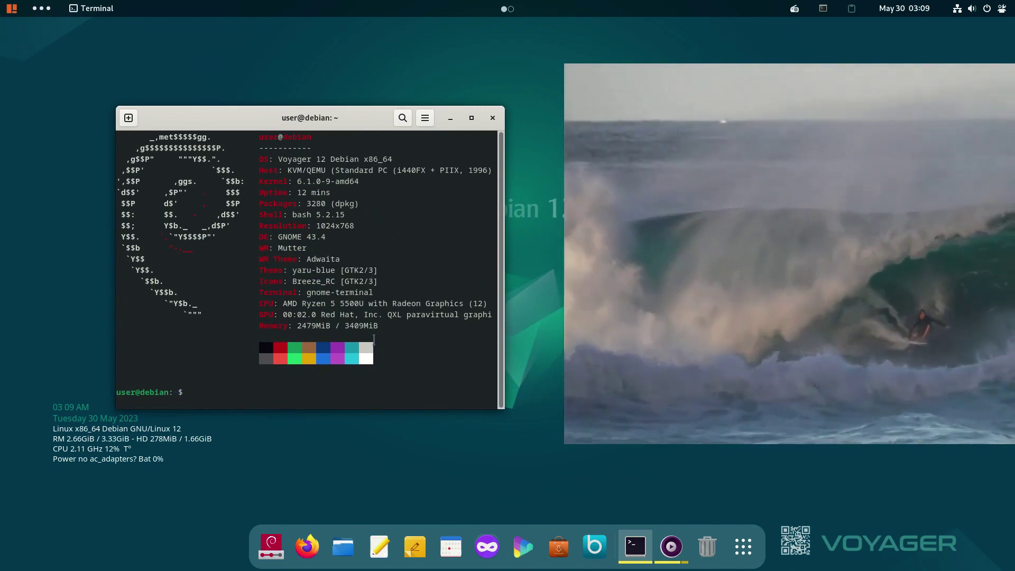
click(495, 117)
Step: Move the surfing video window to the middle of the desktop and close it
drag(701, 74, 326, 85)
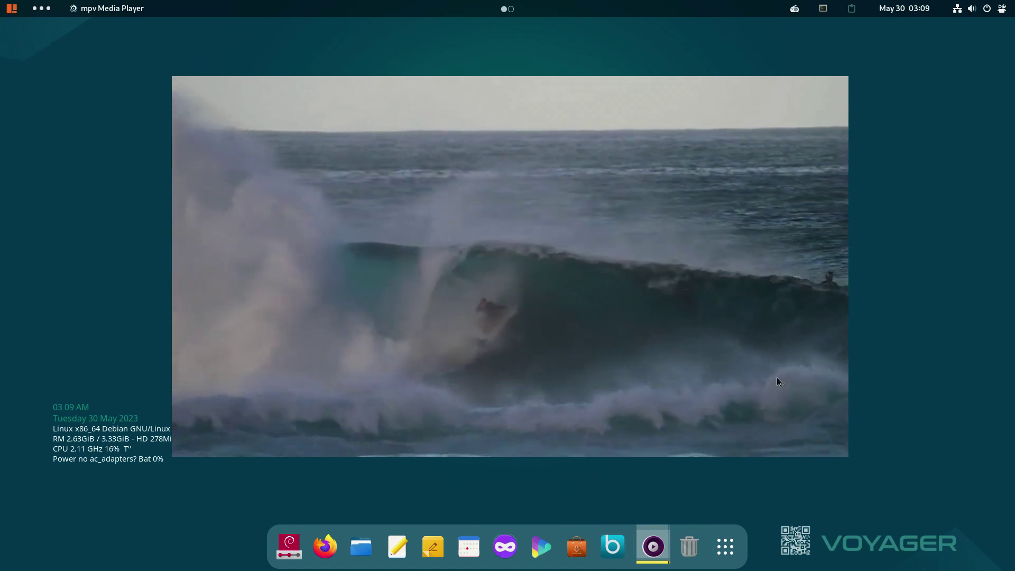
mouse_move(808, 159)
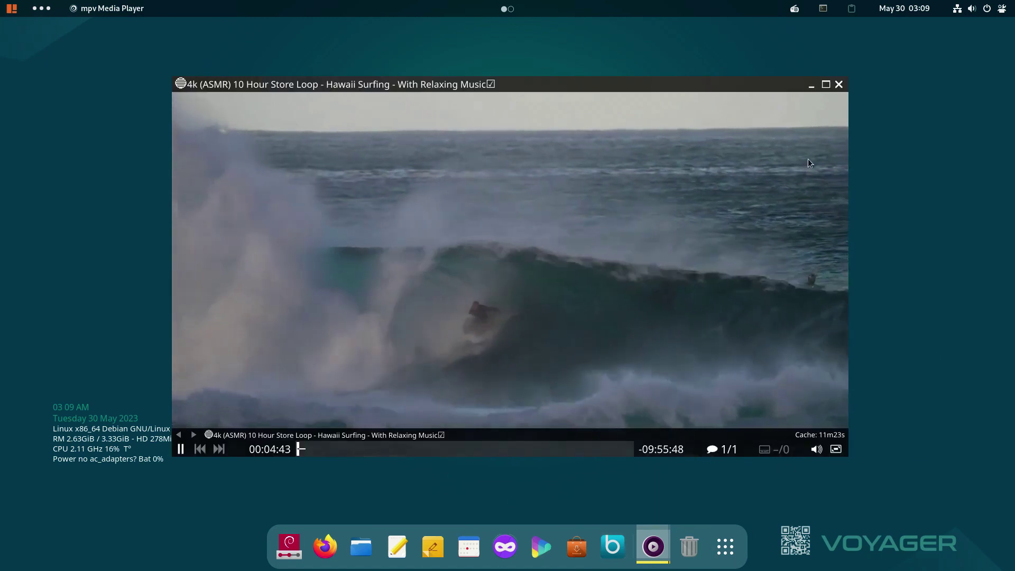
click(839, 84)
Step: Launch PulseEffects from the second page of the application grid
click(709, 547)
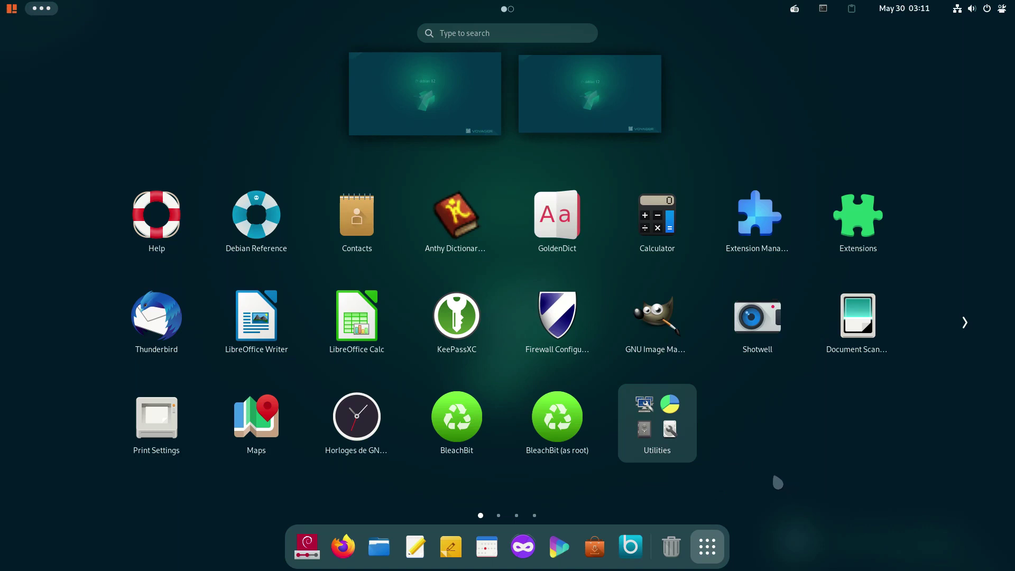
scroll(773, 481, down, 1)
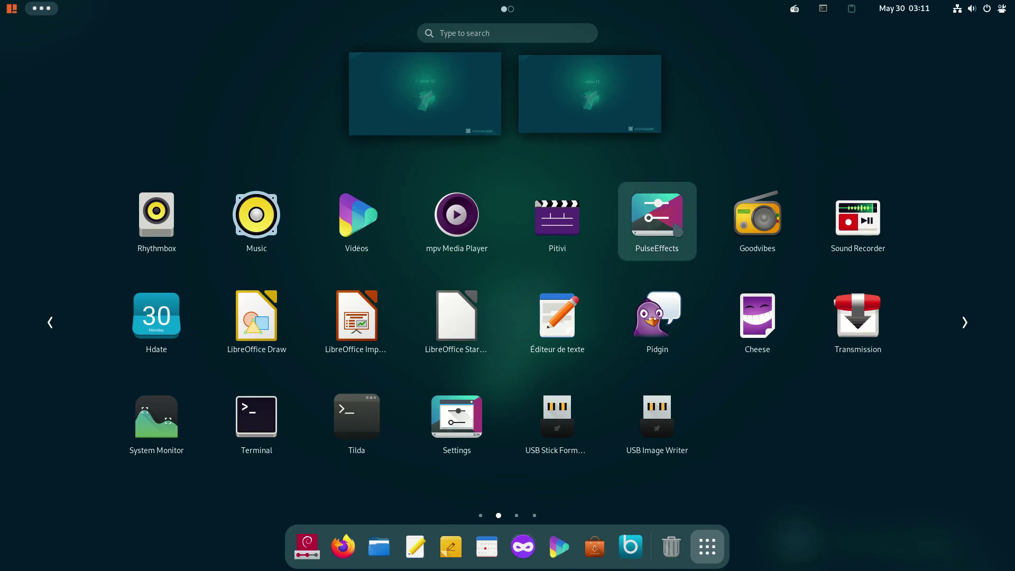
click(673, 223)
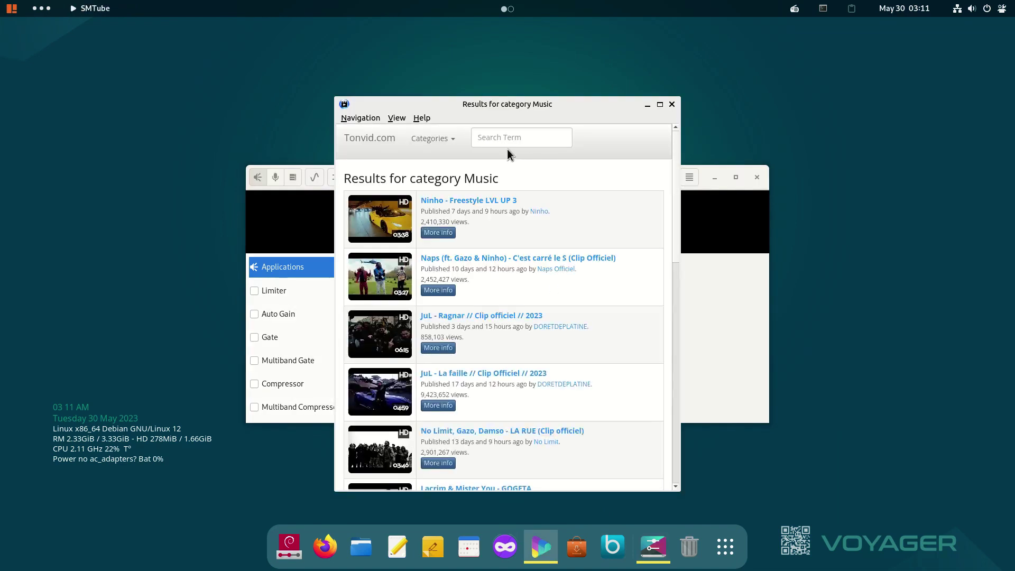
Step: Search SMTube for "blade runner" and play the Blade Runner (1982) Official Trailer
click(502, 141)
text(b)
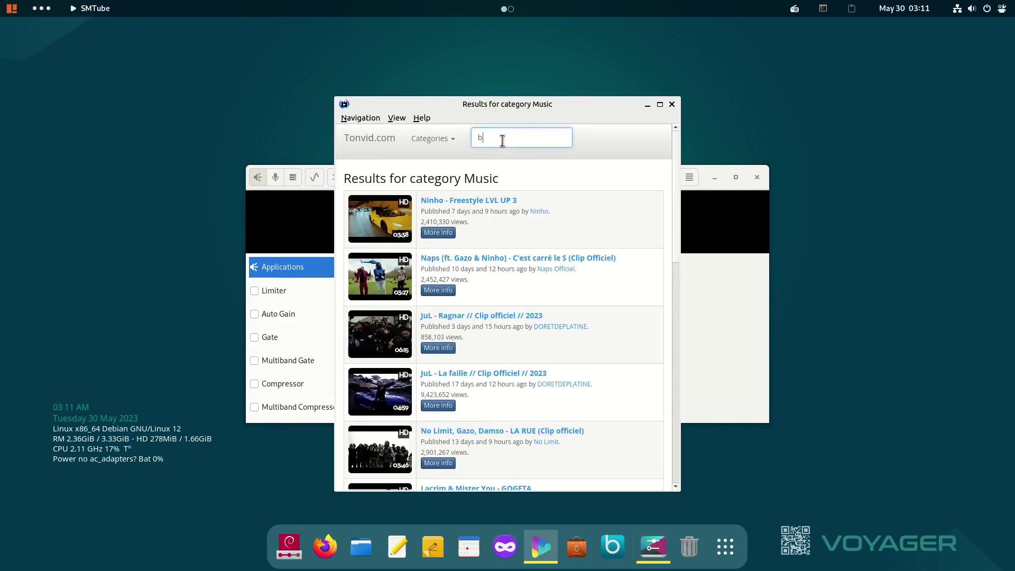
text(lade runner)
key(Return)
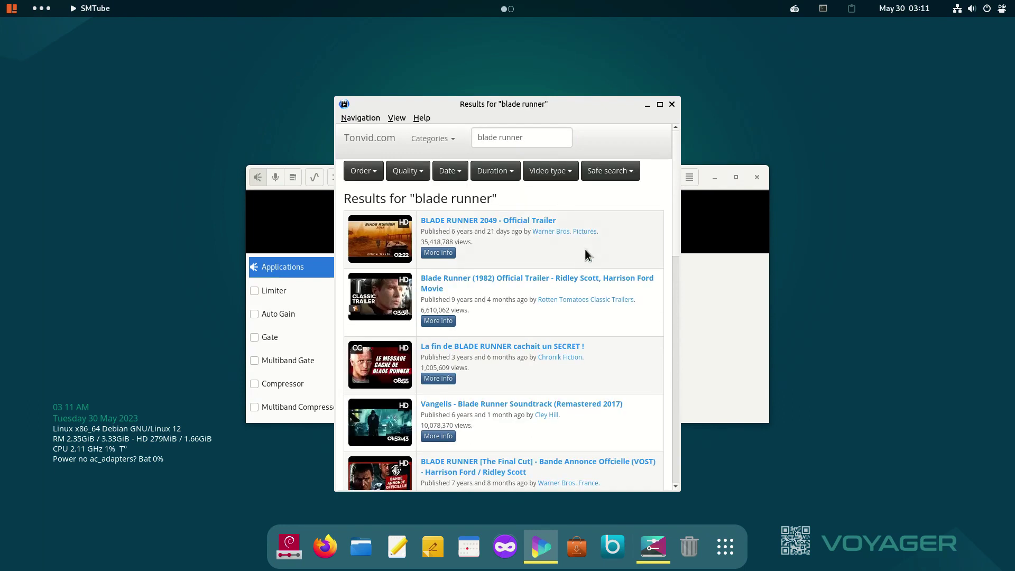
click(601, 312)
Step: Bring PulseEffects in front of the video, move it toward the upper right, and close the SMTube results window from the overview
click(728, 338)
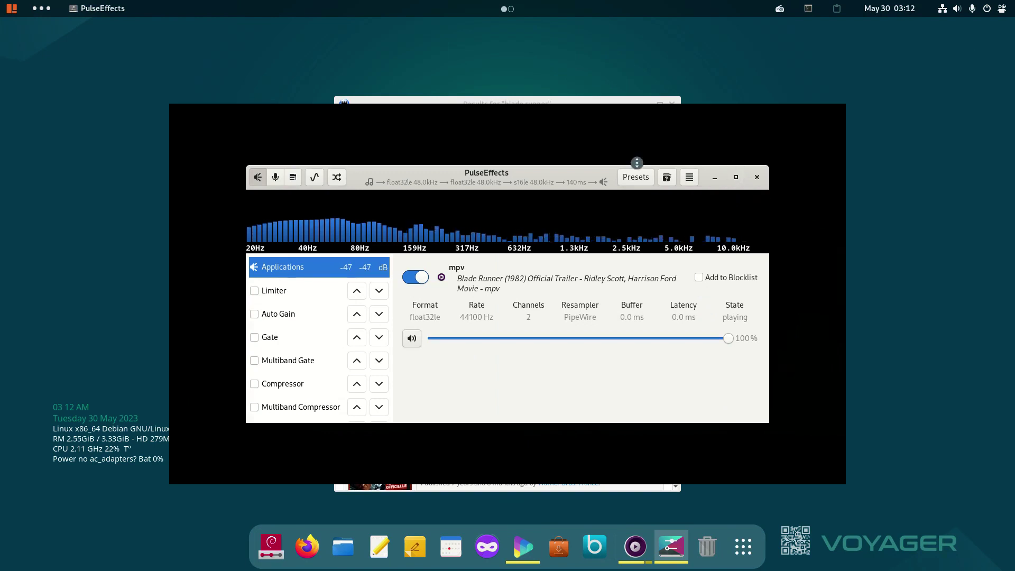
drag(552, 180, 769, 130)
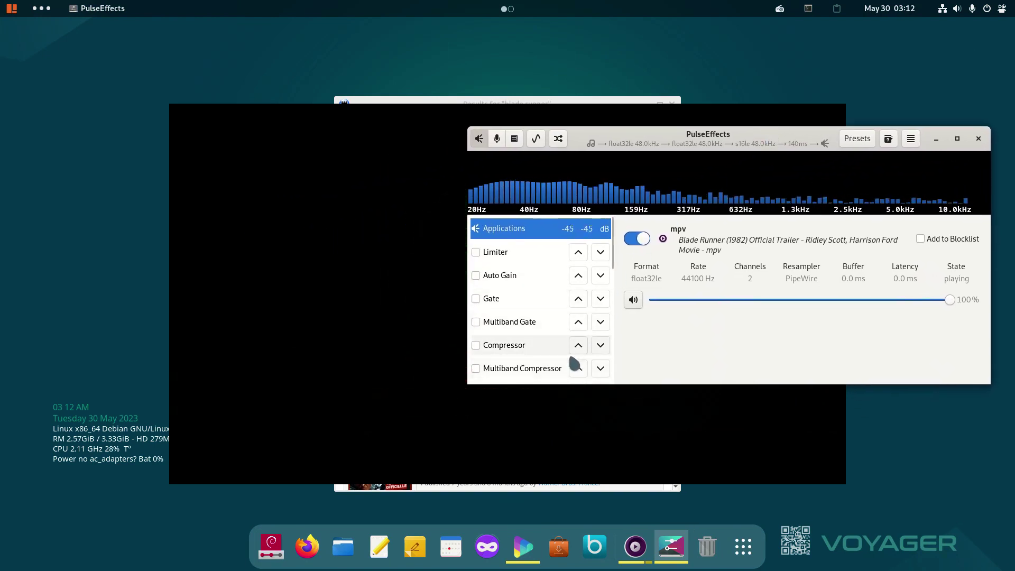
click(47, 14)
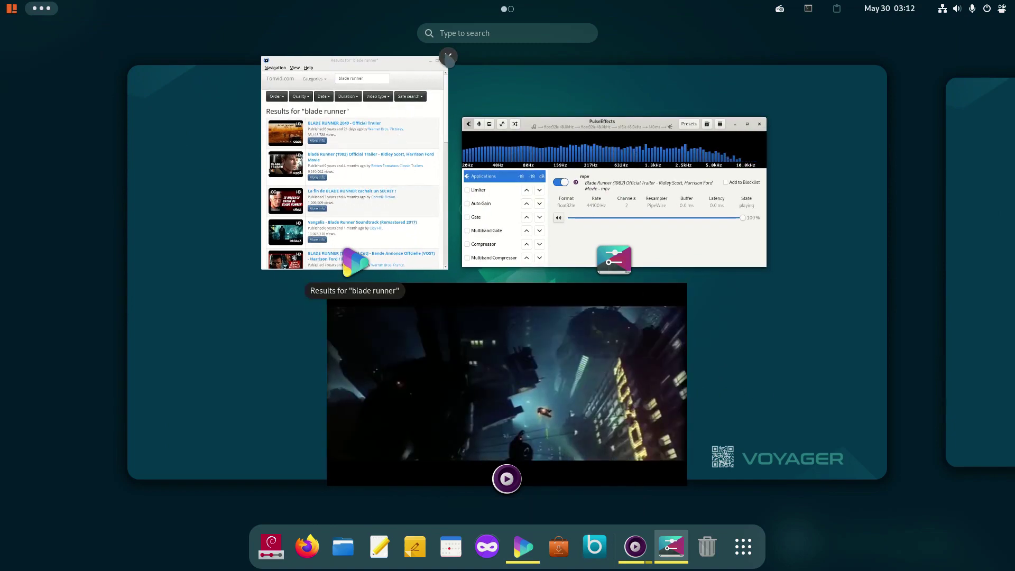
click(447, 57)
click(786, 344)
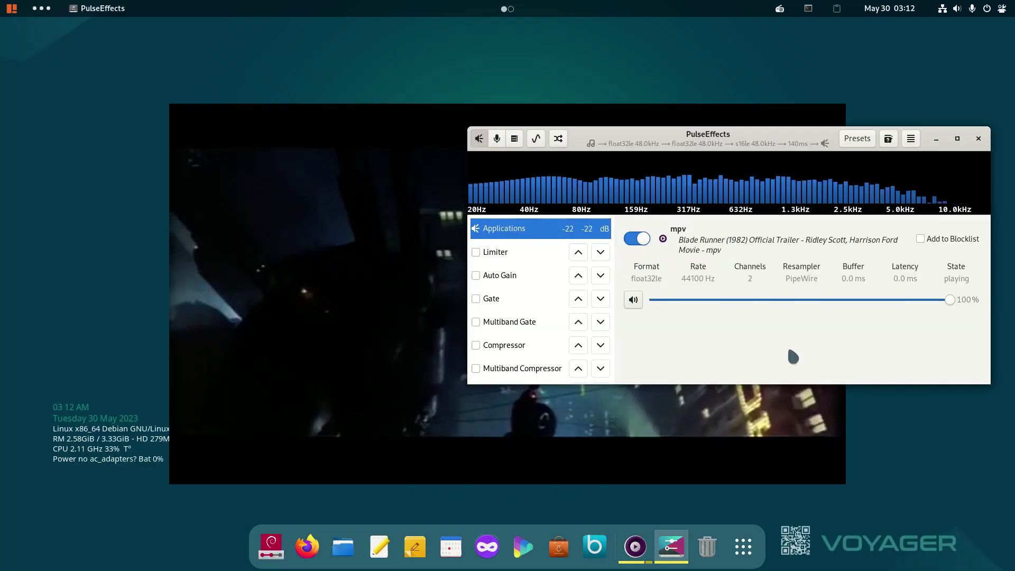
Step: Move the PulseEffects window to the second workspace in the overview, view that workspace and return to the one with the video
key(super)
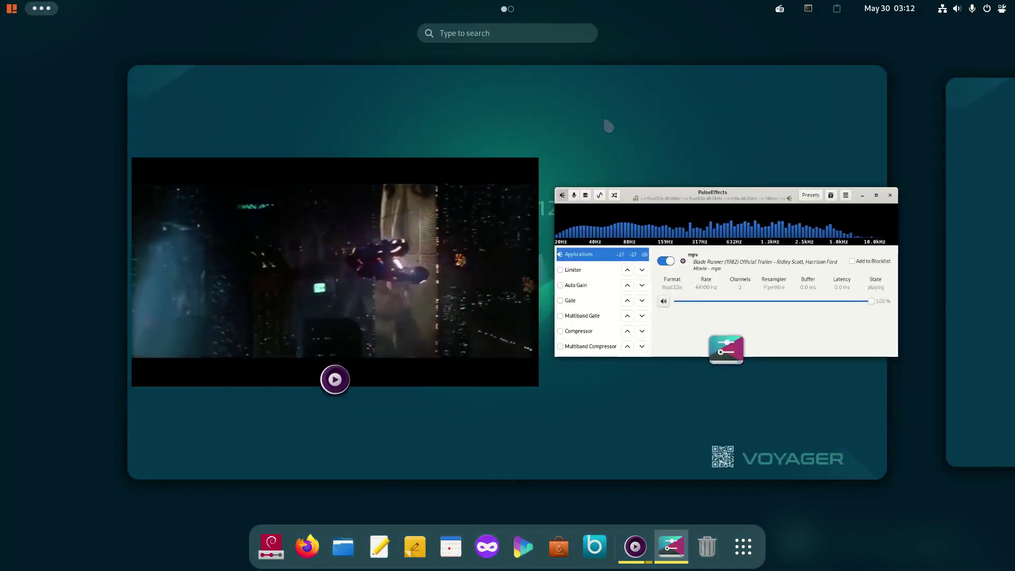
drag(657, 196, 947, 179)
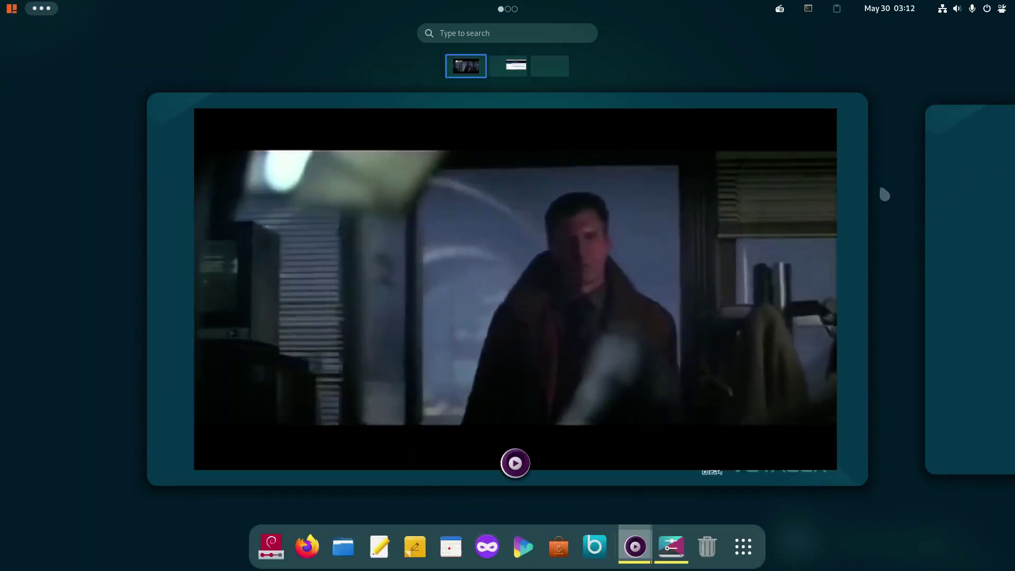
click(509, 73)
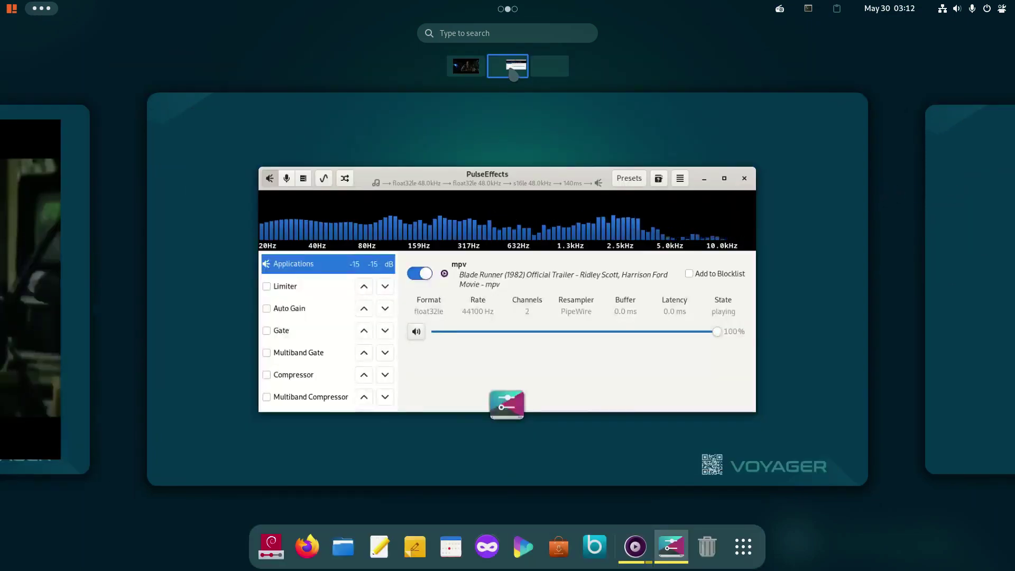
click(475, 71)
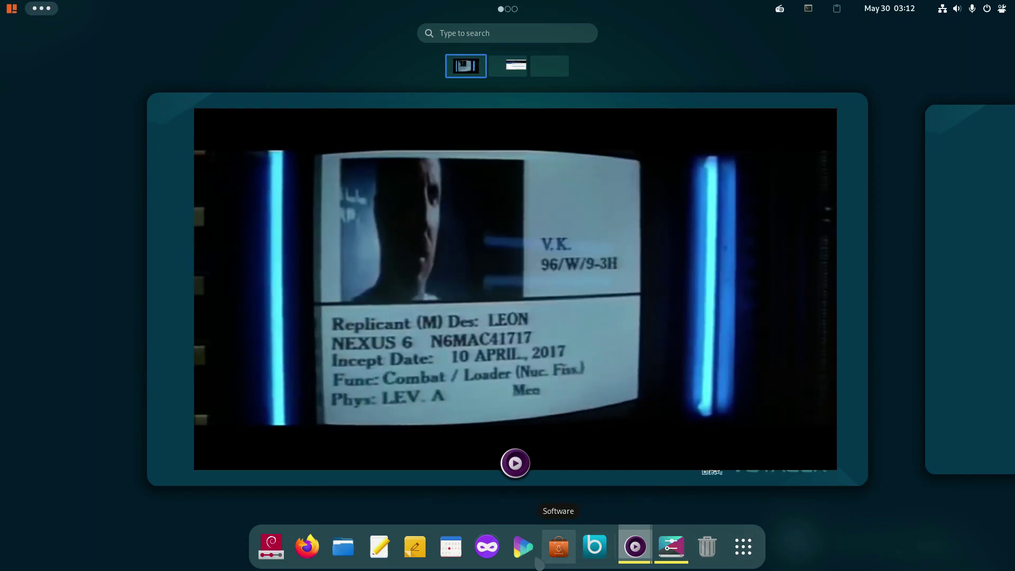
Step: Launch LibreOffice Writer from the application grid
click(743, 546)
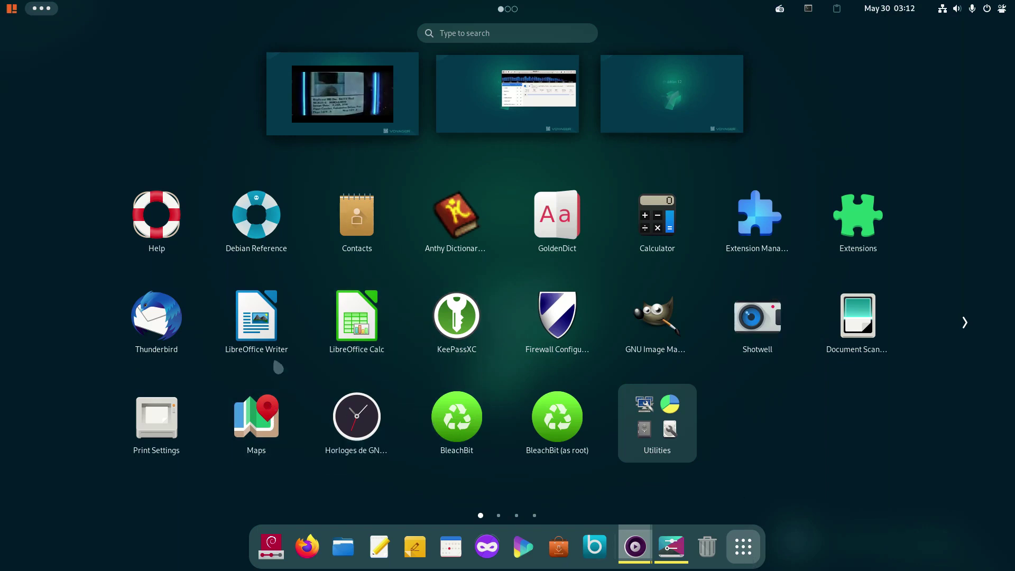
click(257, 320)
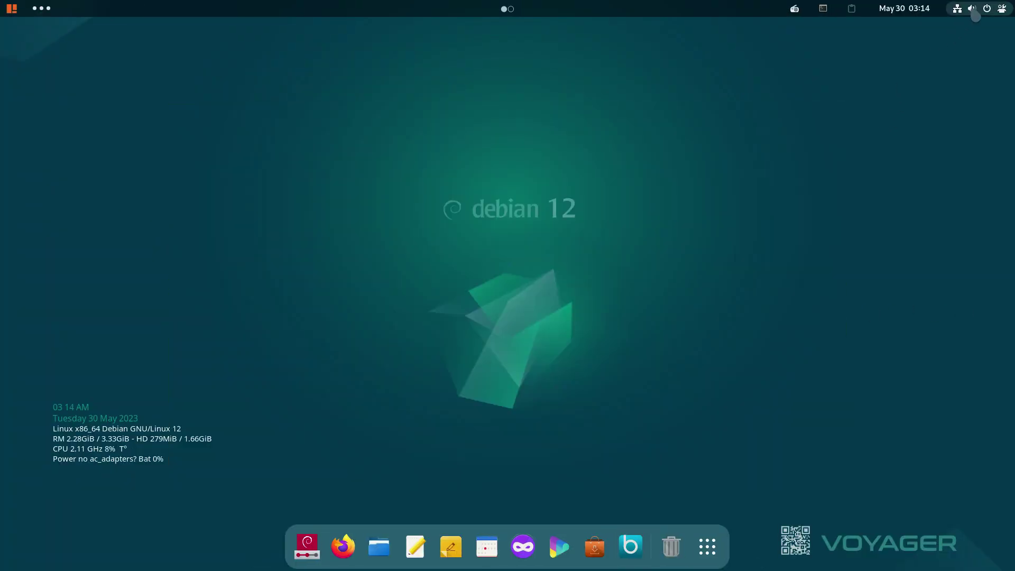
Step: Log out of the live session and select the Debian Live user on the login screen
click(975, 12)
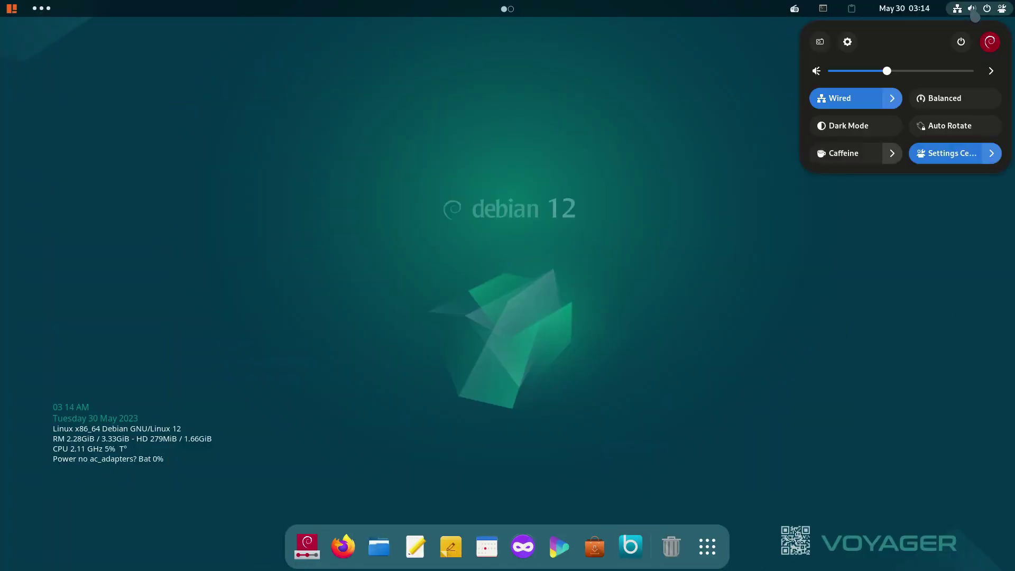
click(961, 45)
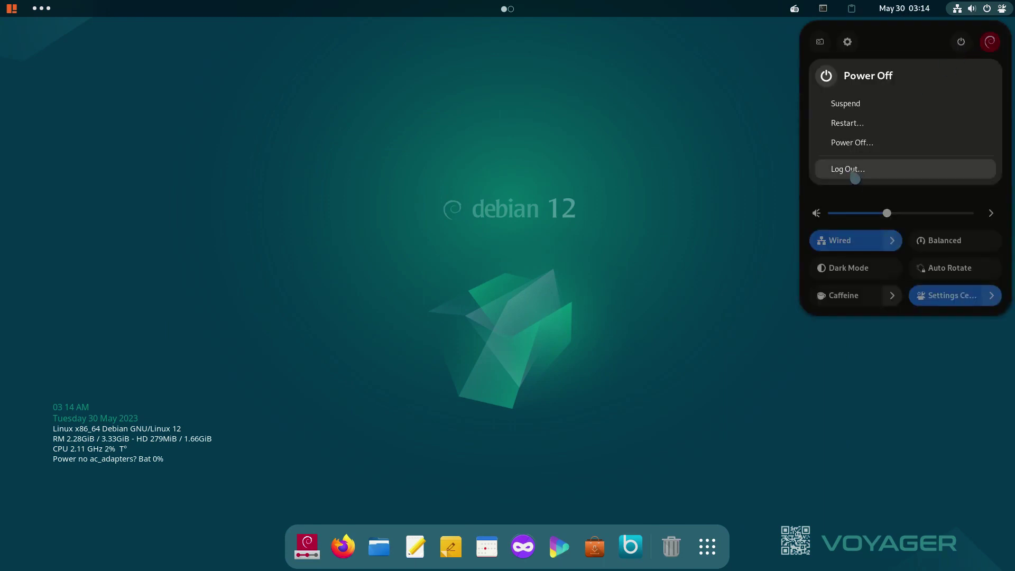
click(855, 177)
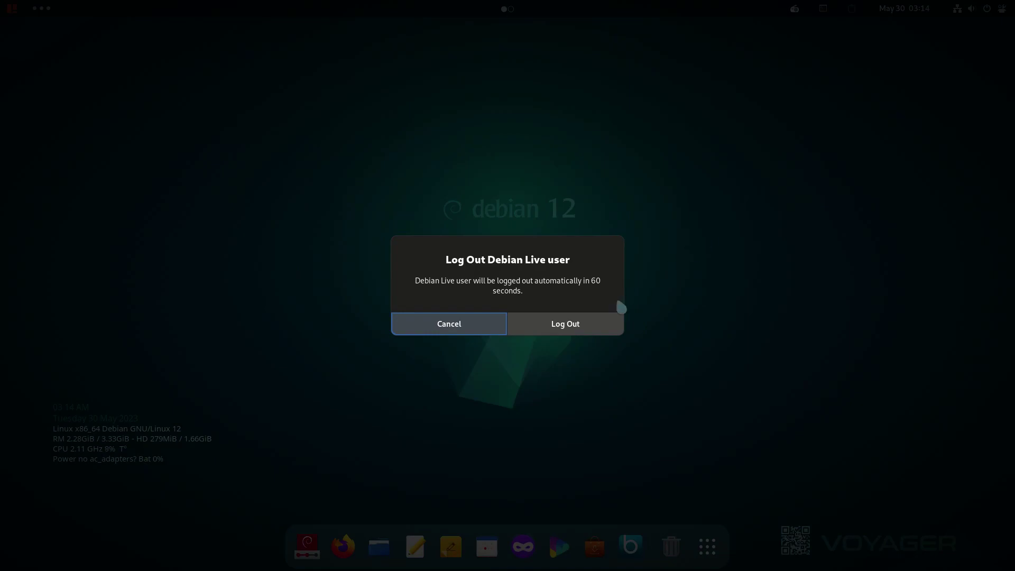
click(579, 327)
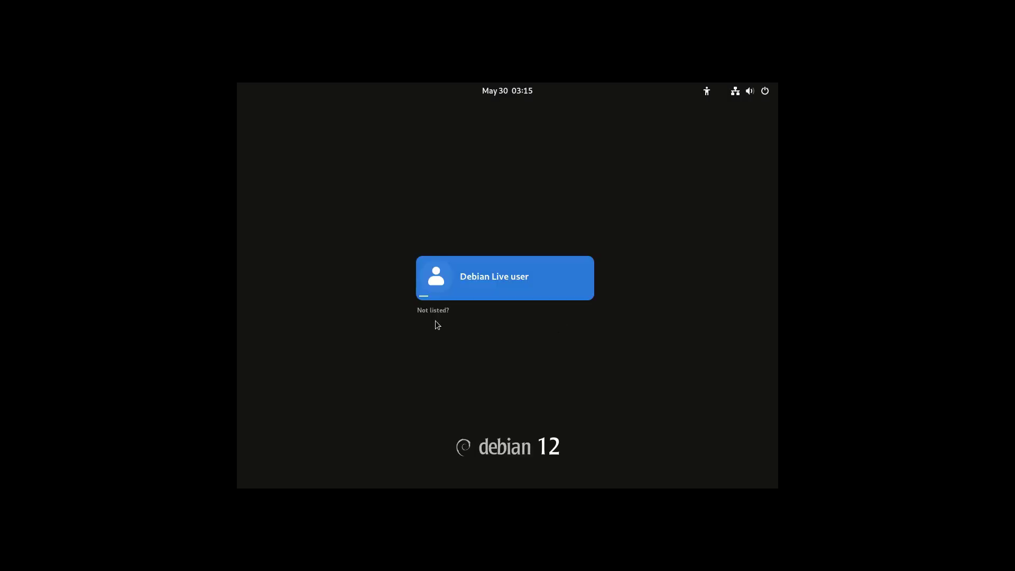
key(Return)
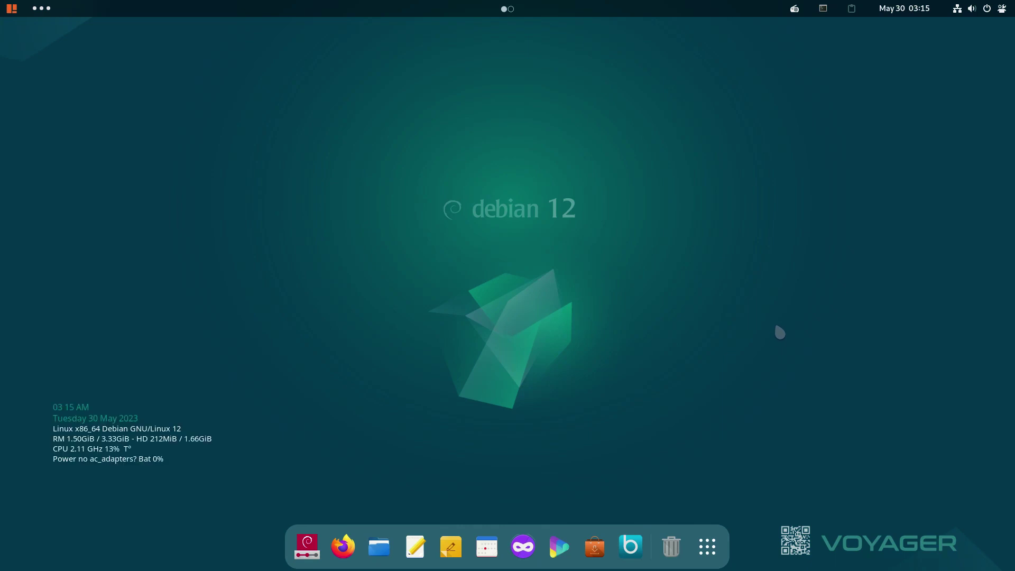
Step: Add a user named live in the Users settings, with the password set on first login, and close Settings
click(1002, 8)
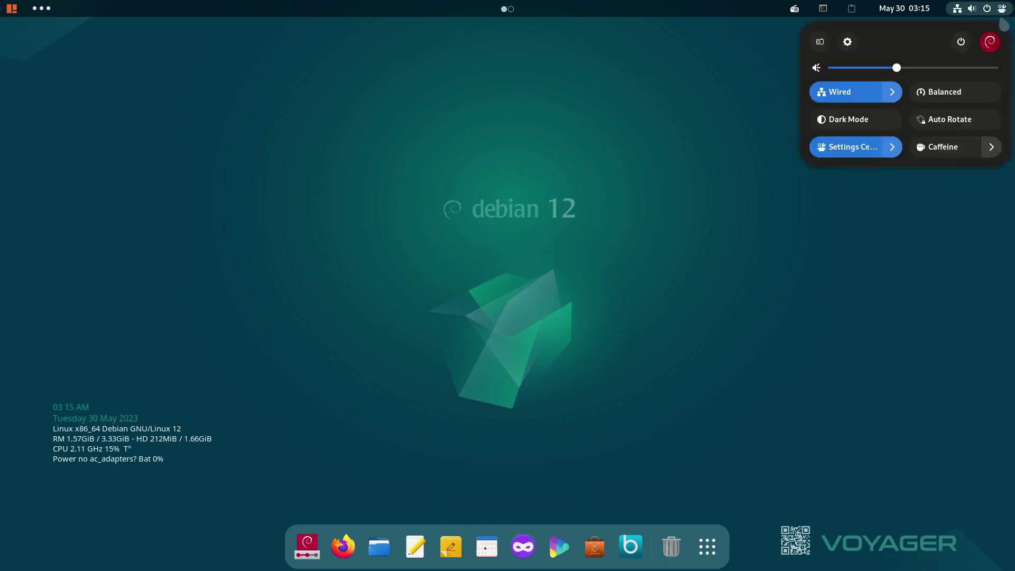
click(992, 48)
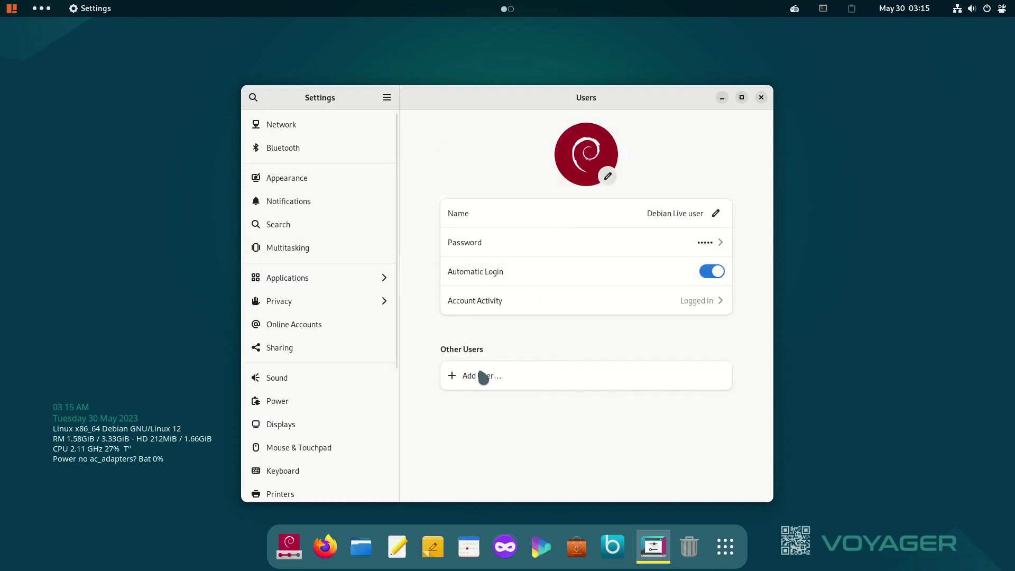
click(482, 377)
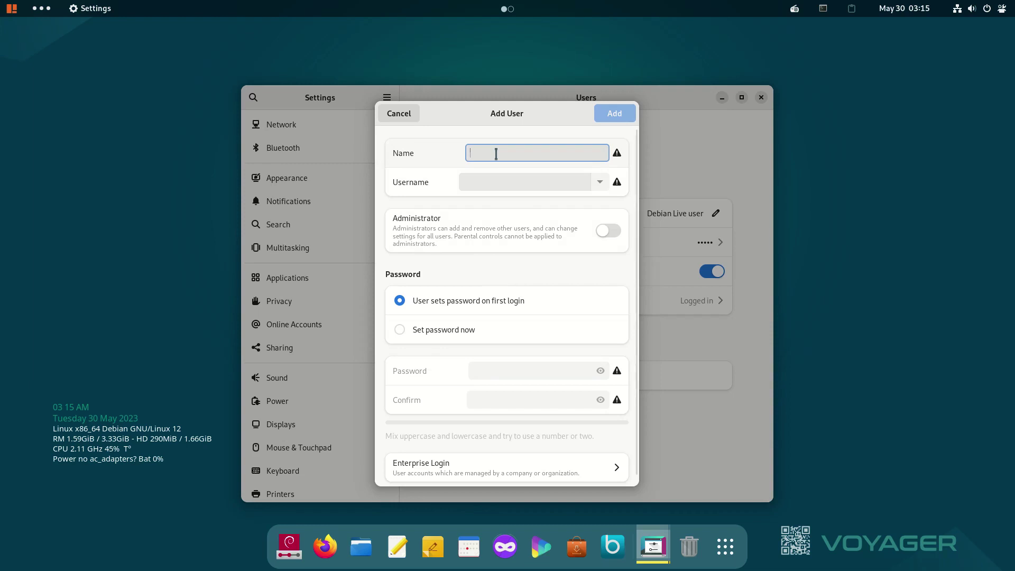
text(live)
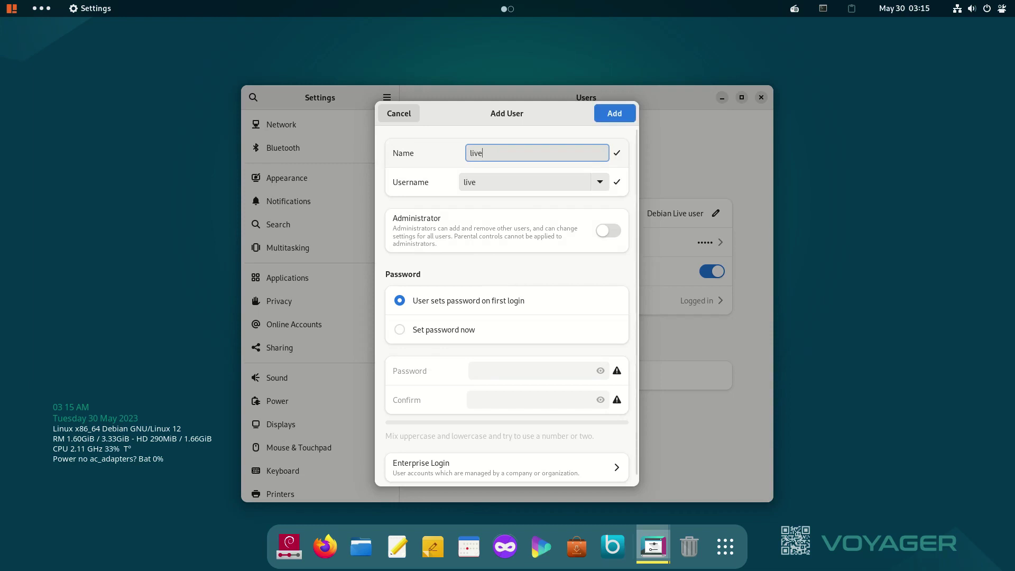
click(612, 122)
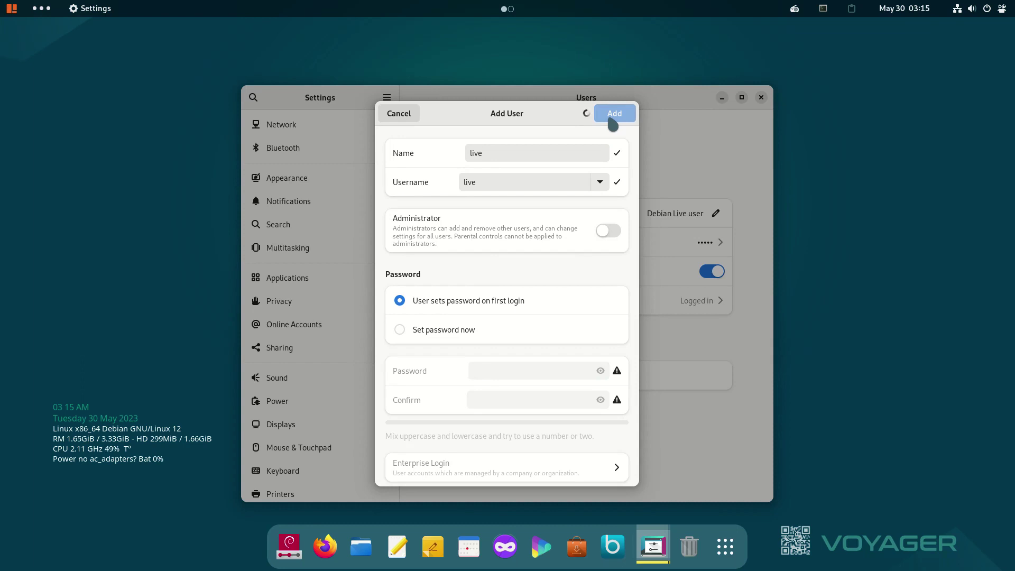
click(764, 100)
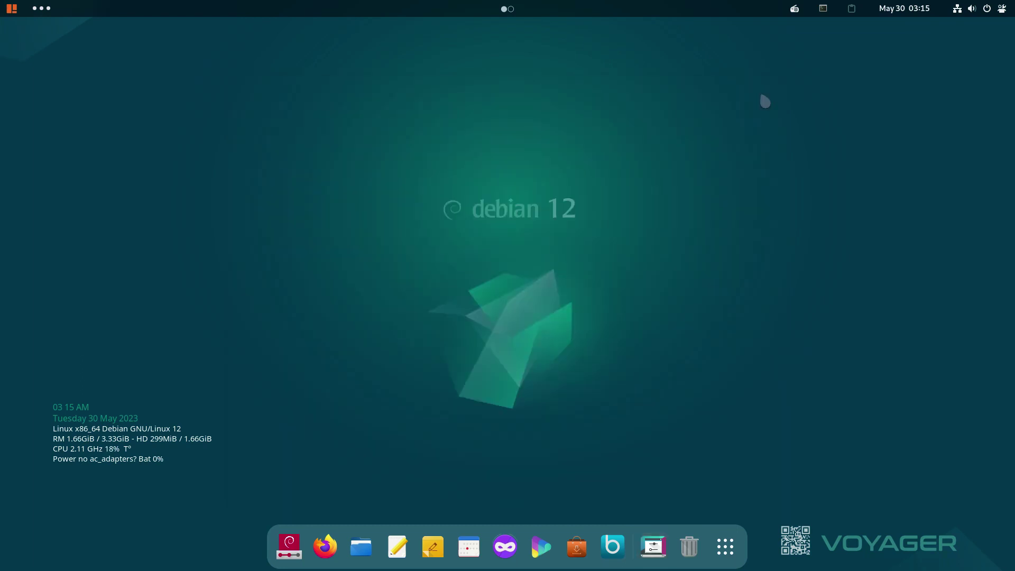
Step: Switch user, choose to log in with an unlisted account and select the Xfce Session
click(1004, 18)
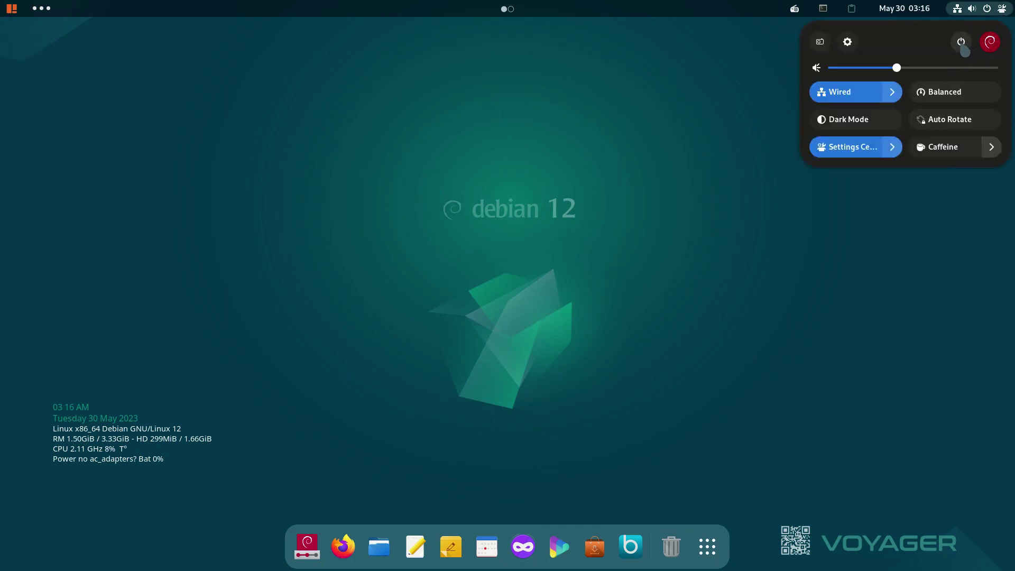
click(961, 42)
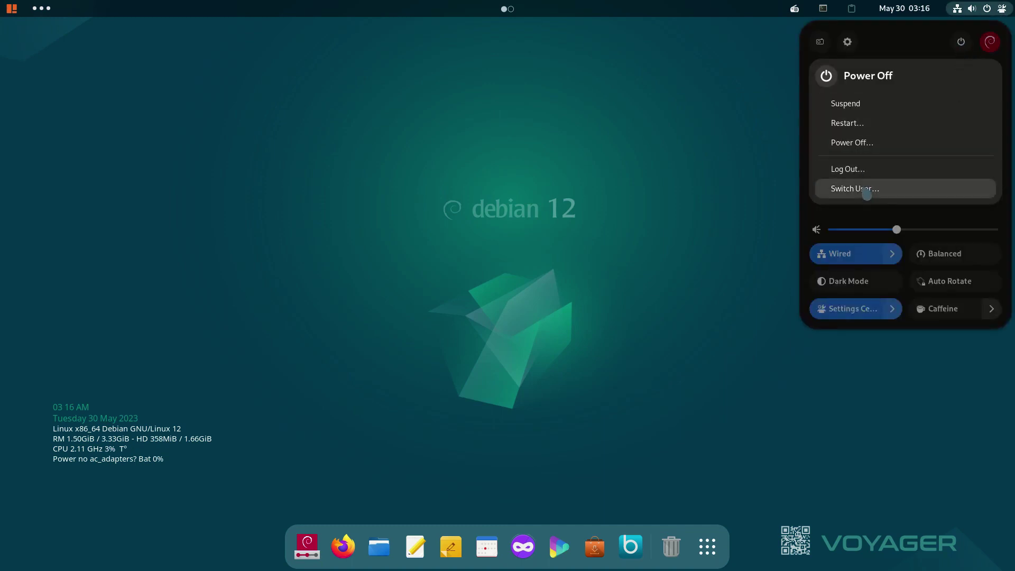
click(867, 193)
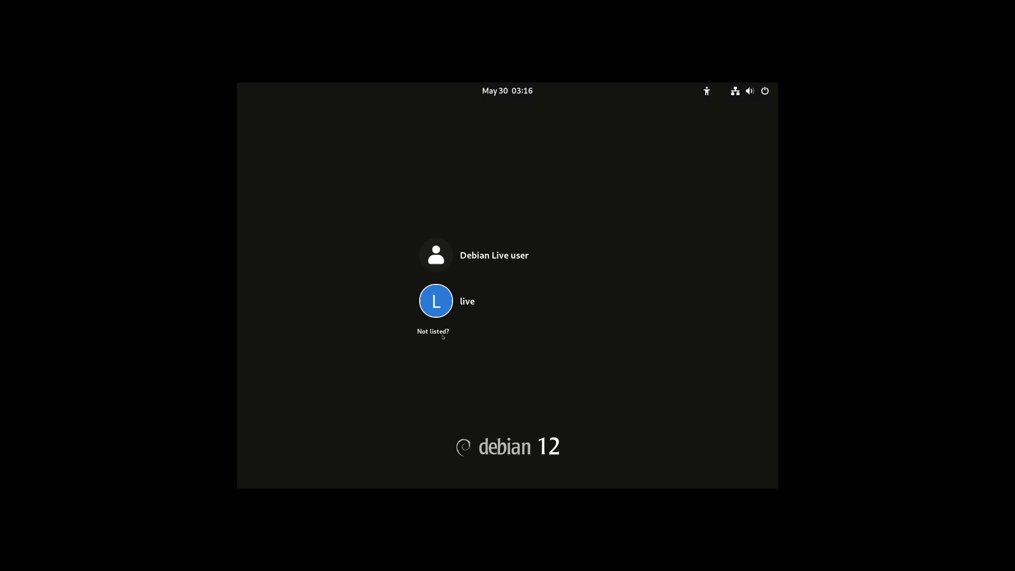
click(442, 334)
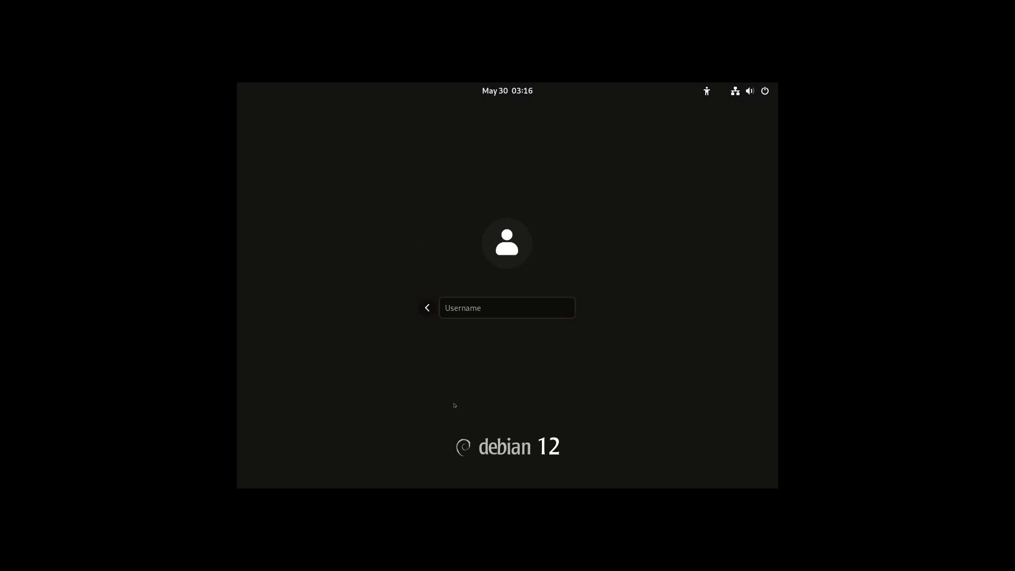
click(751, 464)
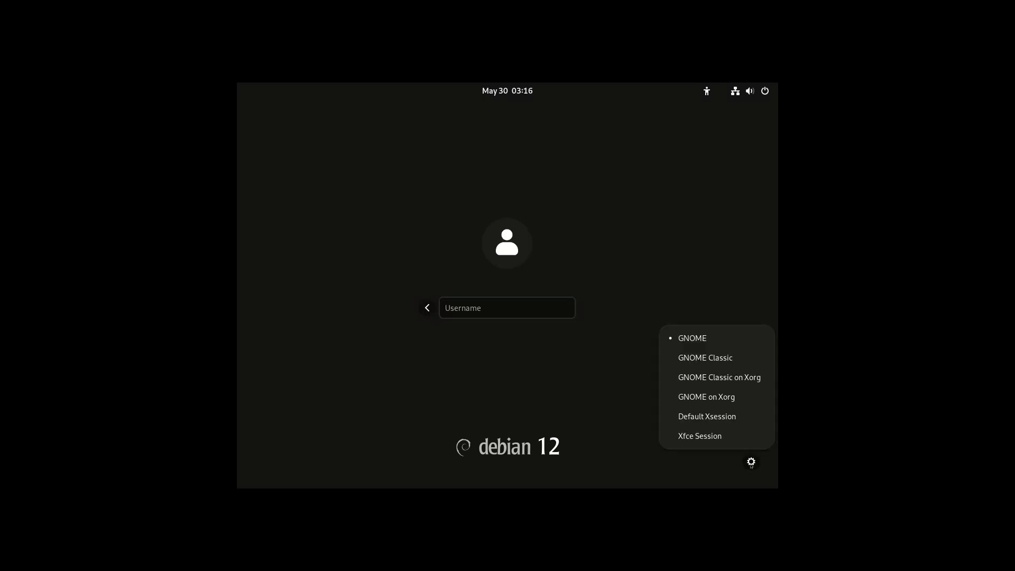
click(701, 435)
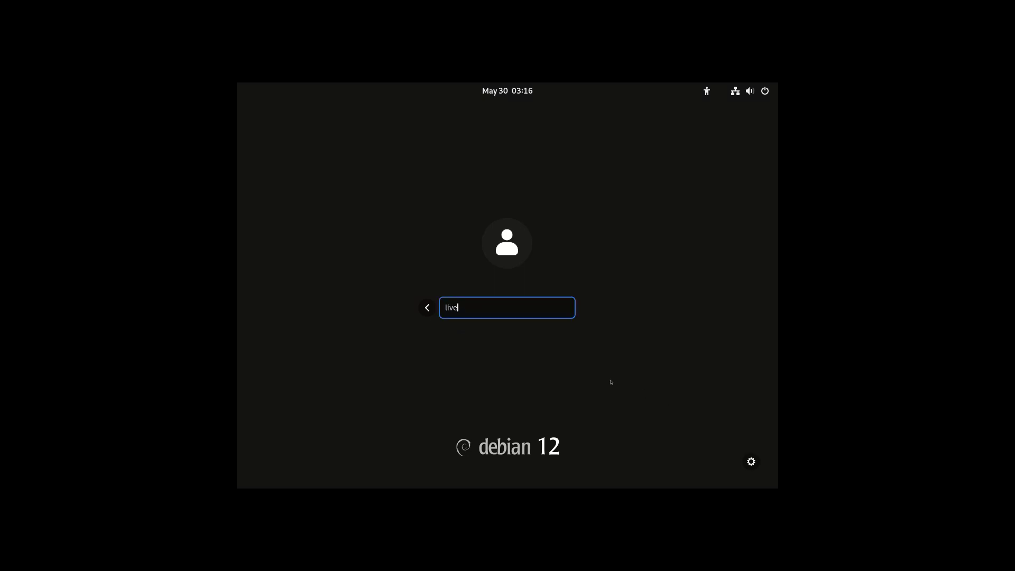
Step: Log in to the Xfce session with the username live and the account password
text(live)
key(Return)
text(l)
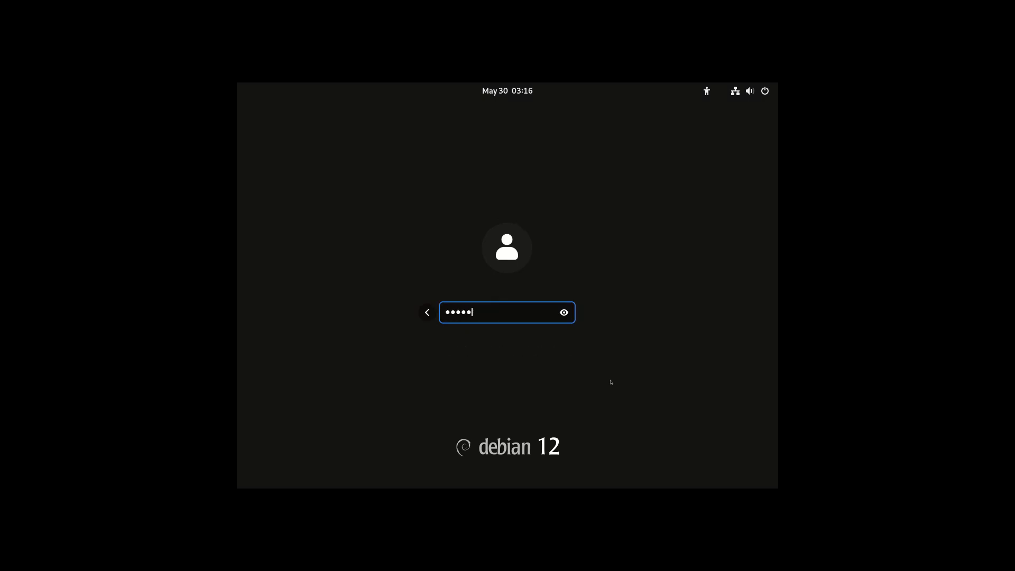
key(Return)
text(p)
key(Return)
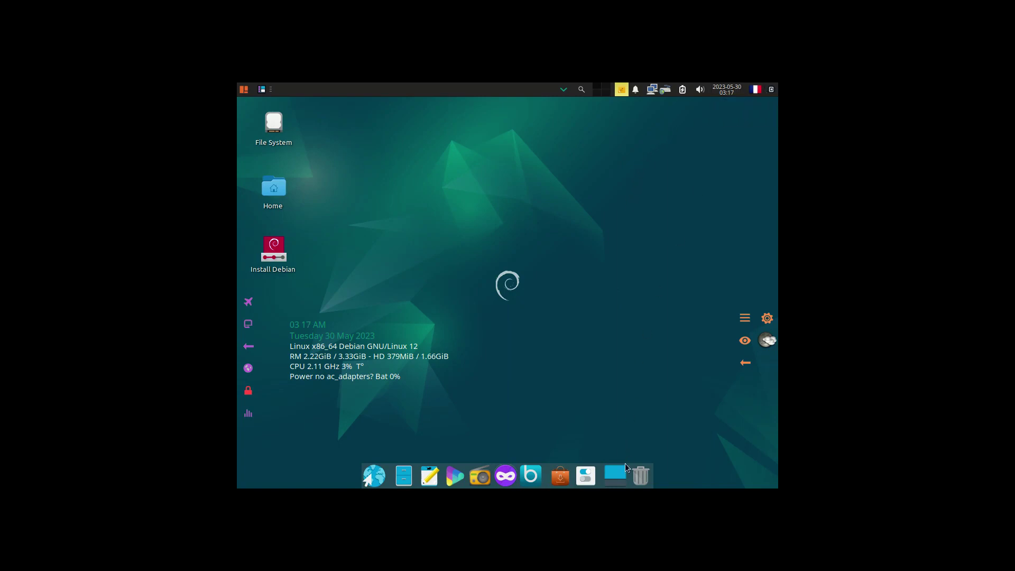
Step: Look through the menu, icon and background options of the Xfce Desktop settings and return to all settings
click(586, 476)
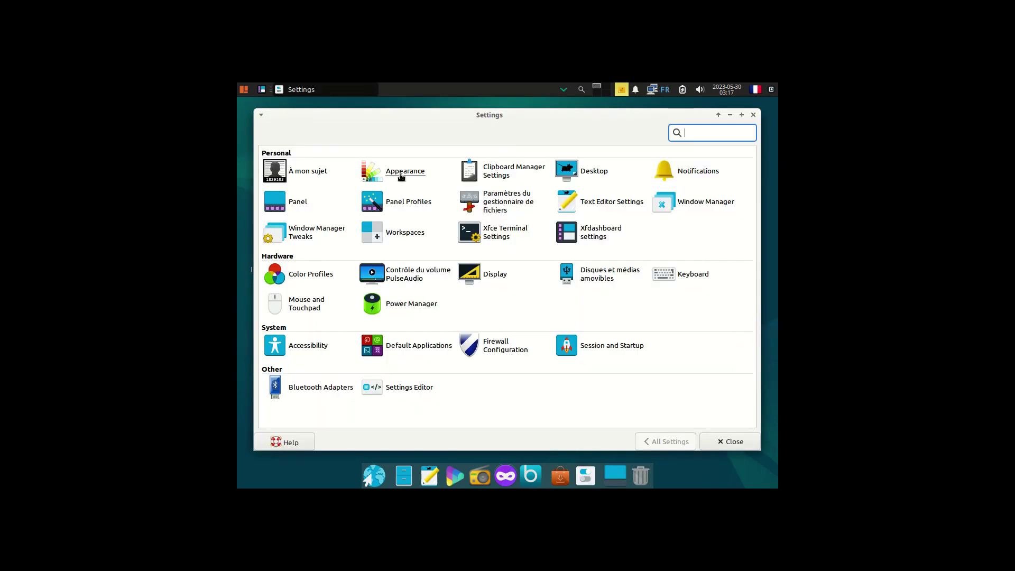
click(595, 172)
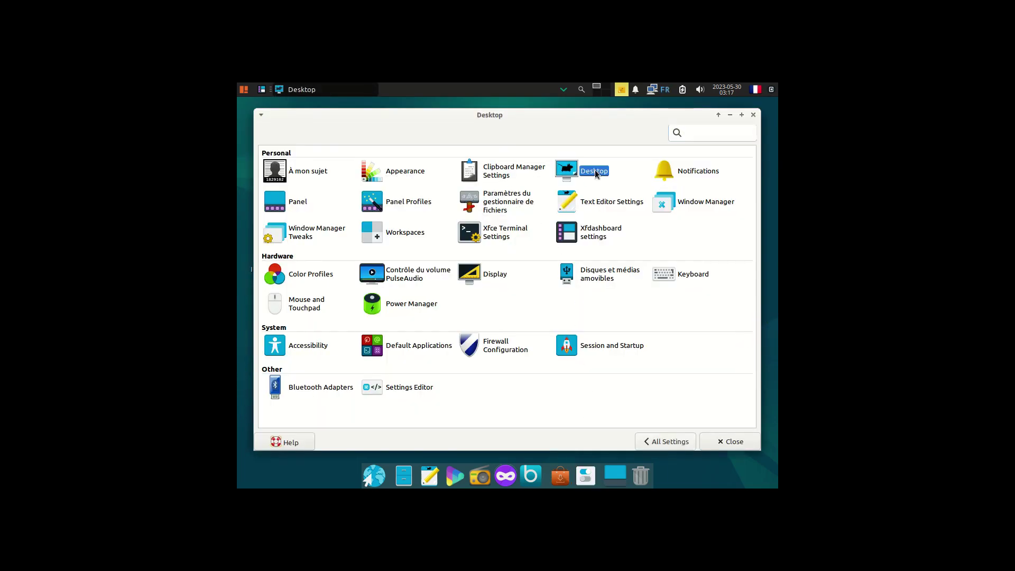
click(341, 139)
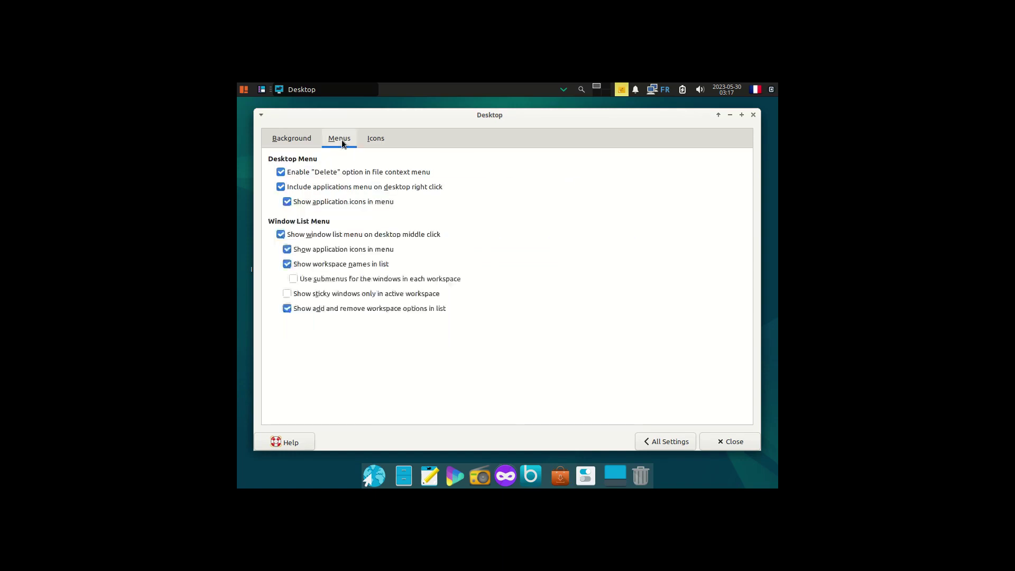
click(376, 139)
click(293, 139)
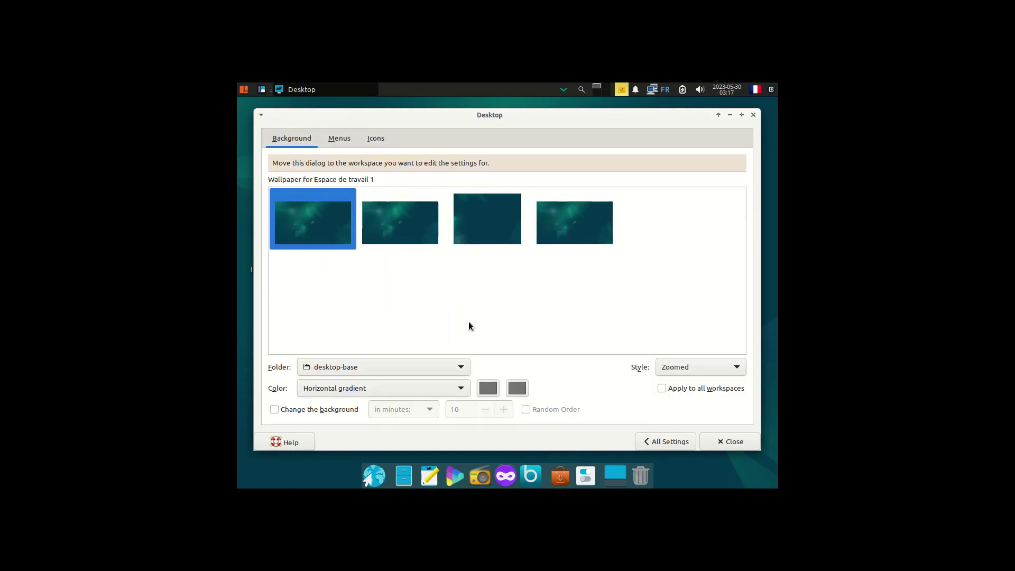
click(654, 441)
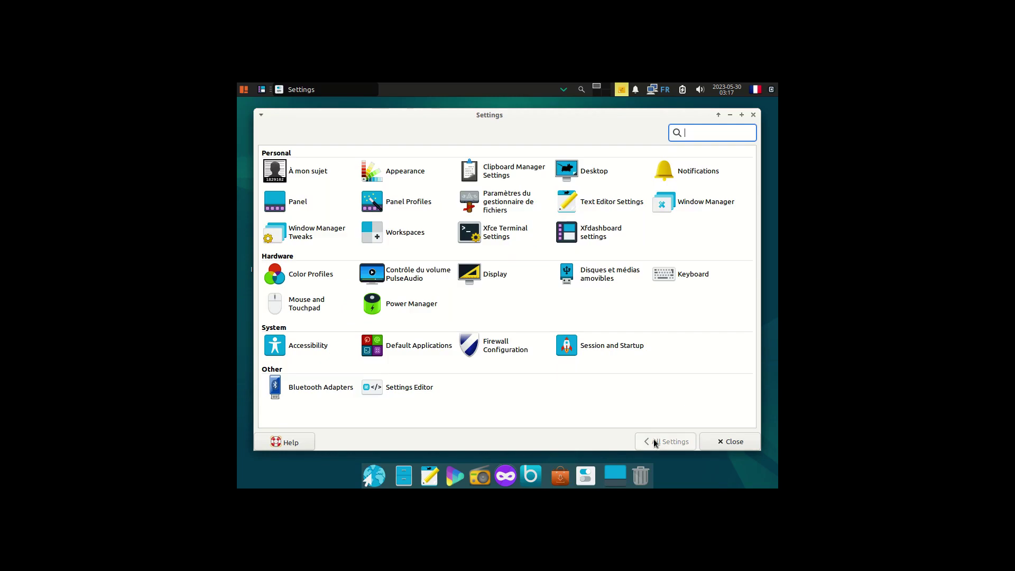
Step: Set the display resolution to 1920x1200, keep the new configuration and close the Display settings
click(494, 274)
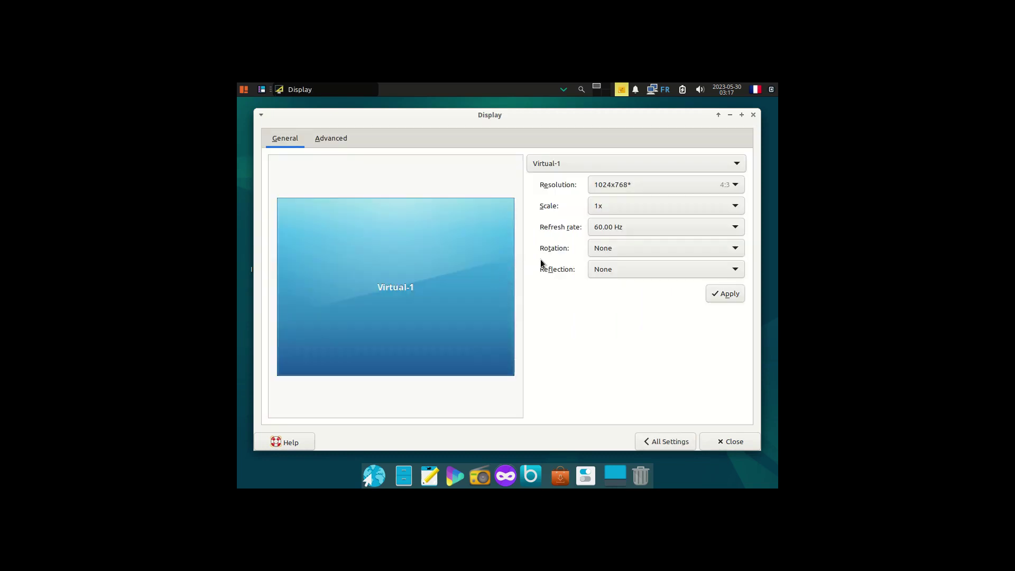
click(684, 185)
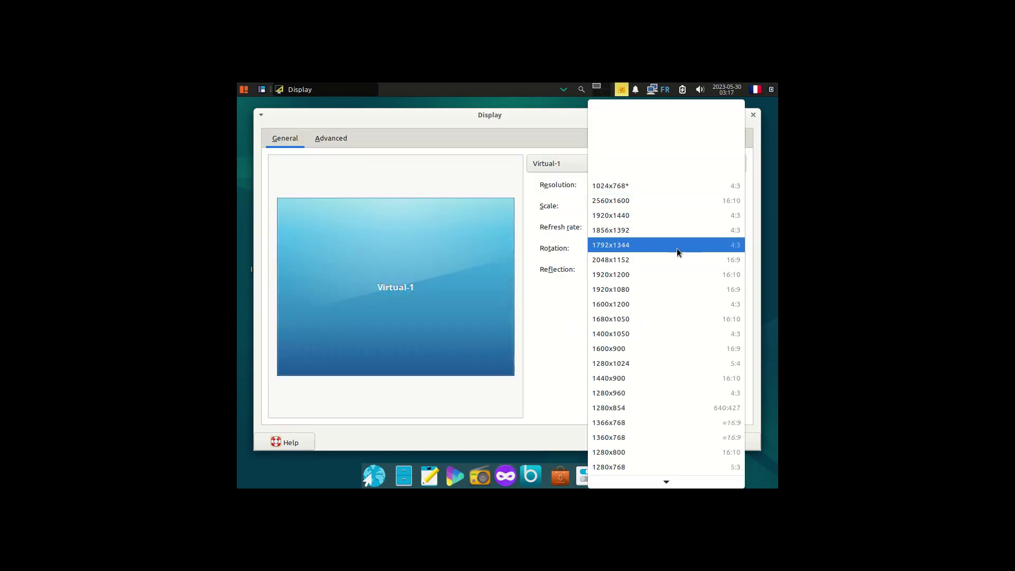
click(670, 279)
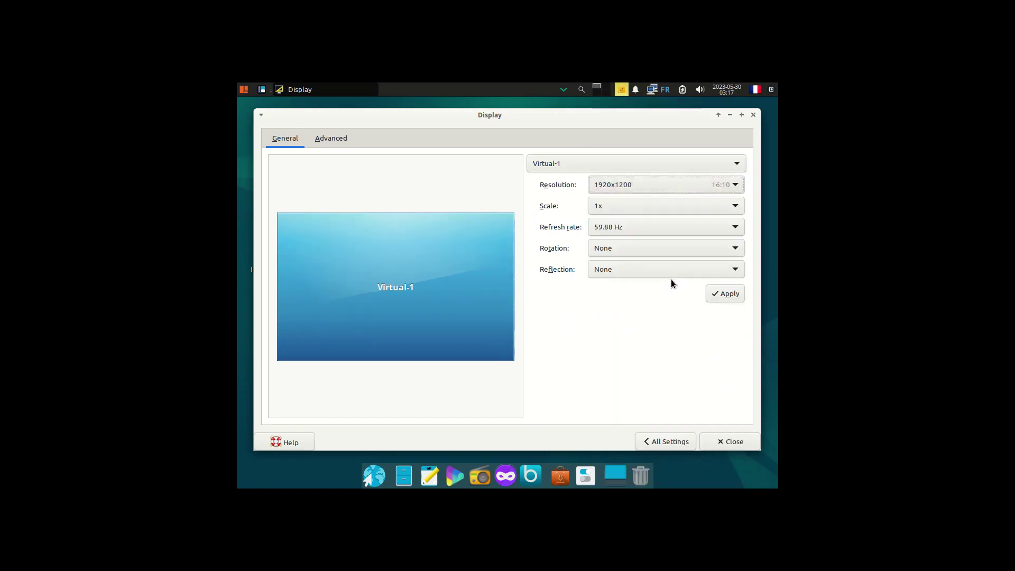
click(729, 295)
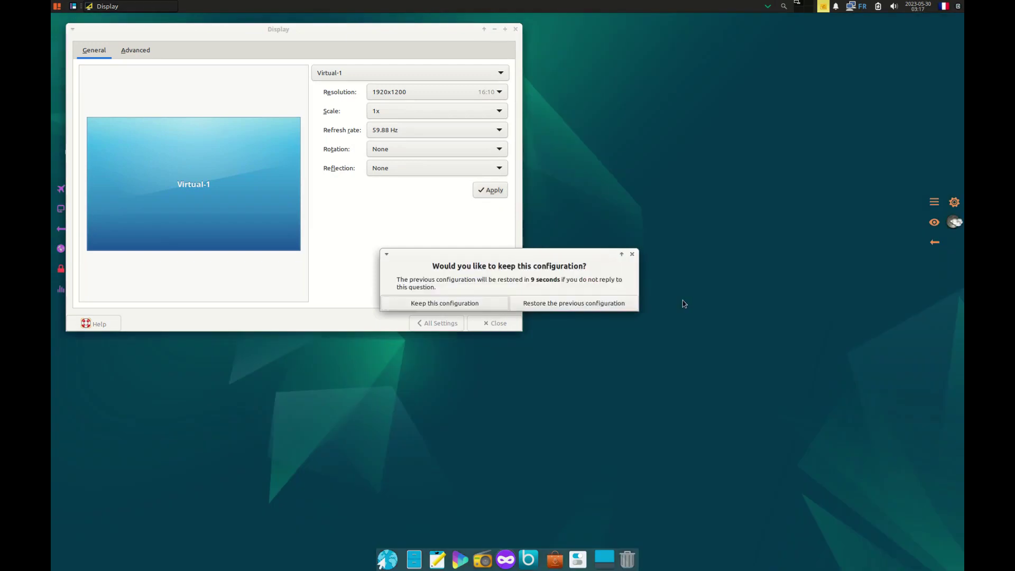
click(431, 310)
click(476, 324)
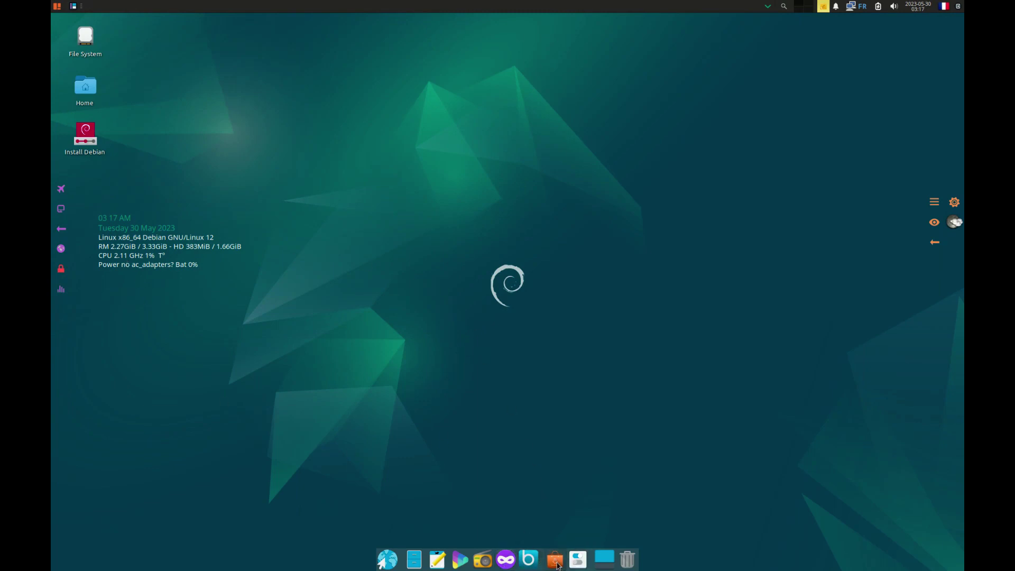
Step: Restart the Time Full White green widget from Conky Control's Base list and close Conky Control and the Voyager box
click(528, 561)
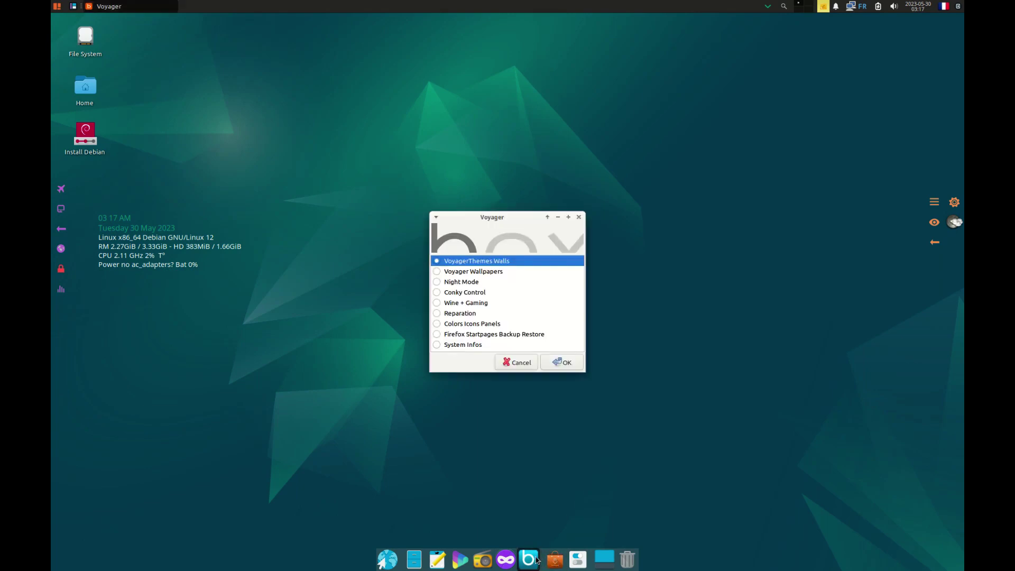
click(437, 296)
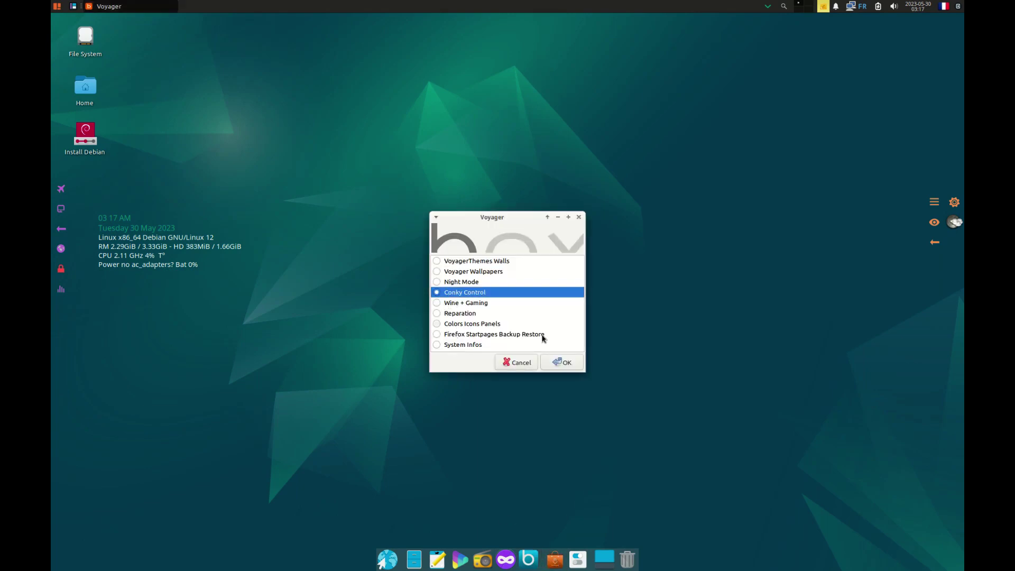
click(562, 360)
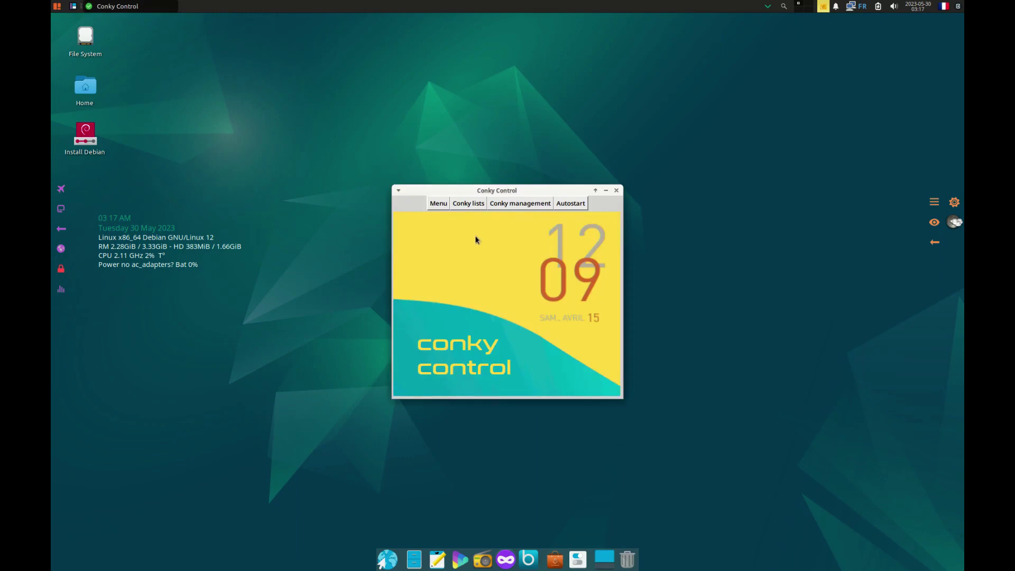
click(458, 209)
mouse_move(463, 227)
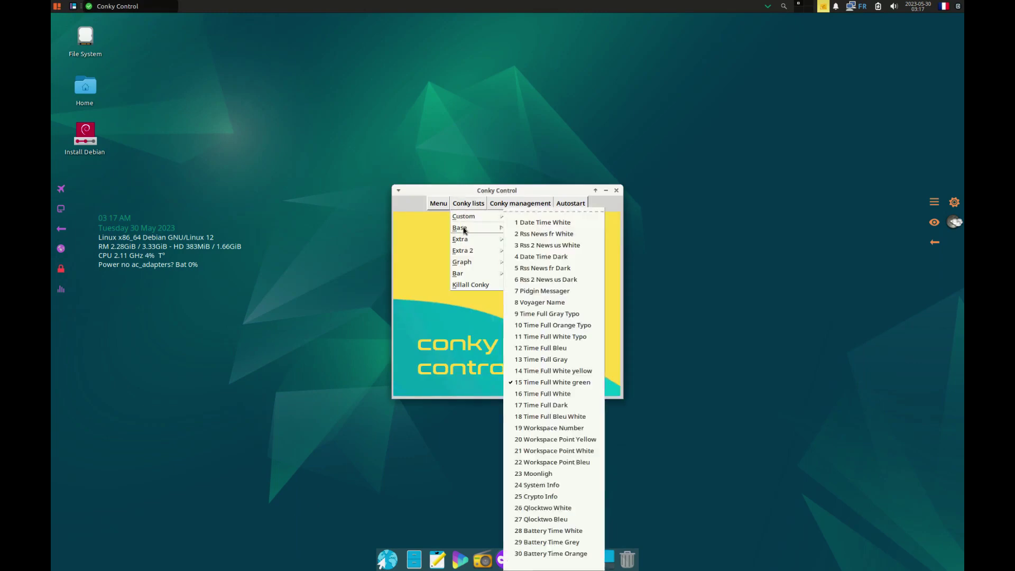
click(528, 211)
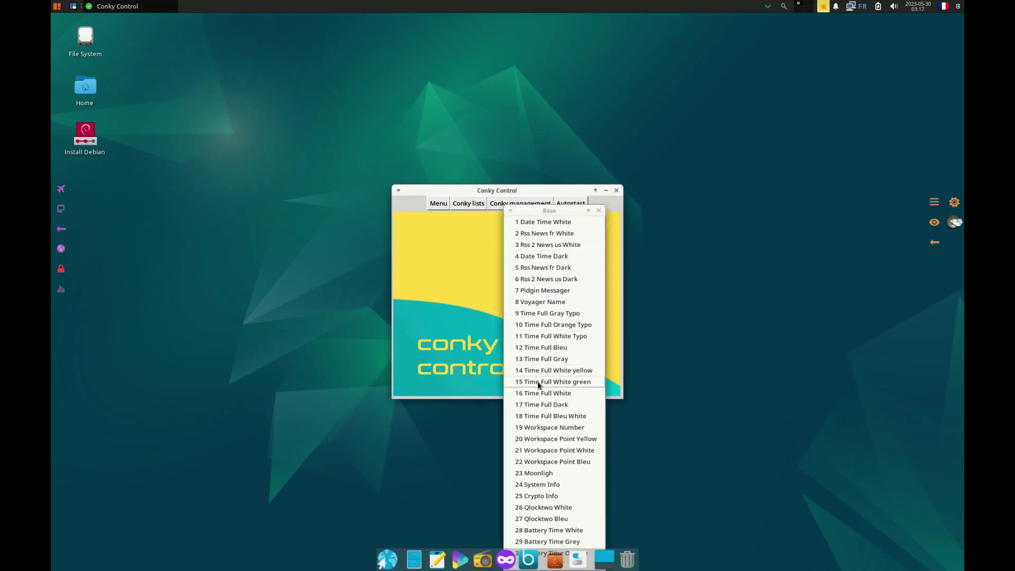
click(599, 211)
click(616, 191)
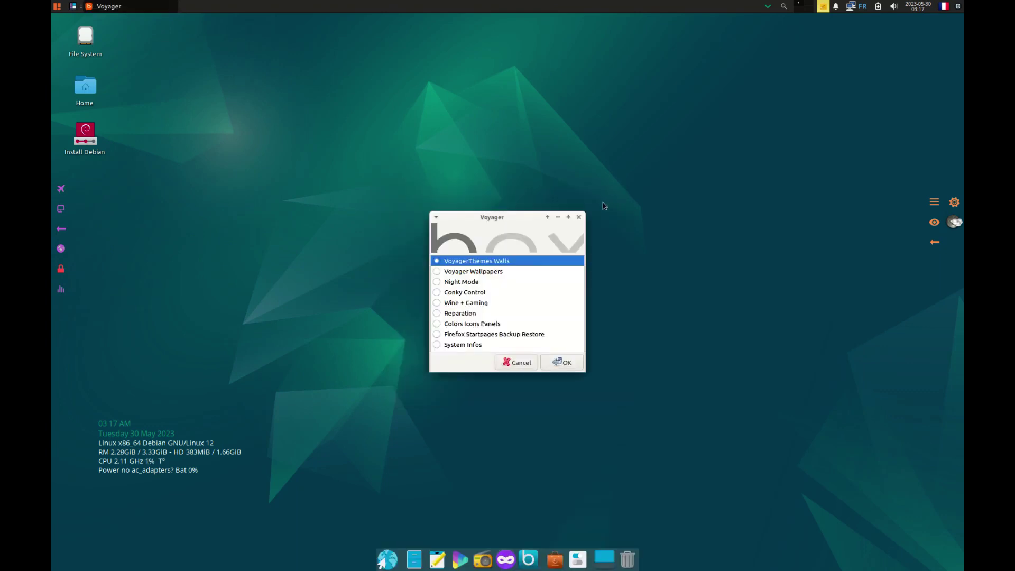
click(579, 216)
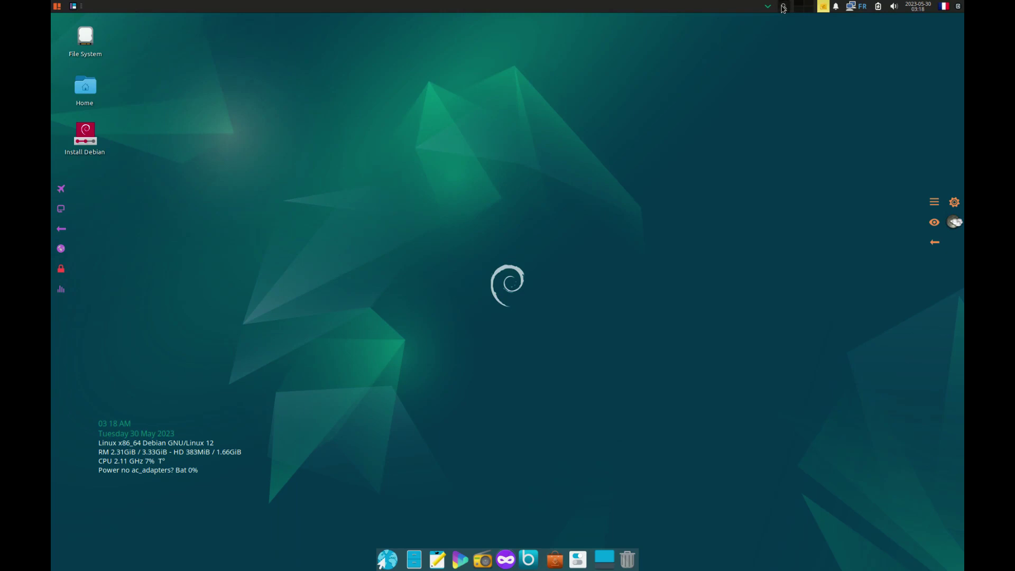
Step: Look over the panel's search, clock and volume items and the desktop menu, and close the Calendar
click(783, 8)
click(915, 10)
click(915, 10)
click(892, 7)
click(891, 9)
click(935, 205)
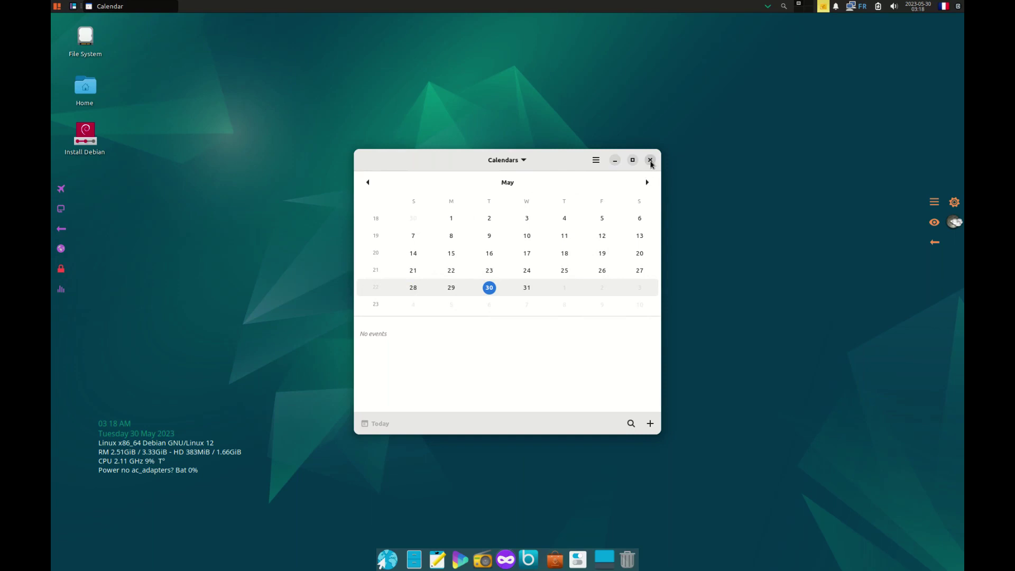
click(651, 160)
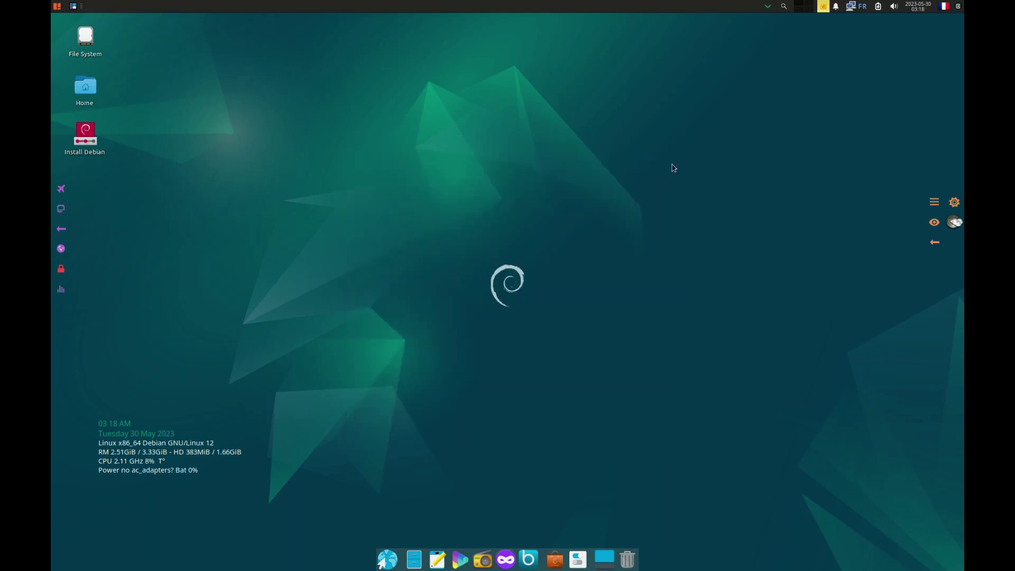
Step: Look at the settings, Voyager box and Weather Report launchers on the desktop, closing each window
click(955, 203)
click(935, 223)
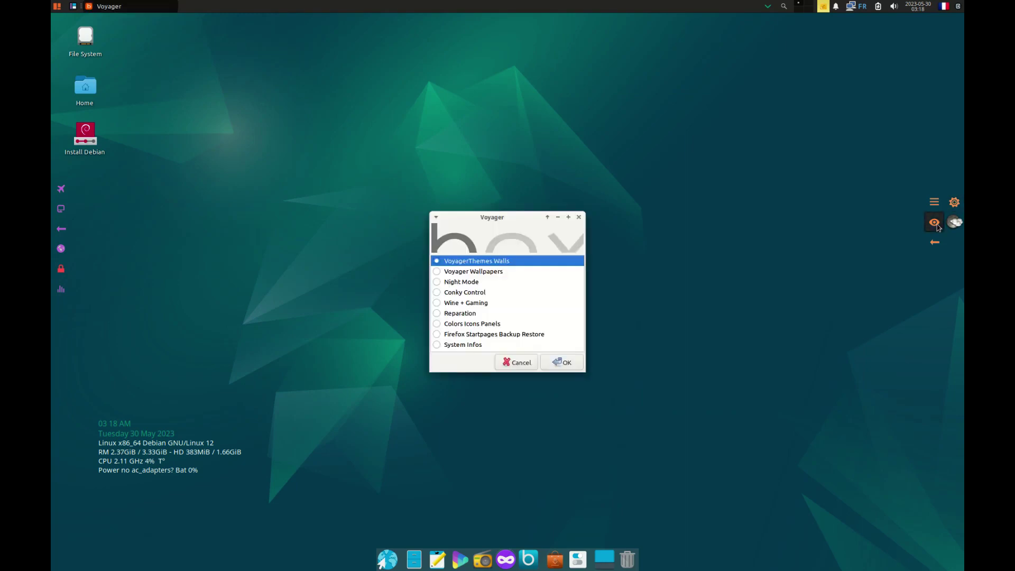
click(580, 217)
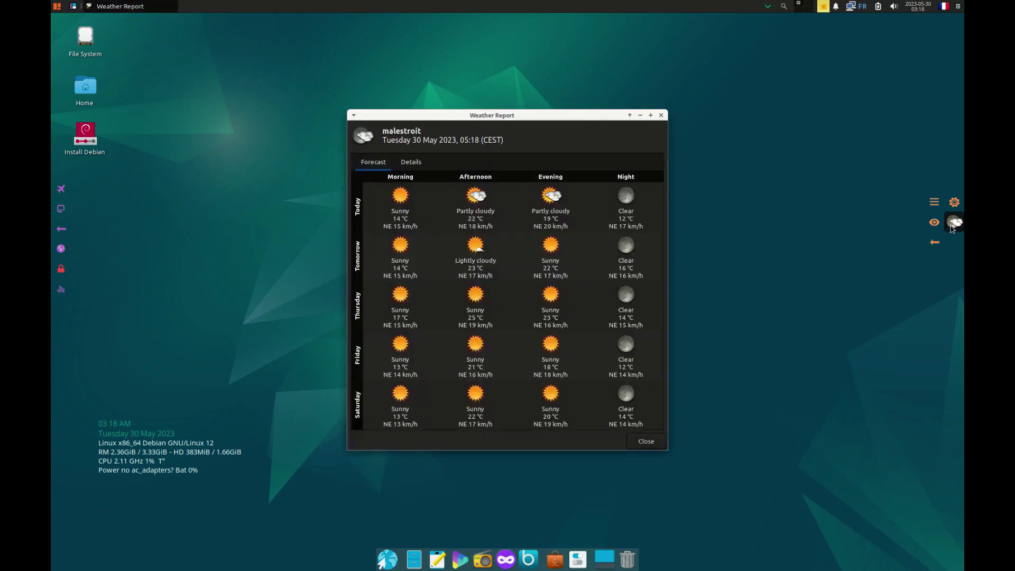
click(661, 115)
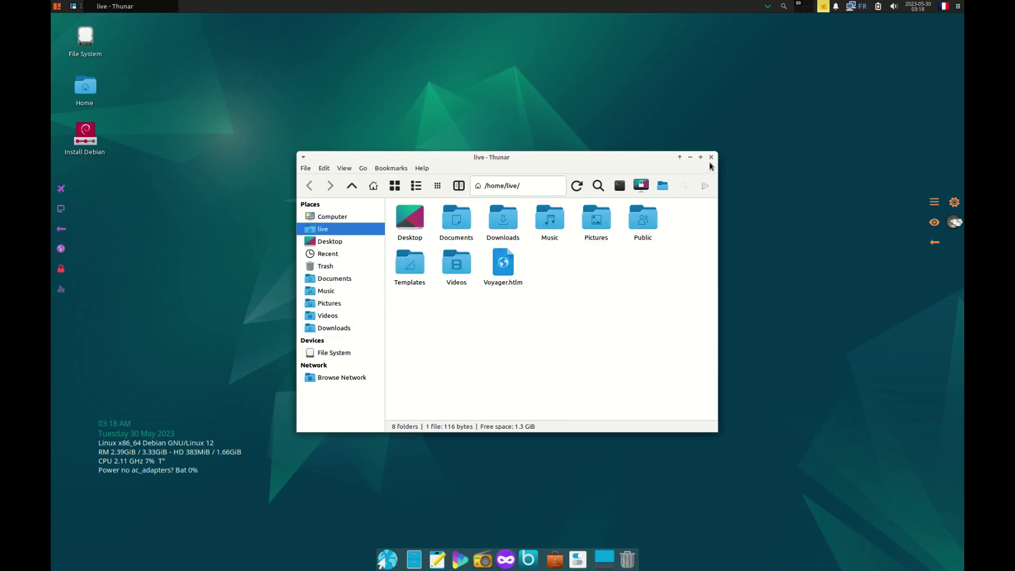
Step: Close the Thunar home folder window, open the Software store for a look and close it
click(711, 158)
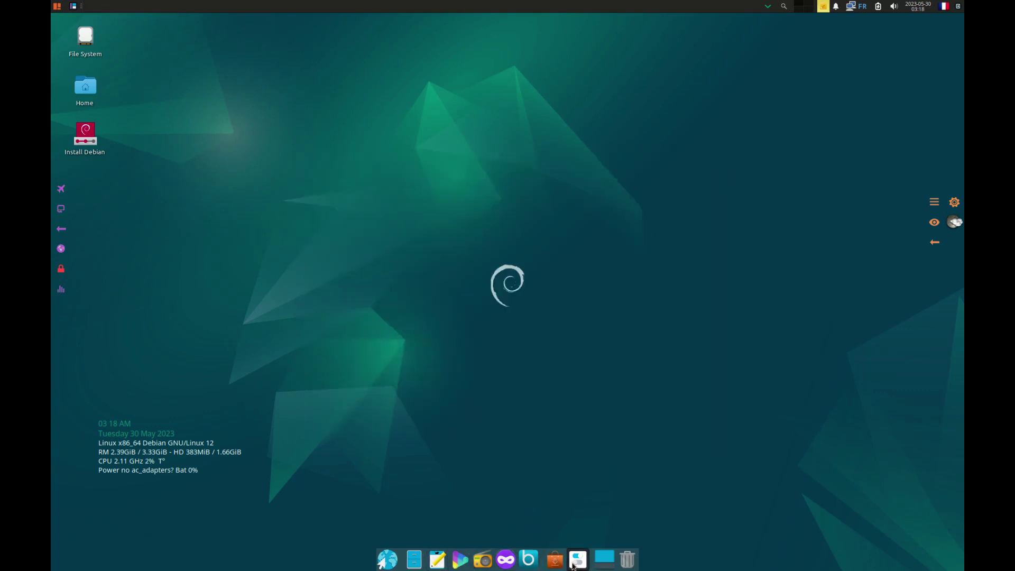
click(555, 561)
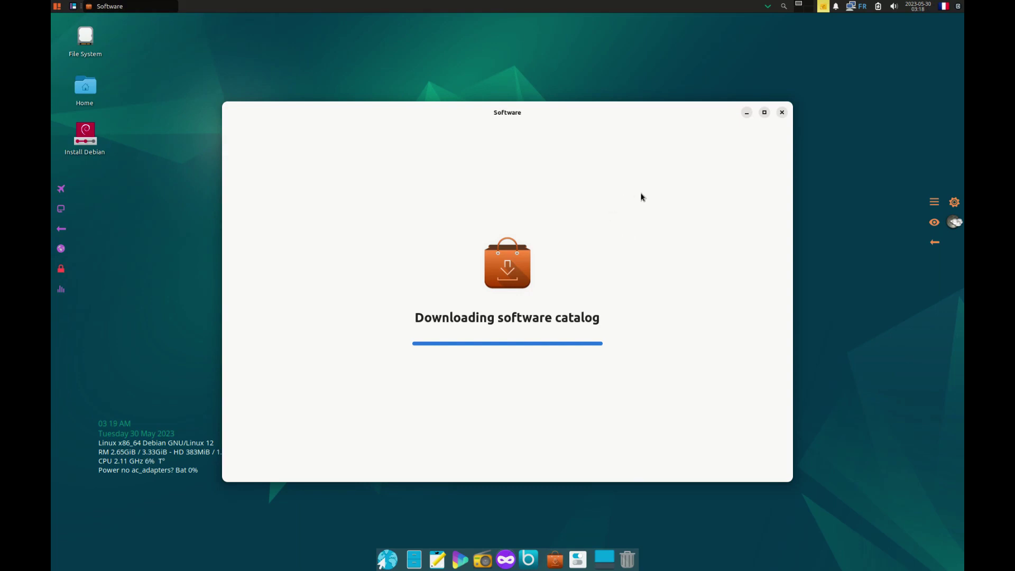
click(781, 112)
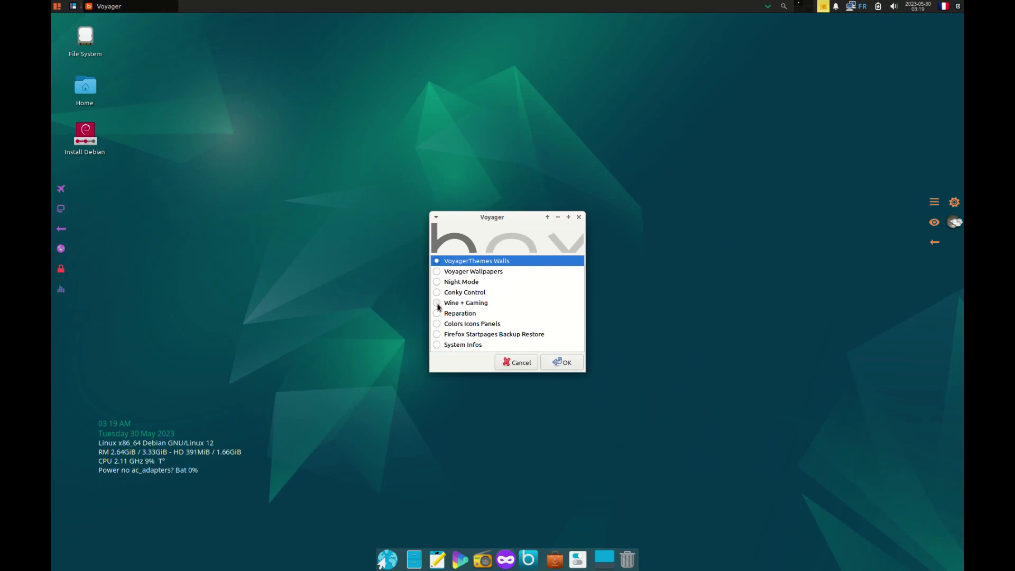
Step: Open Voyager Wallpapers from the Voyager box, browse the images in the Image Viewer and close it
click(437, 274)
click(561, 360)
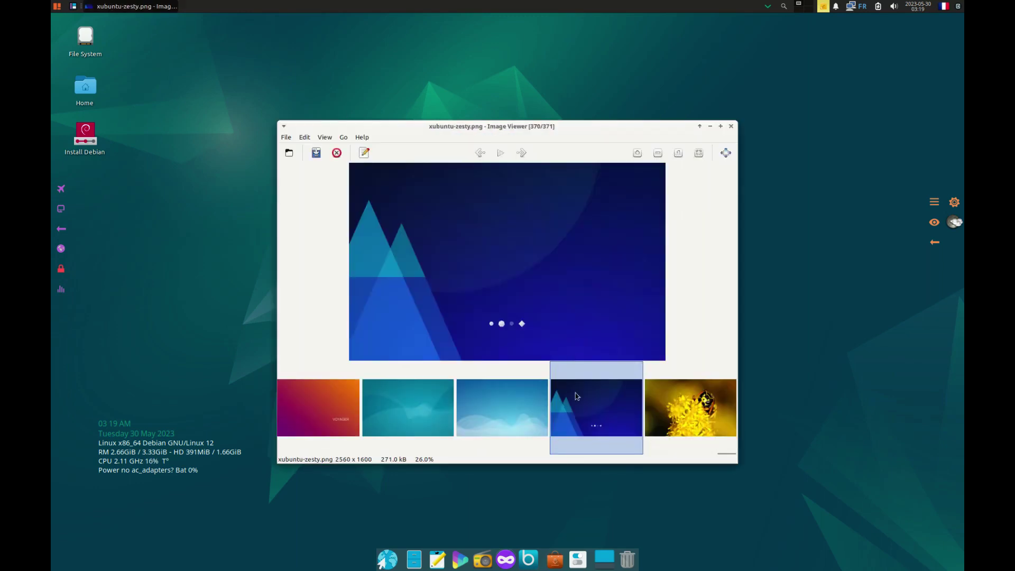
scroll(632, 426, up, 5)
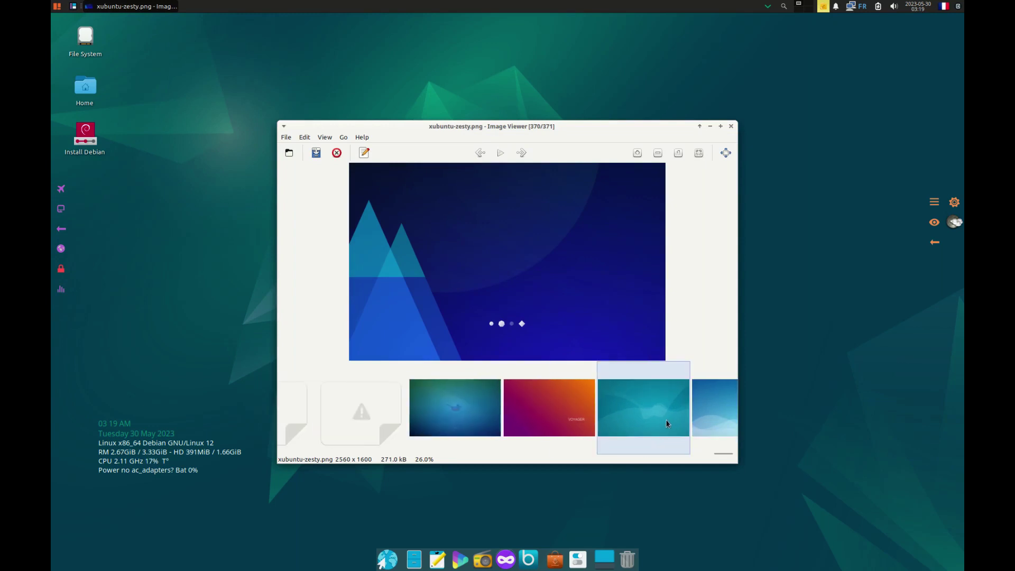
click(731, 127)
Step: Apply the Voyager 12 defaut theme from the Voyager themes and close the theme chooser and the Voyager box
click(566, 362)
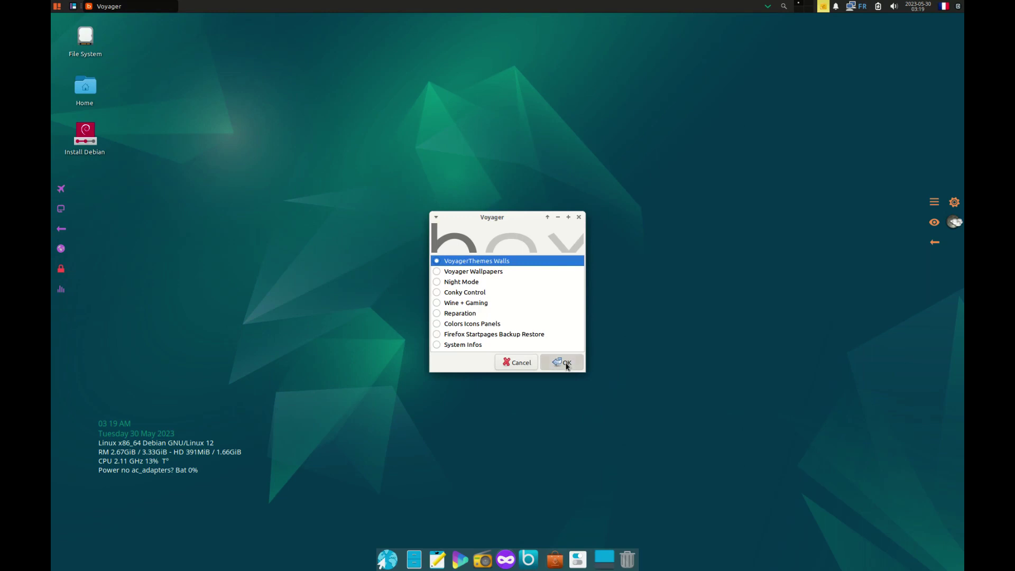
click(601, 355)
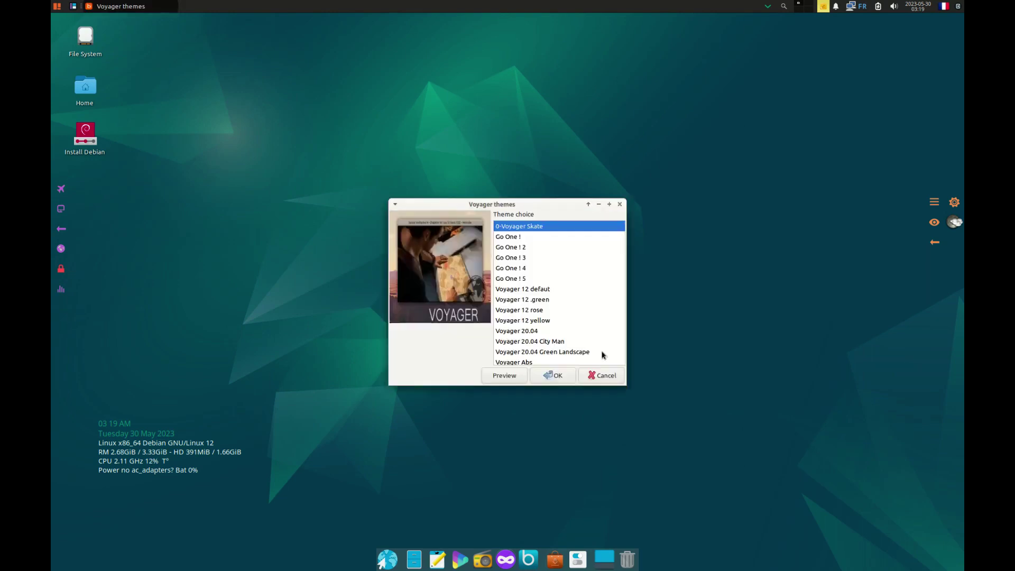
double_click(543, 290)
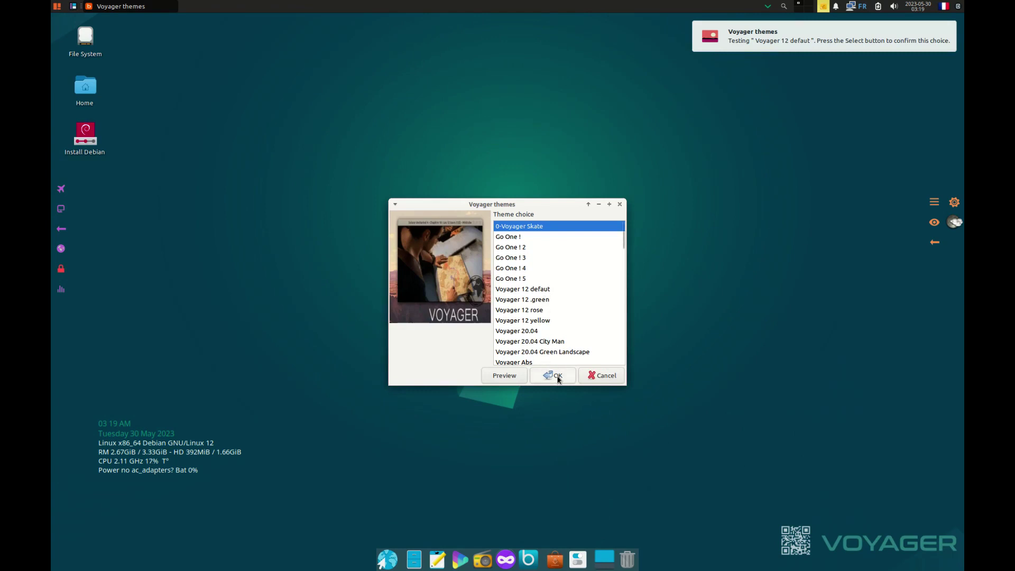
click(555, 376)
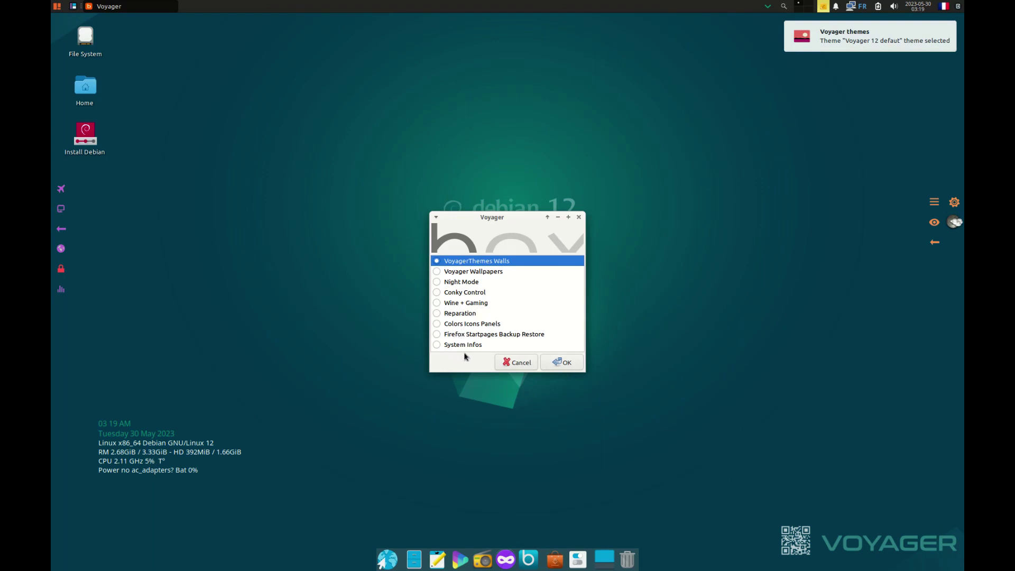
click(561, 363)
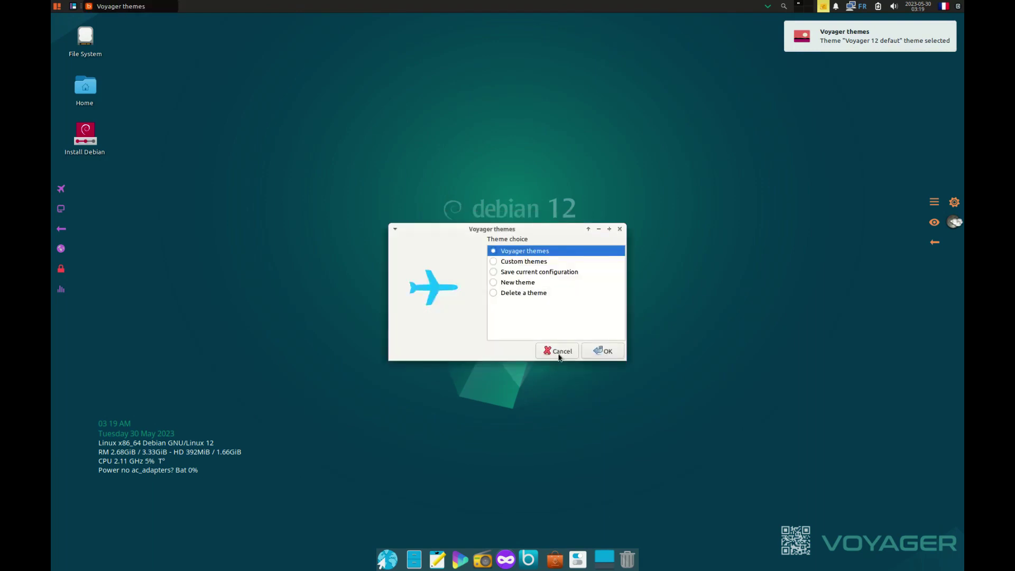
click(559, 352)
click(524, 364)
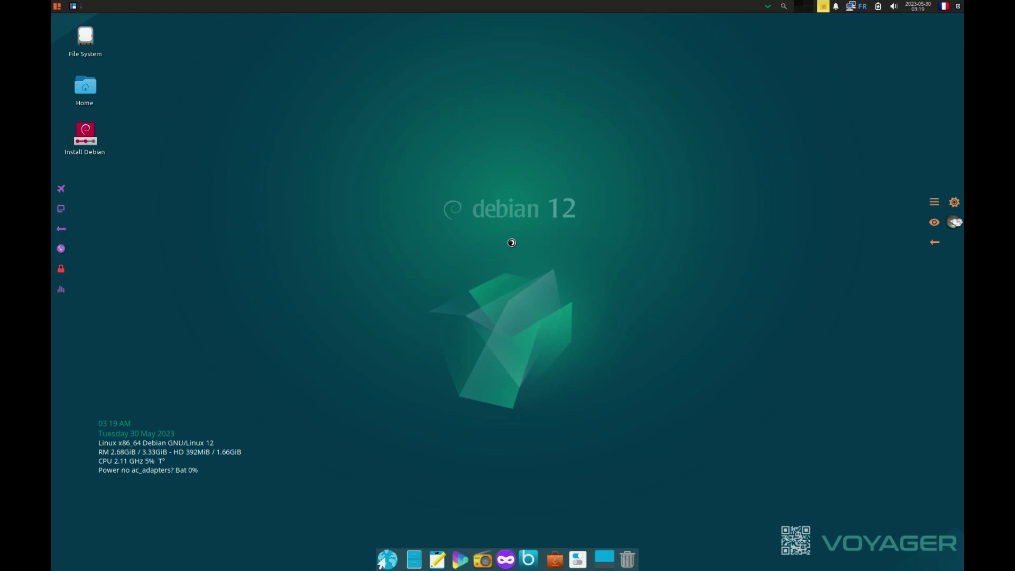
Step: View Firefox's welcome page and Privacy Notice, close the notice and quit the browser
click(655, 185)
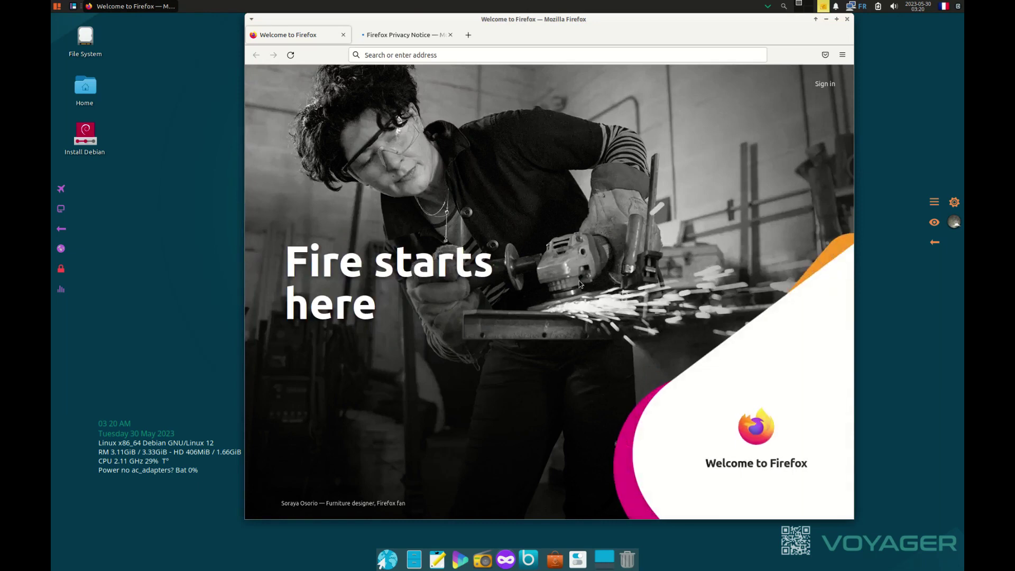
click(428, 40)
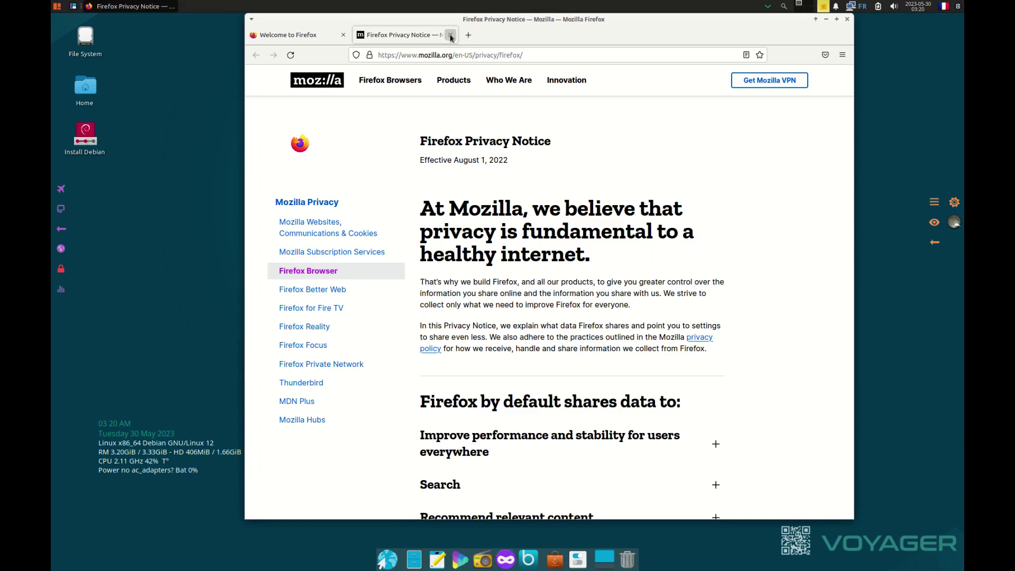
click(450, 35)
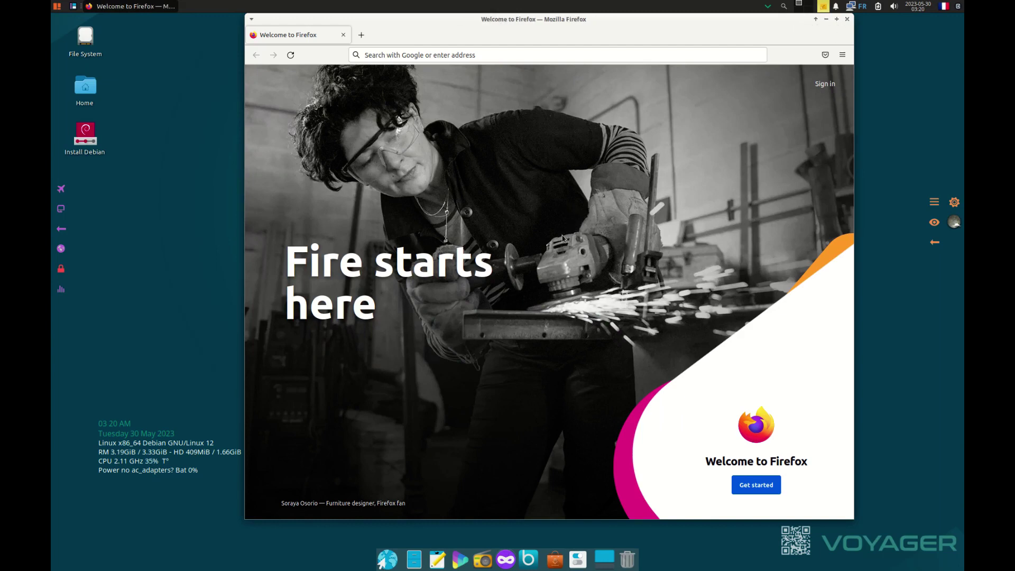
key(alt+F4)
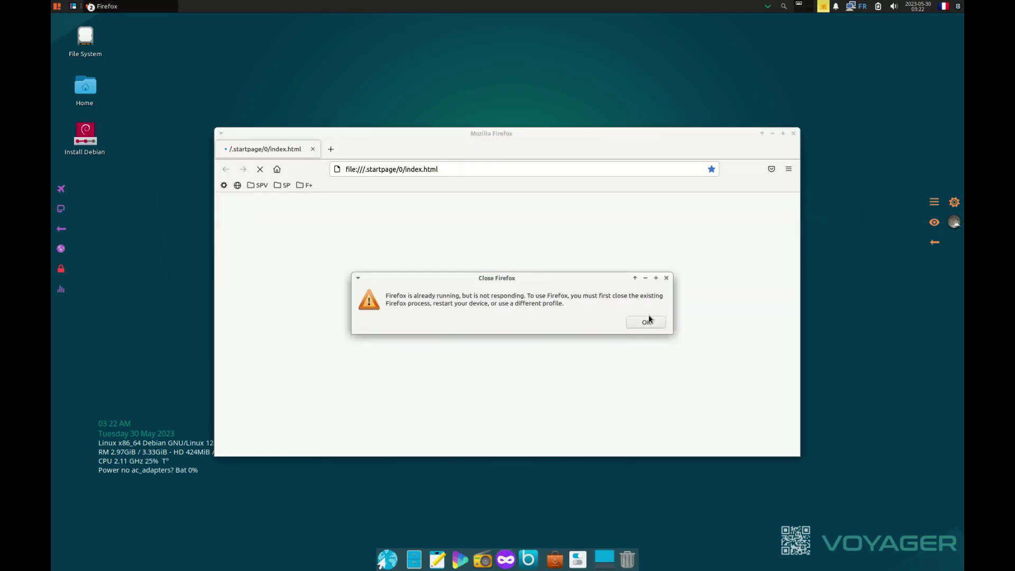
Step: Dismiss the Close Firefox message, load start page 2 from the SPV bookmarks and play its background video
click(649, 321)
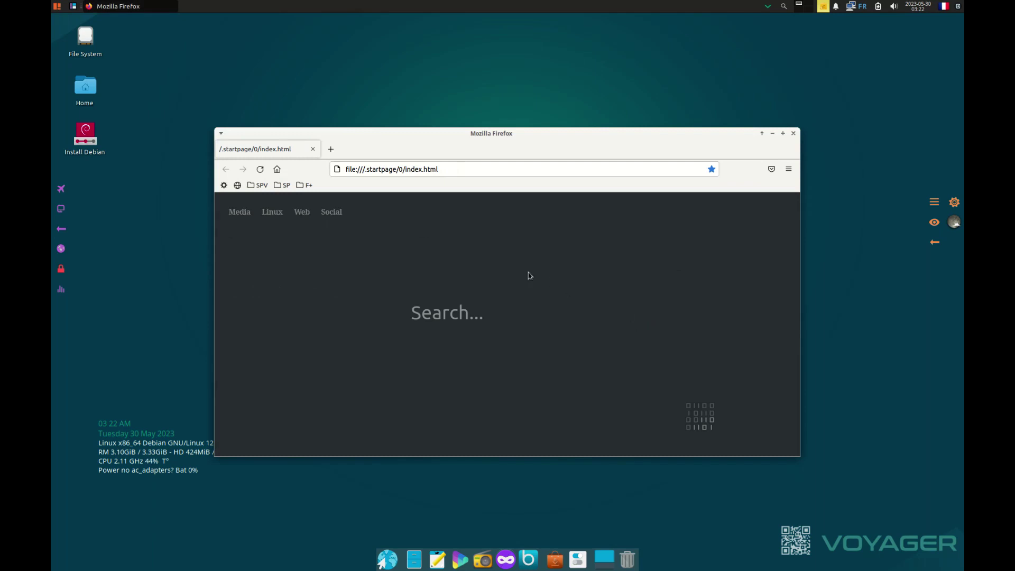
click(279, 189)
click(258, 185)
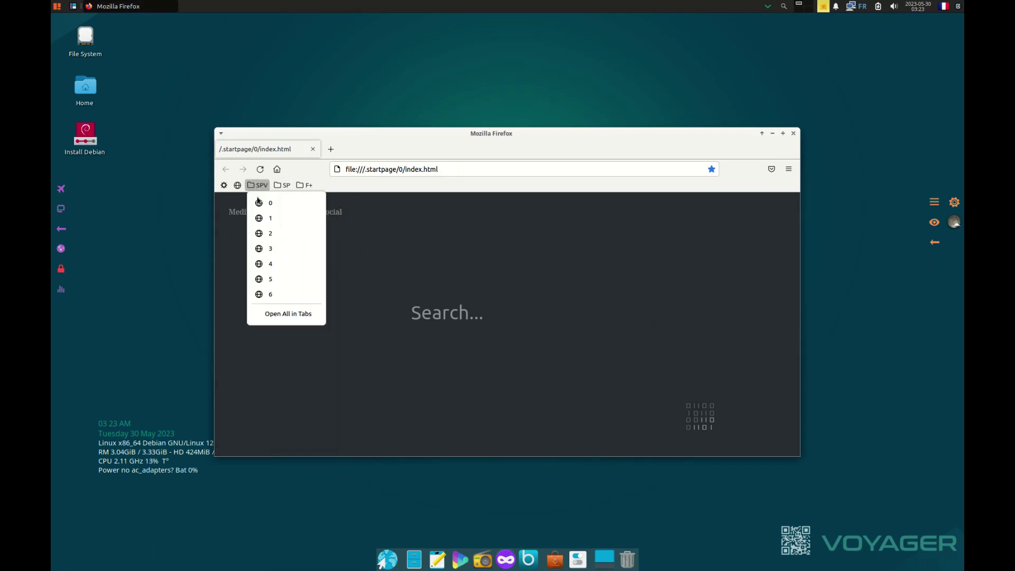
click(265, 239)
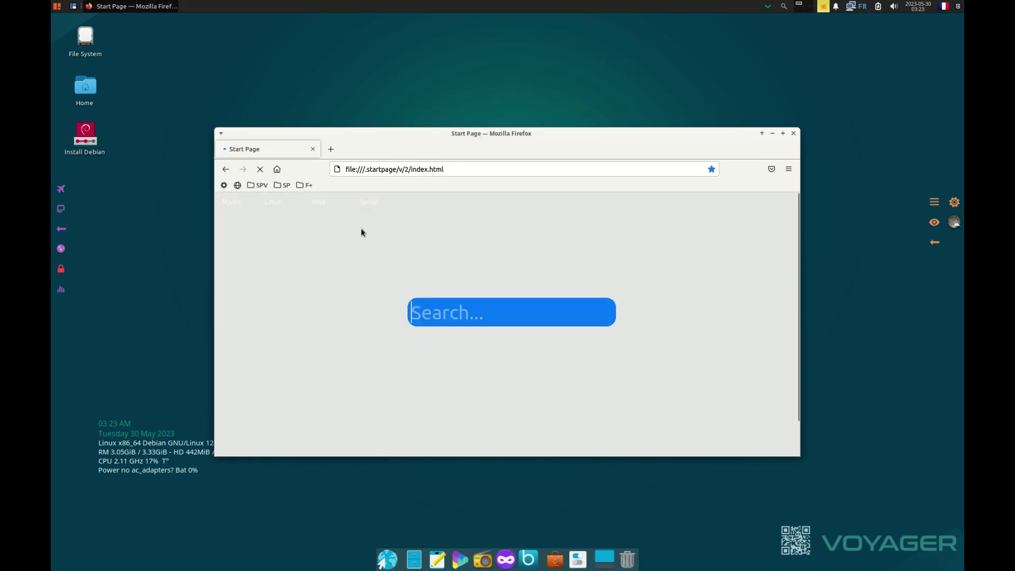
right_click(390, 251)
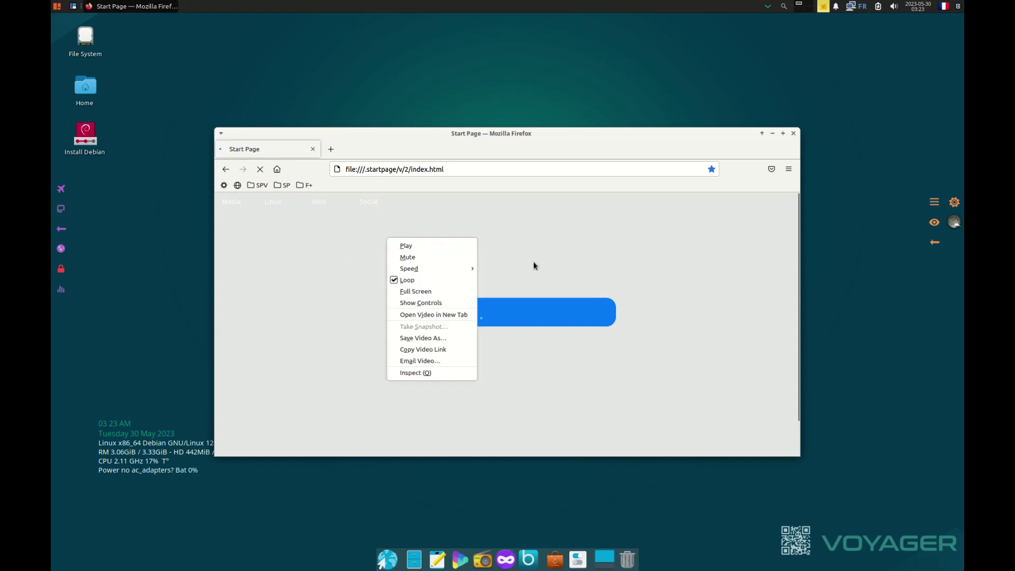
click(413, 250)
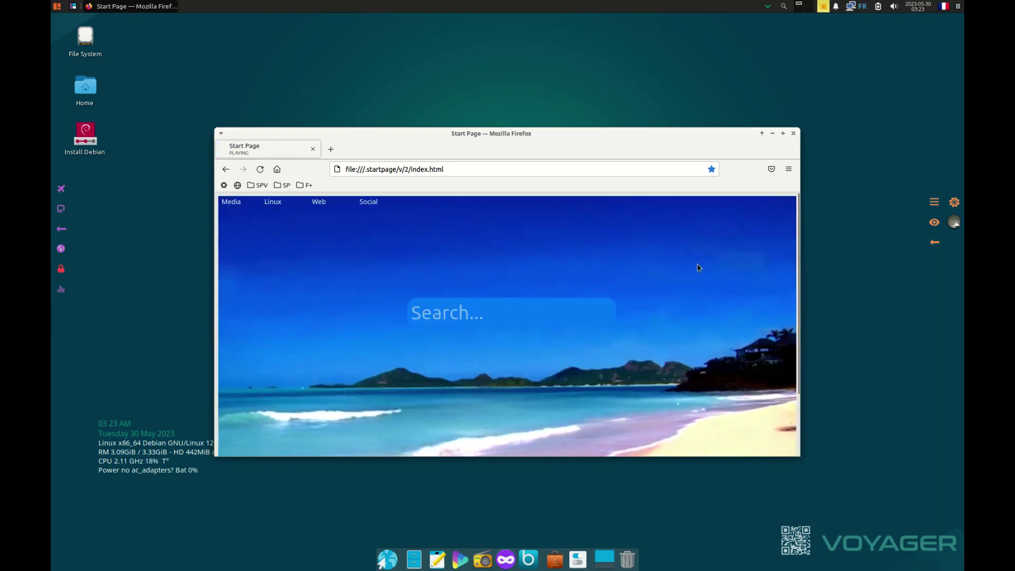
Step: View the start page with Firefox maximized, restore the window's size and close the browser
click(784, 136)
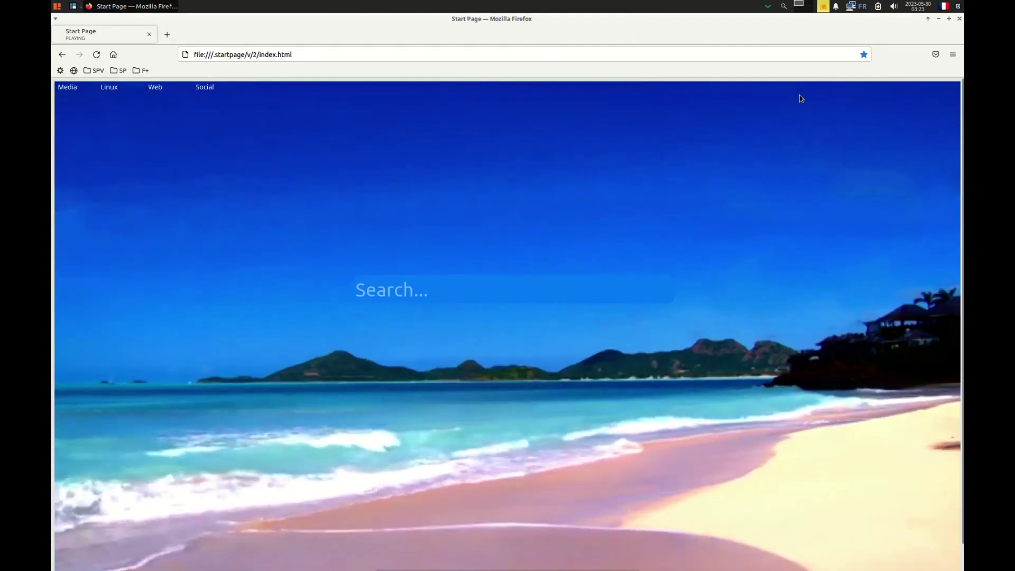
click(949, 19)
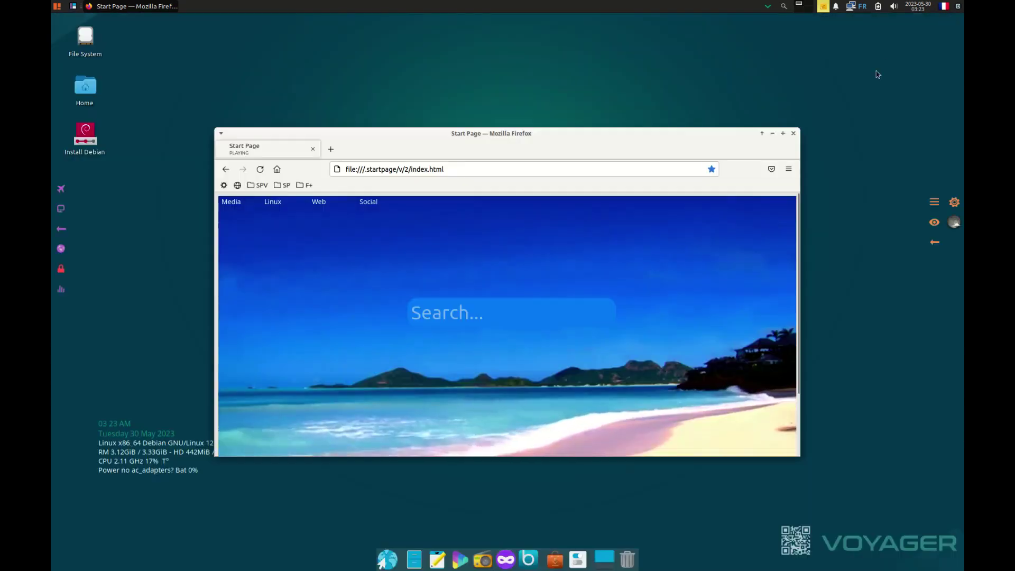
click(793, 133)
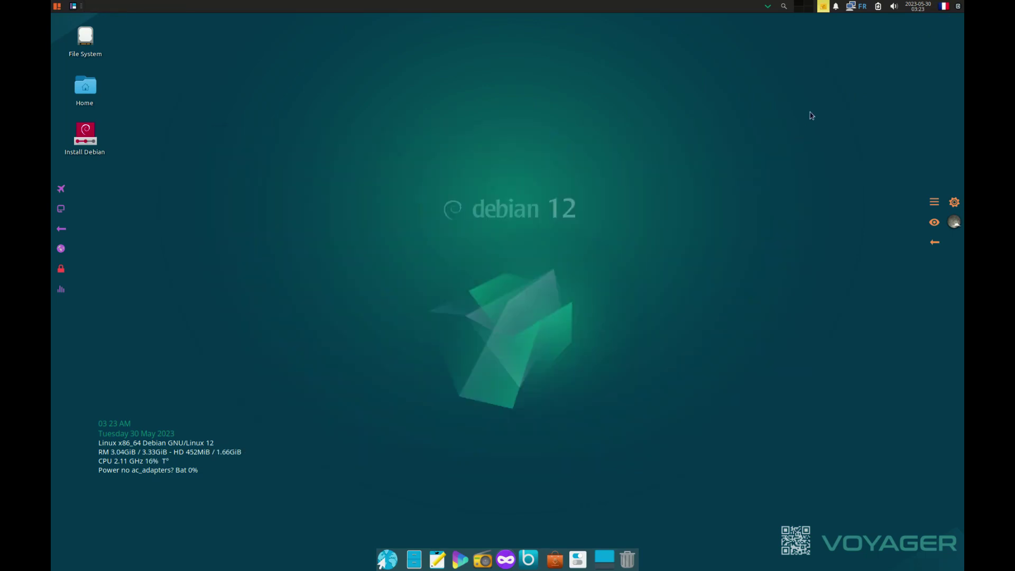
mouse_move(825, 6)
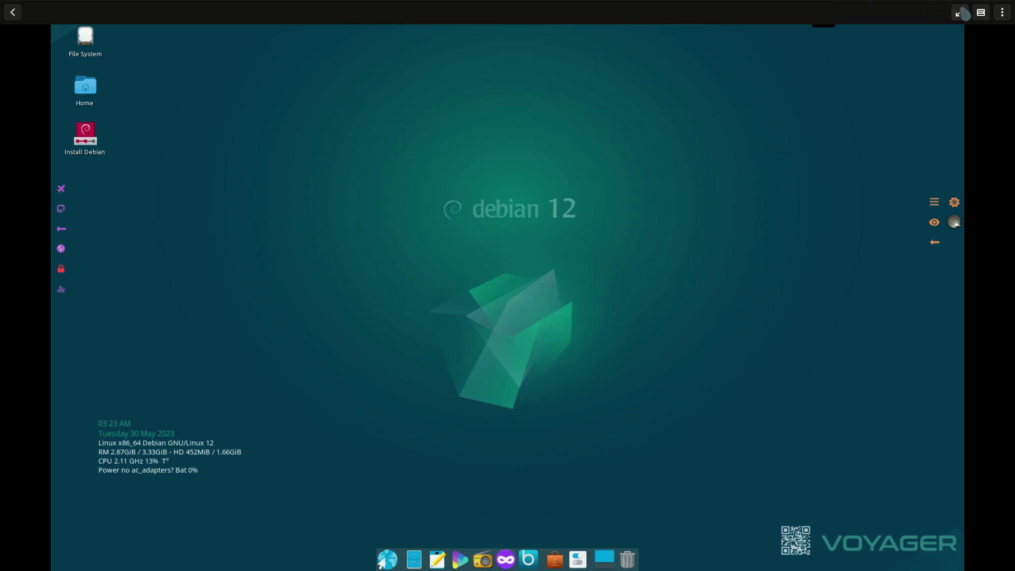